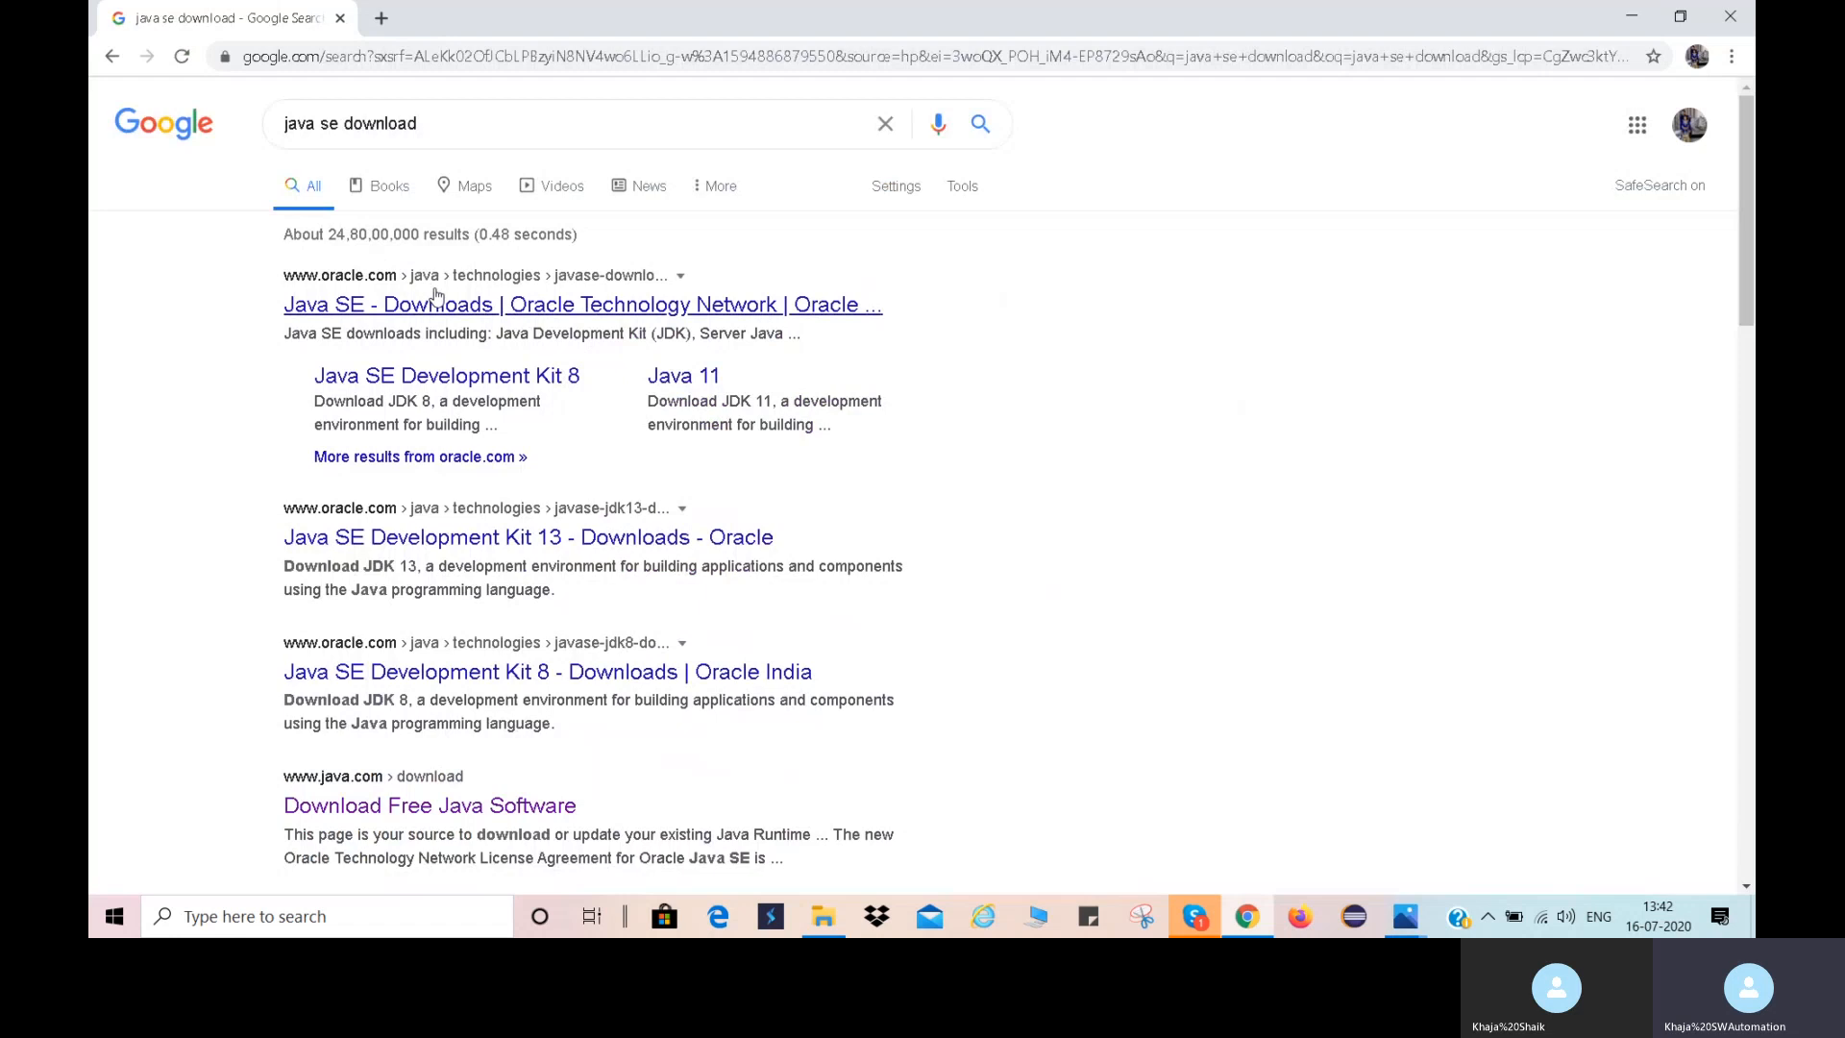
Open Oracle's Java SE Downloads page from the search results and go to the JDK download page for Java SE 14.
left_click(440, 306)
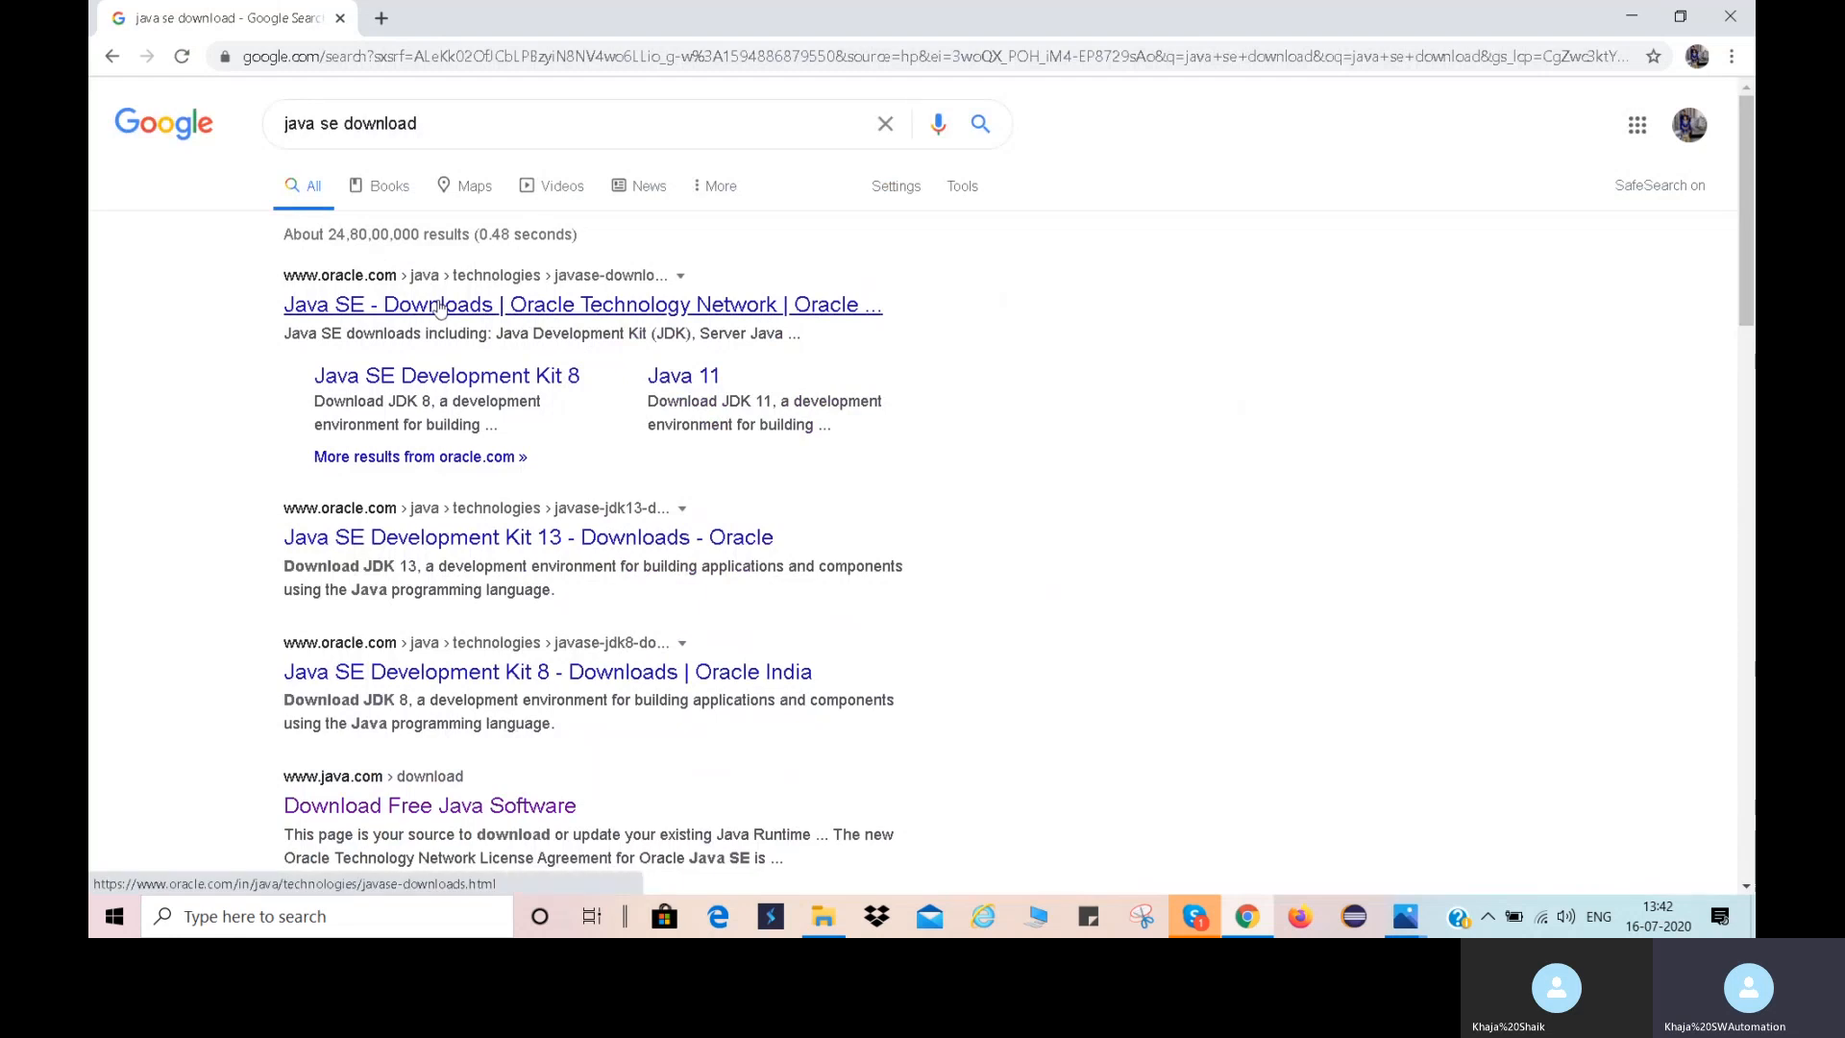
left_click(439, 305)
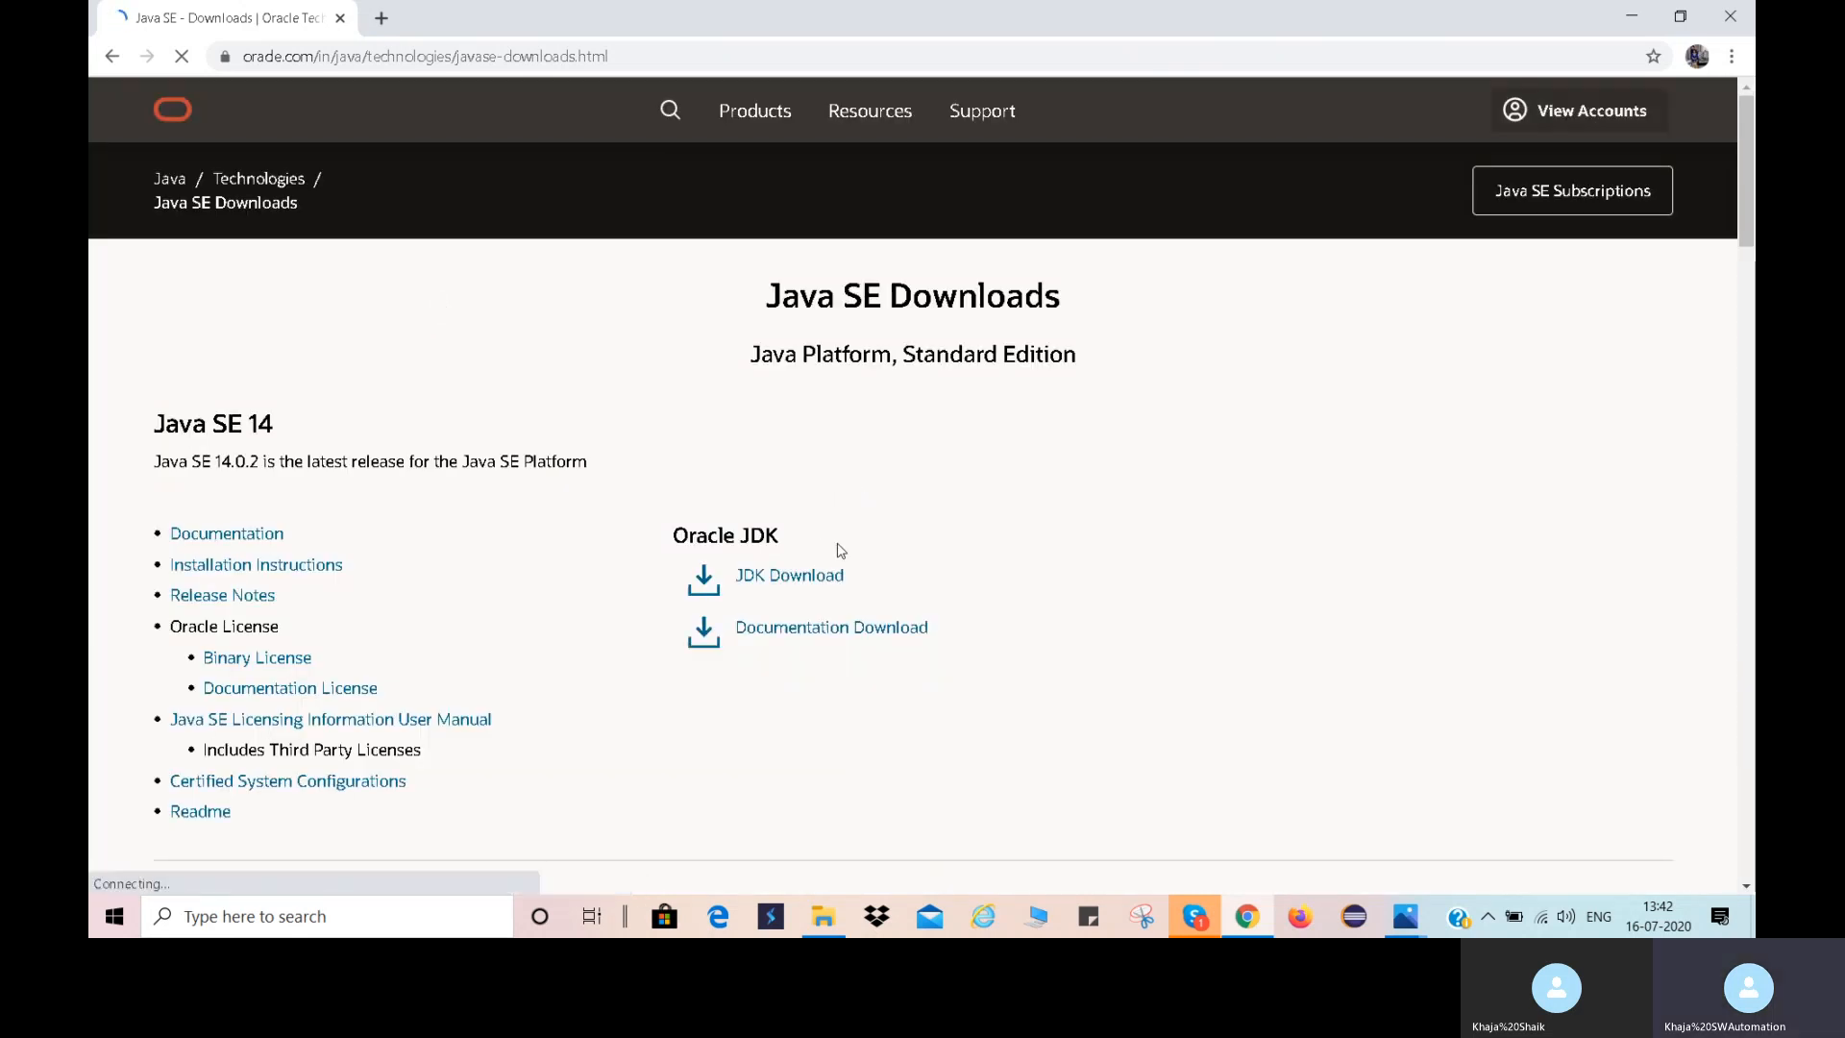
left_click(801, 580)
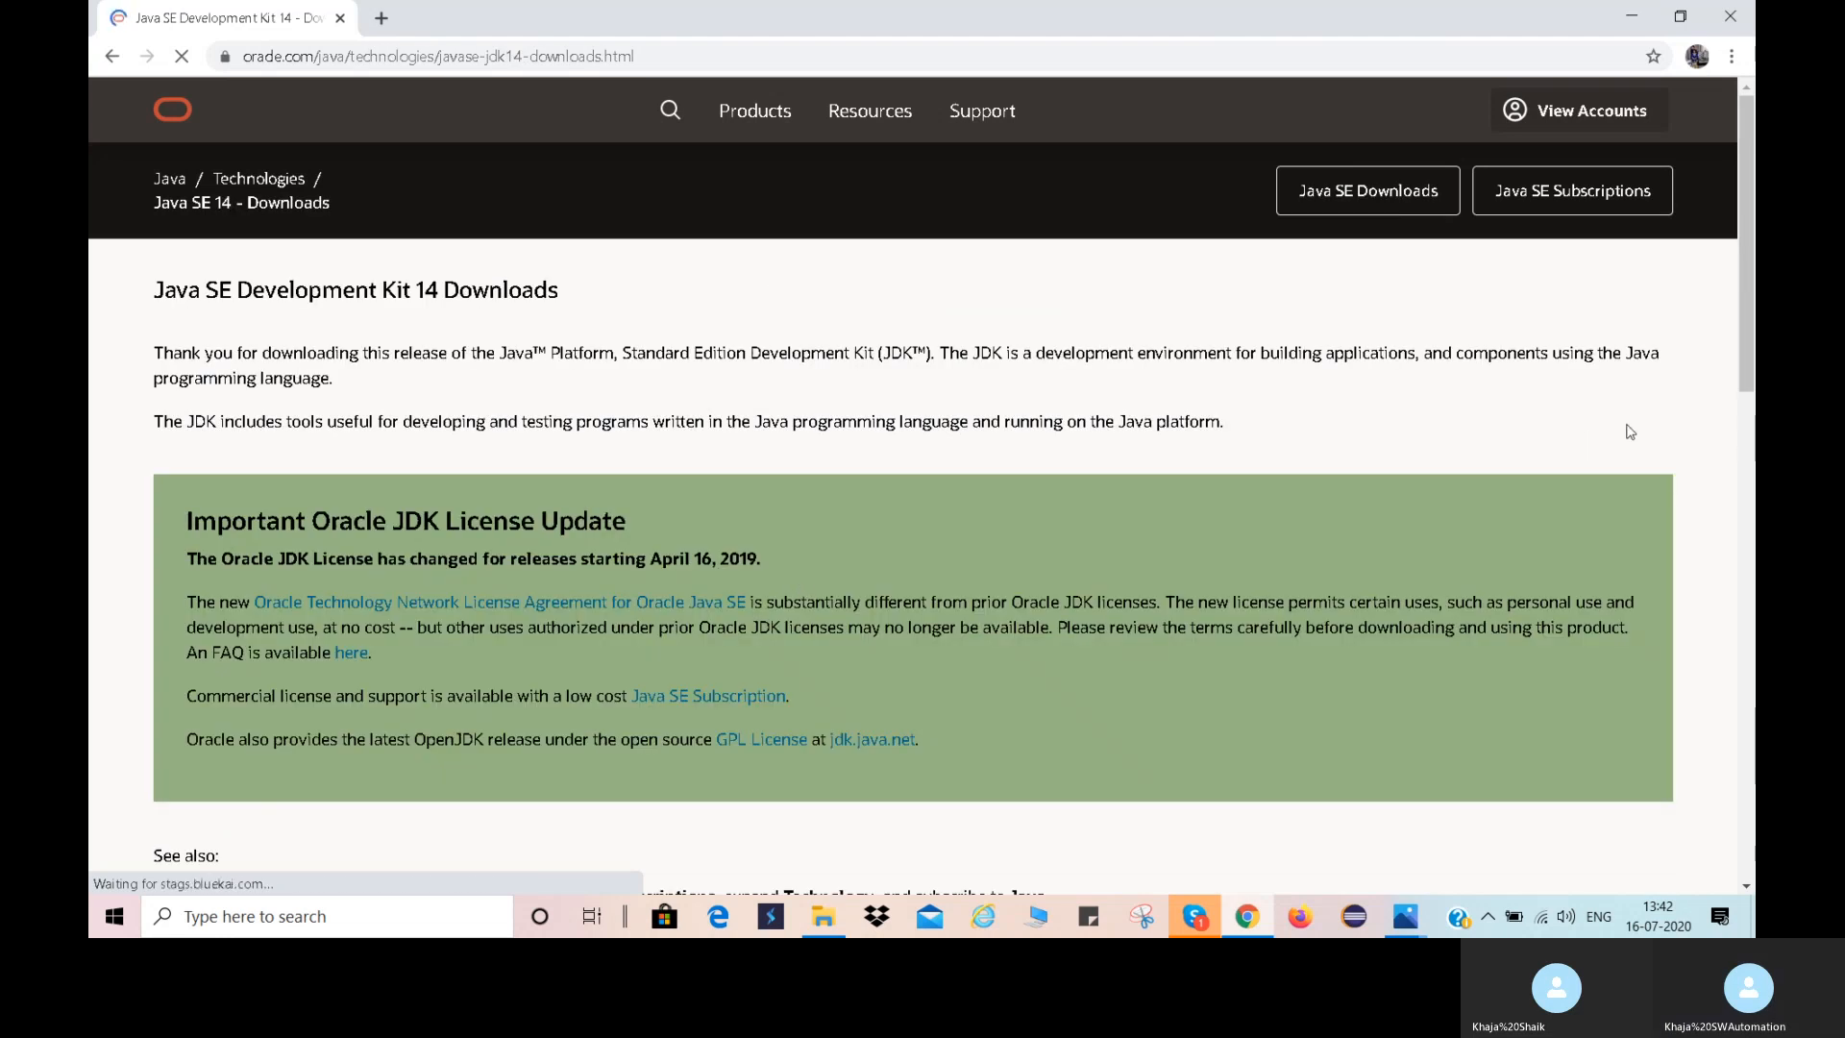
Choose the Windows x64 Installer, accept the Oracle license agreement and start downloading jdk-14.0.2_windows-x64_bin.exe.
scroll(1631, 432, "down", 4)
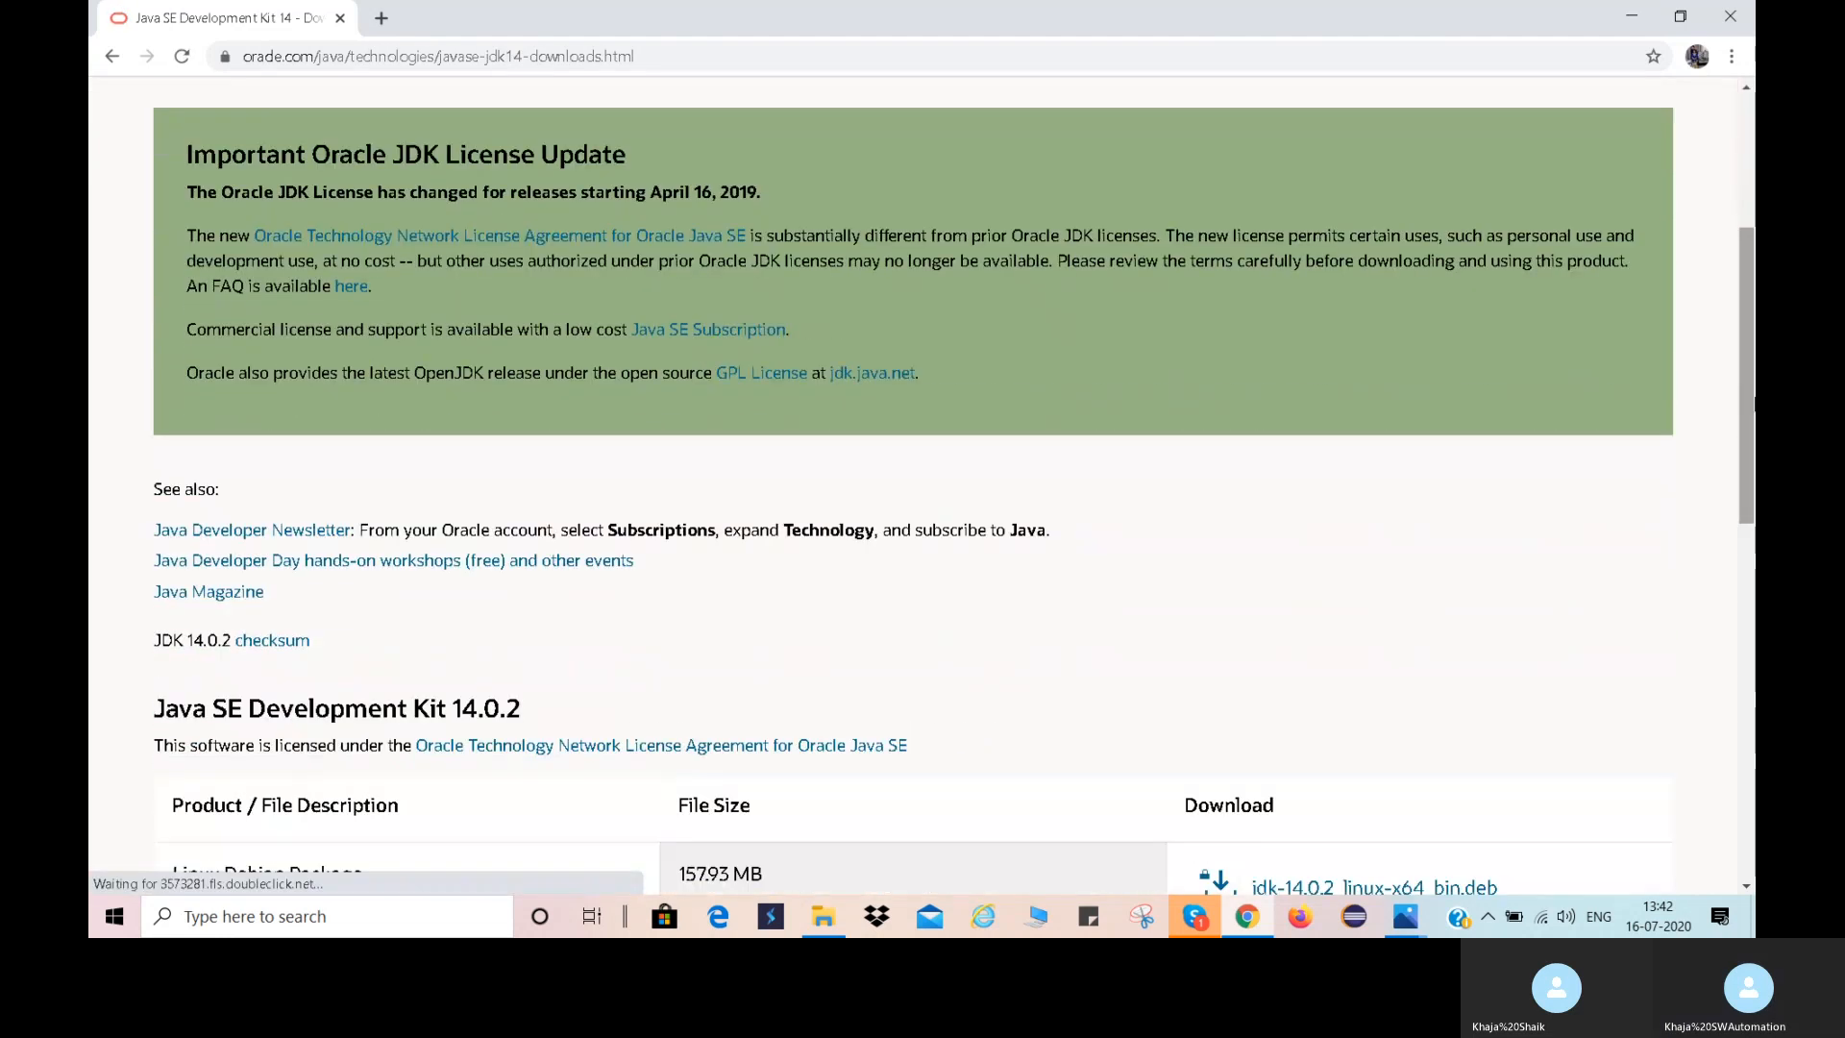
scroll(913, 481, "down", 3)
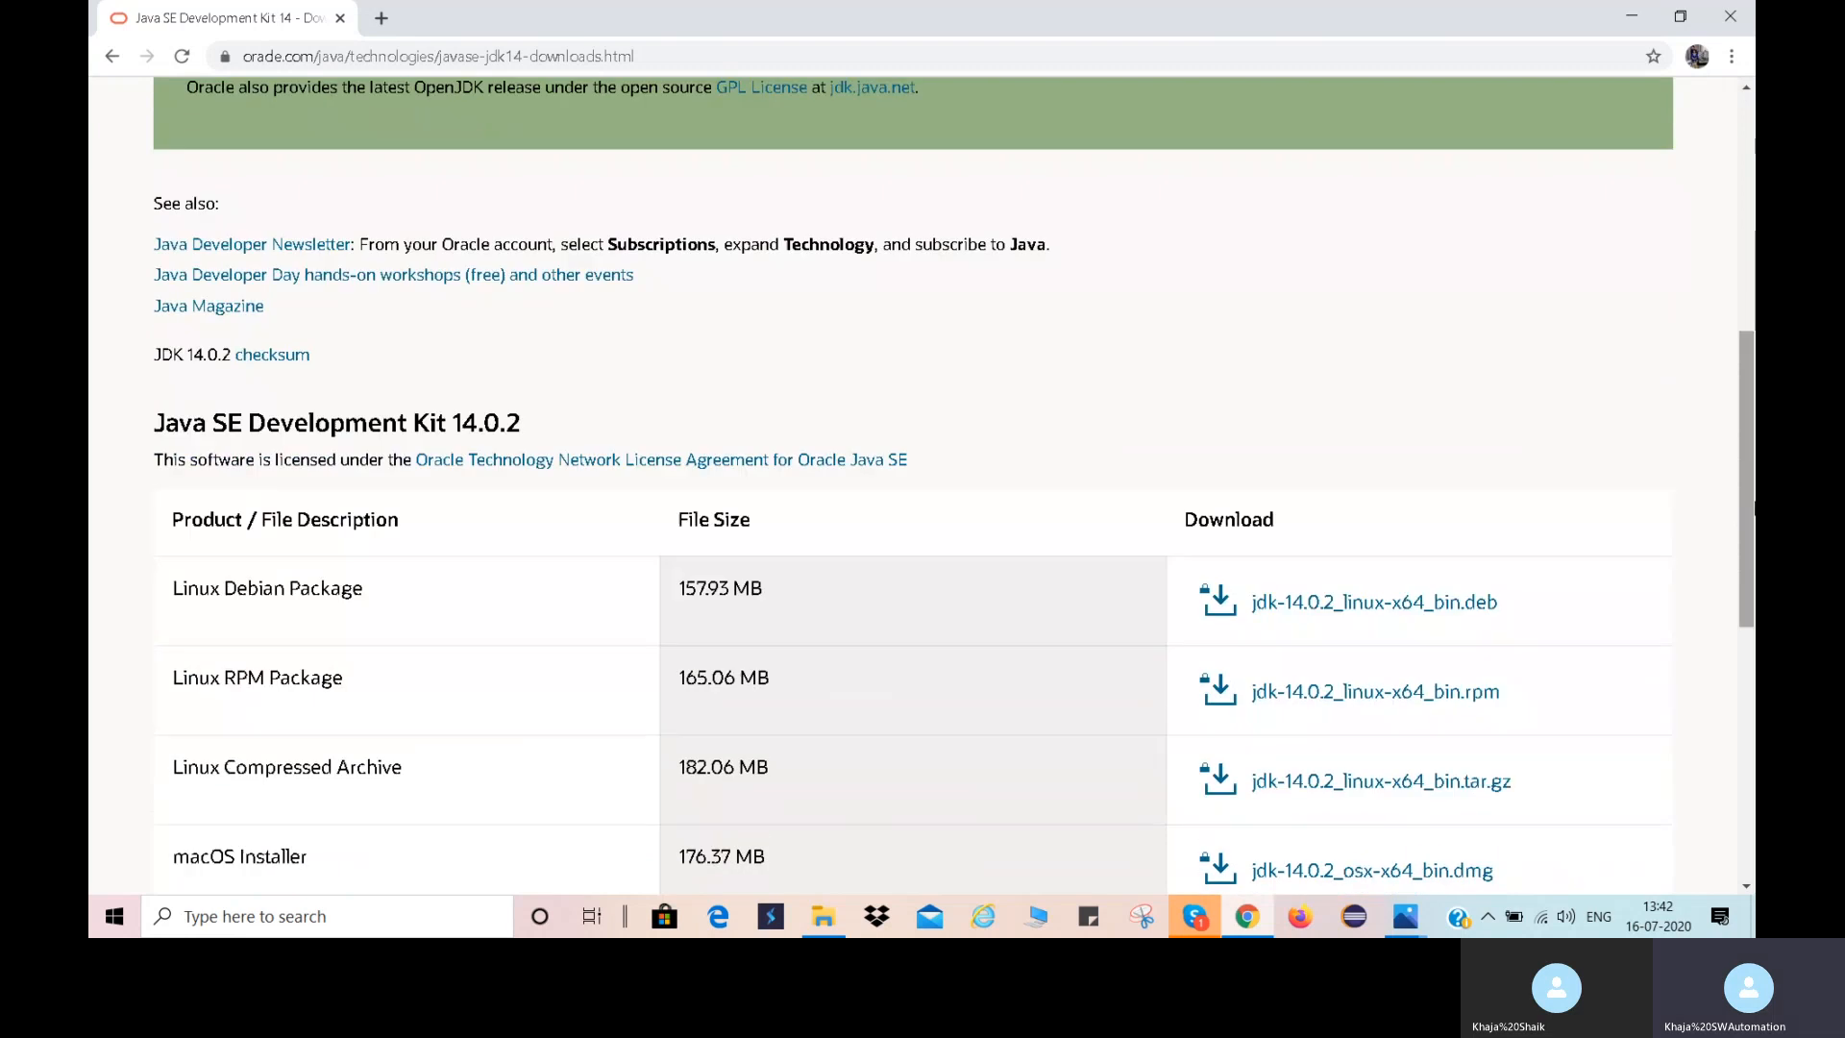
left_click_drag(1746, 488, 1745, 574)
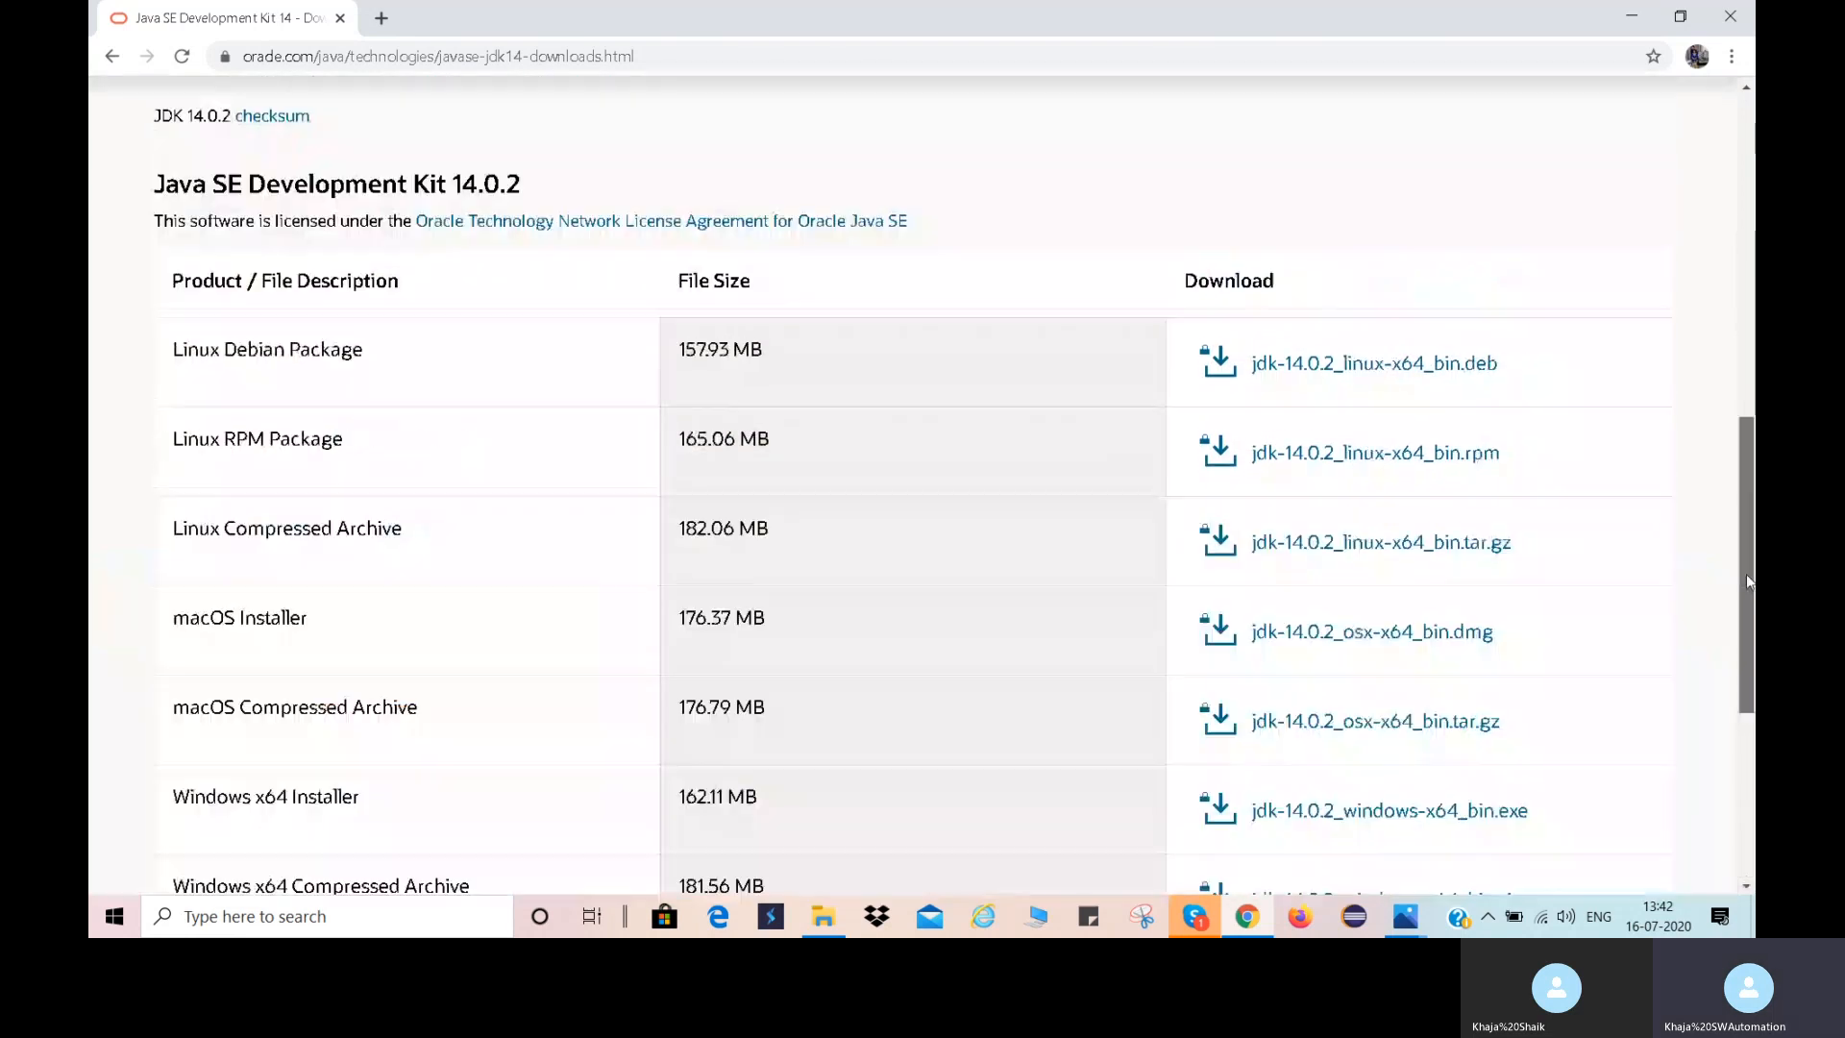
scroll(1745, 574, "up", 1)
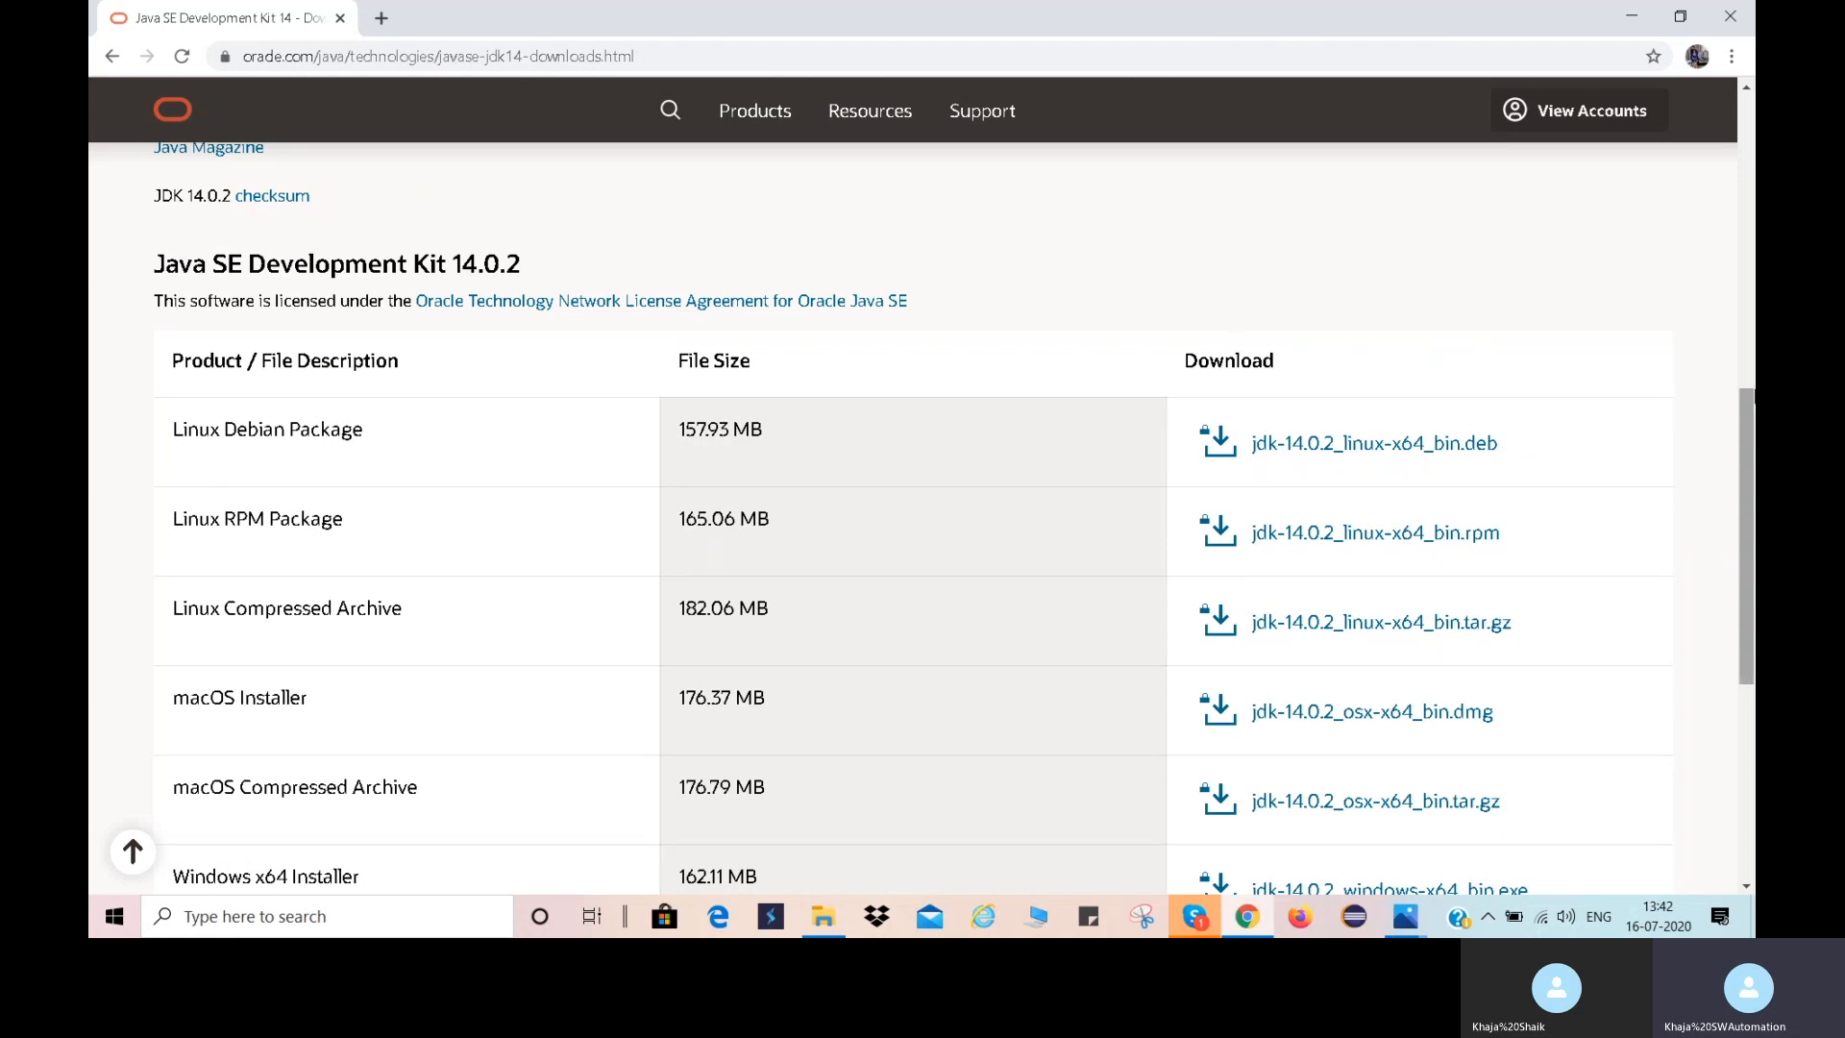
scroll(921, 488, "down", 3)
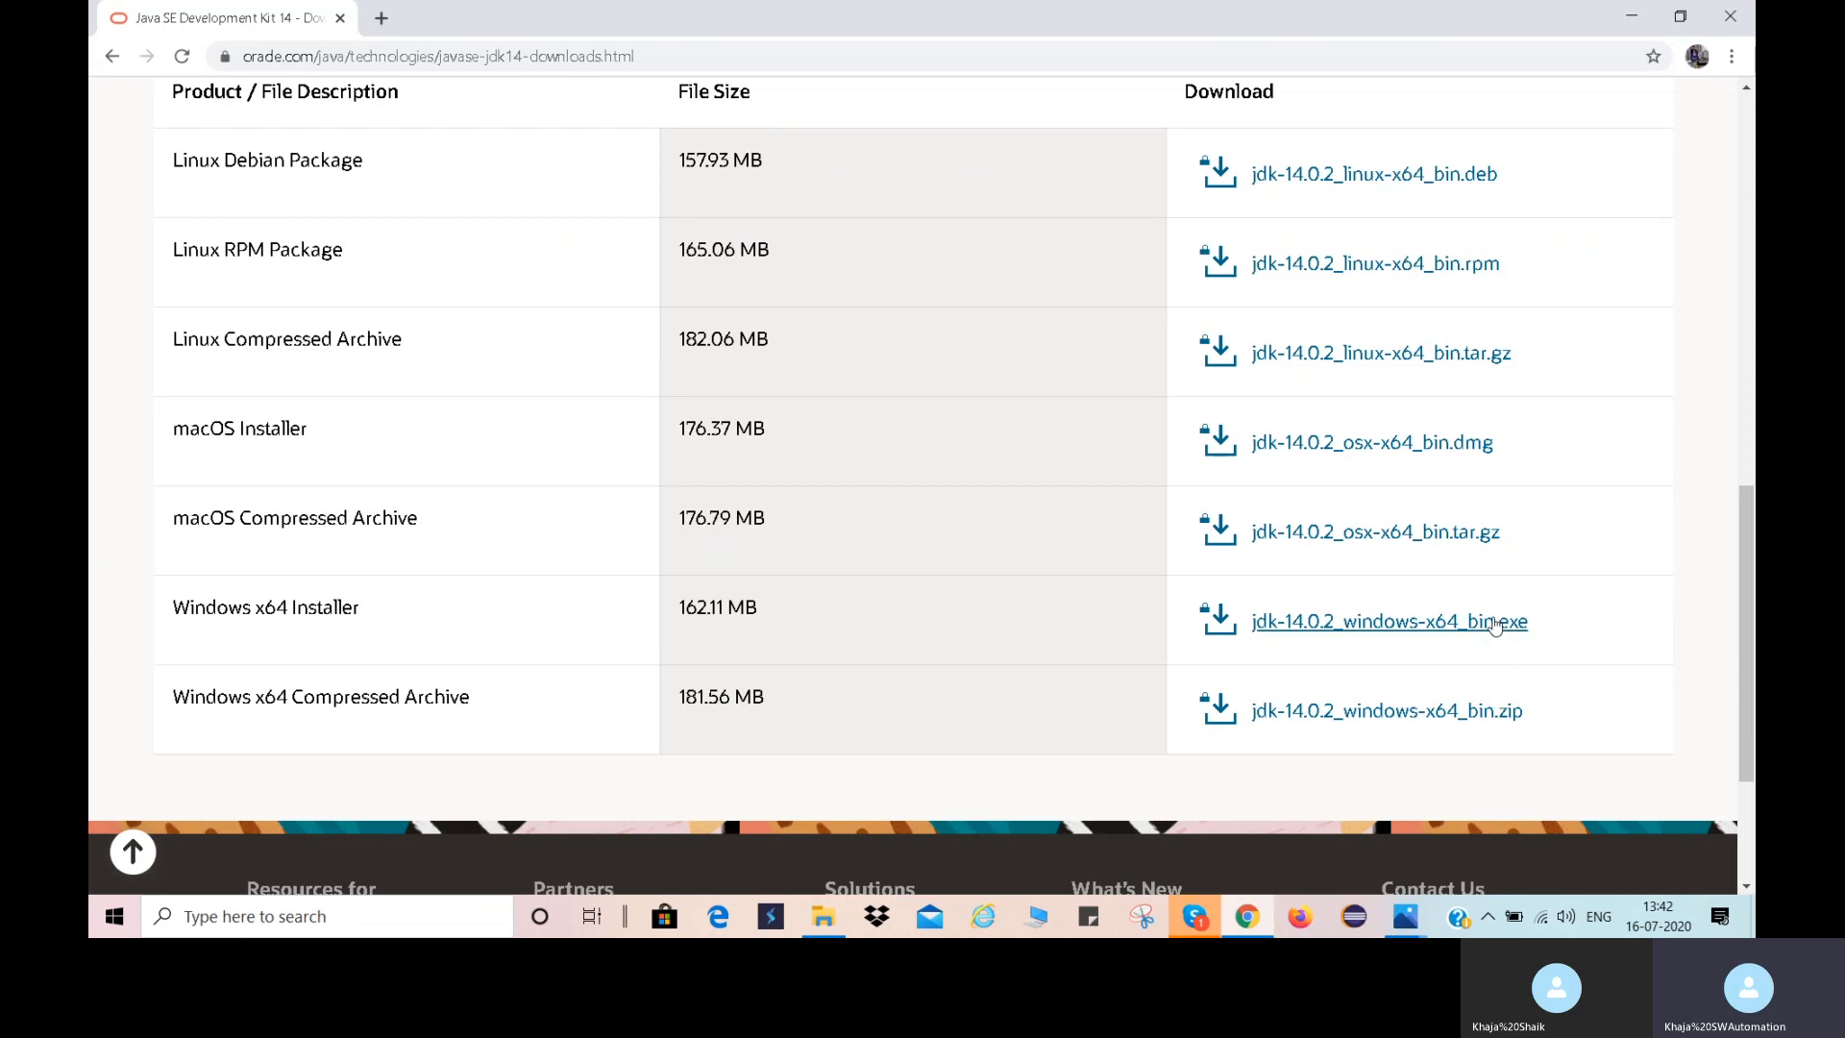
left_click(1398, 625)
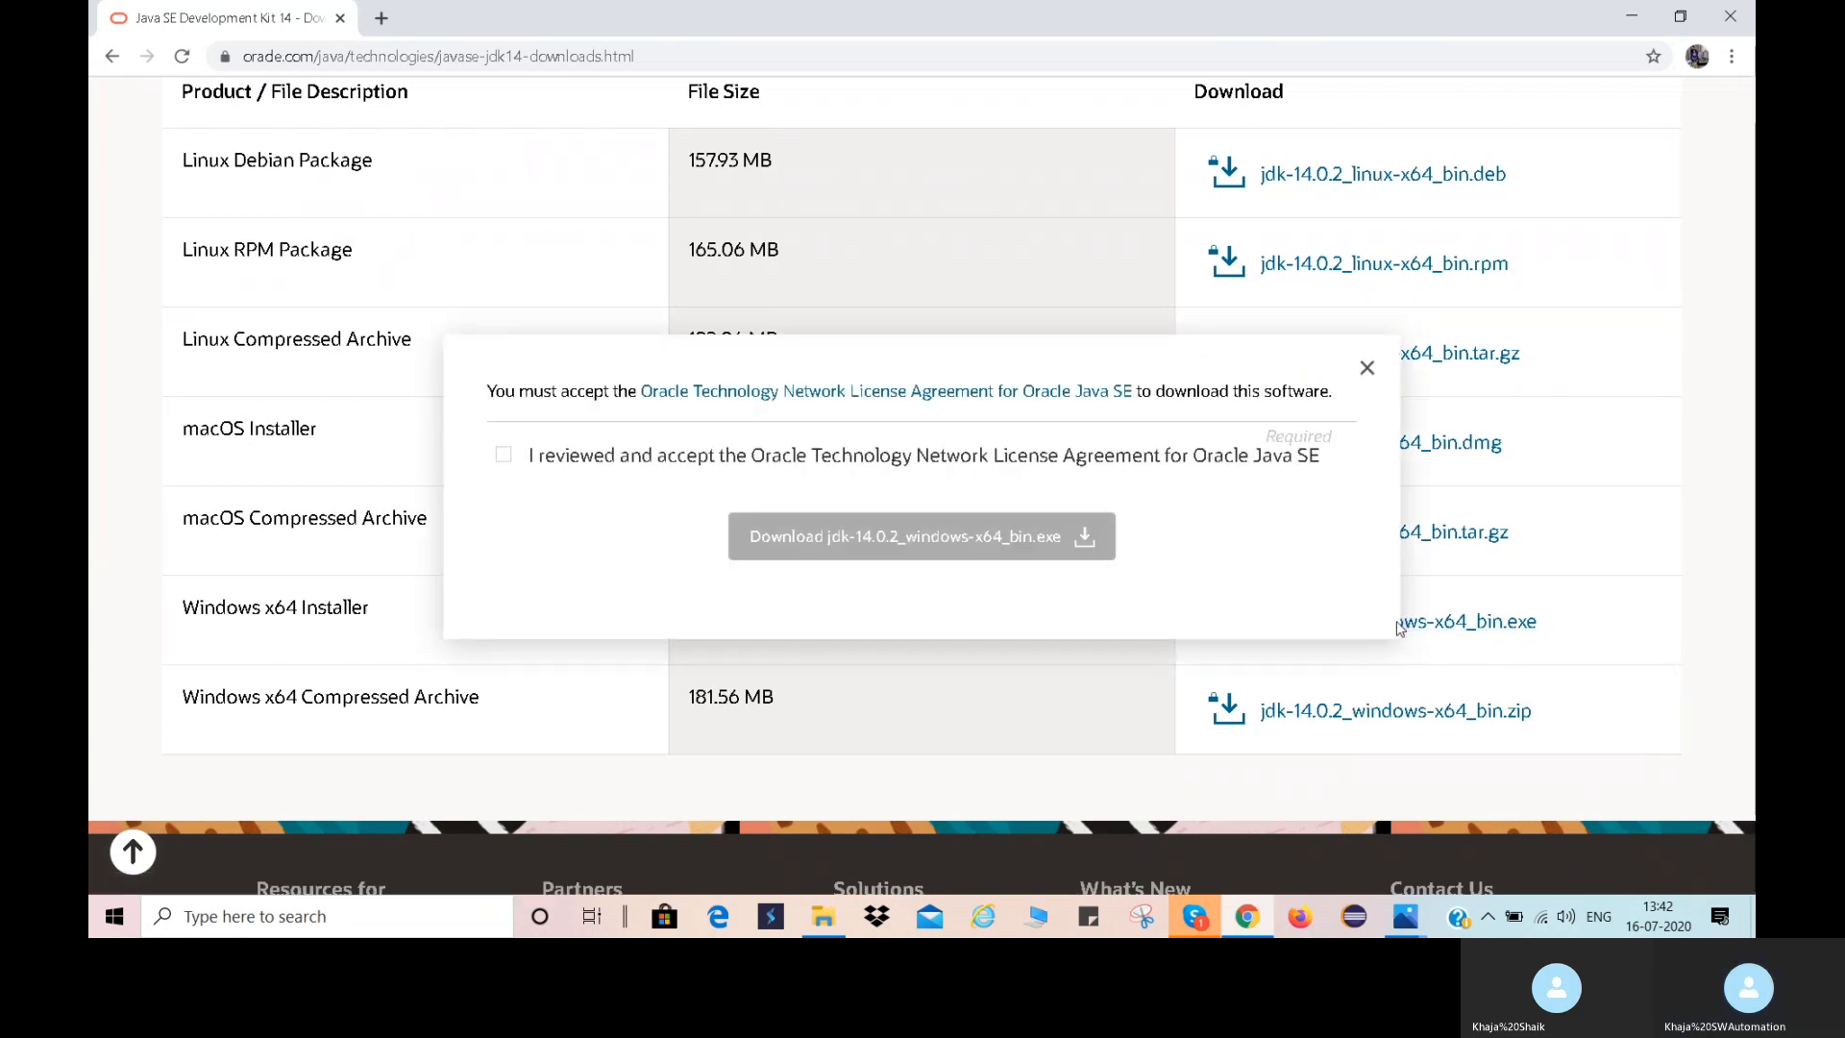
left_click(504, 460)
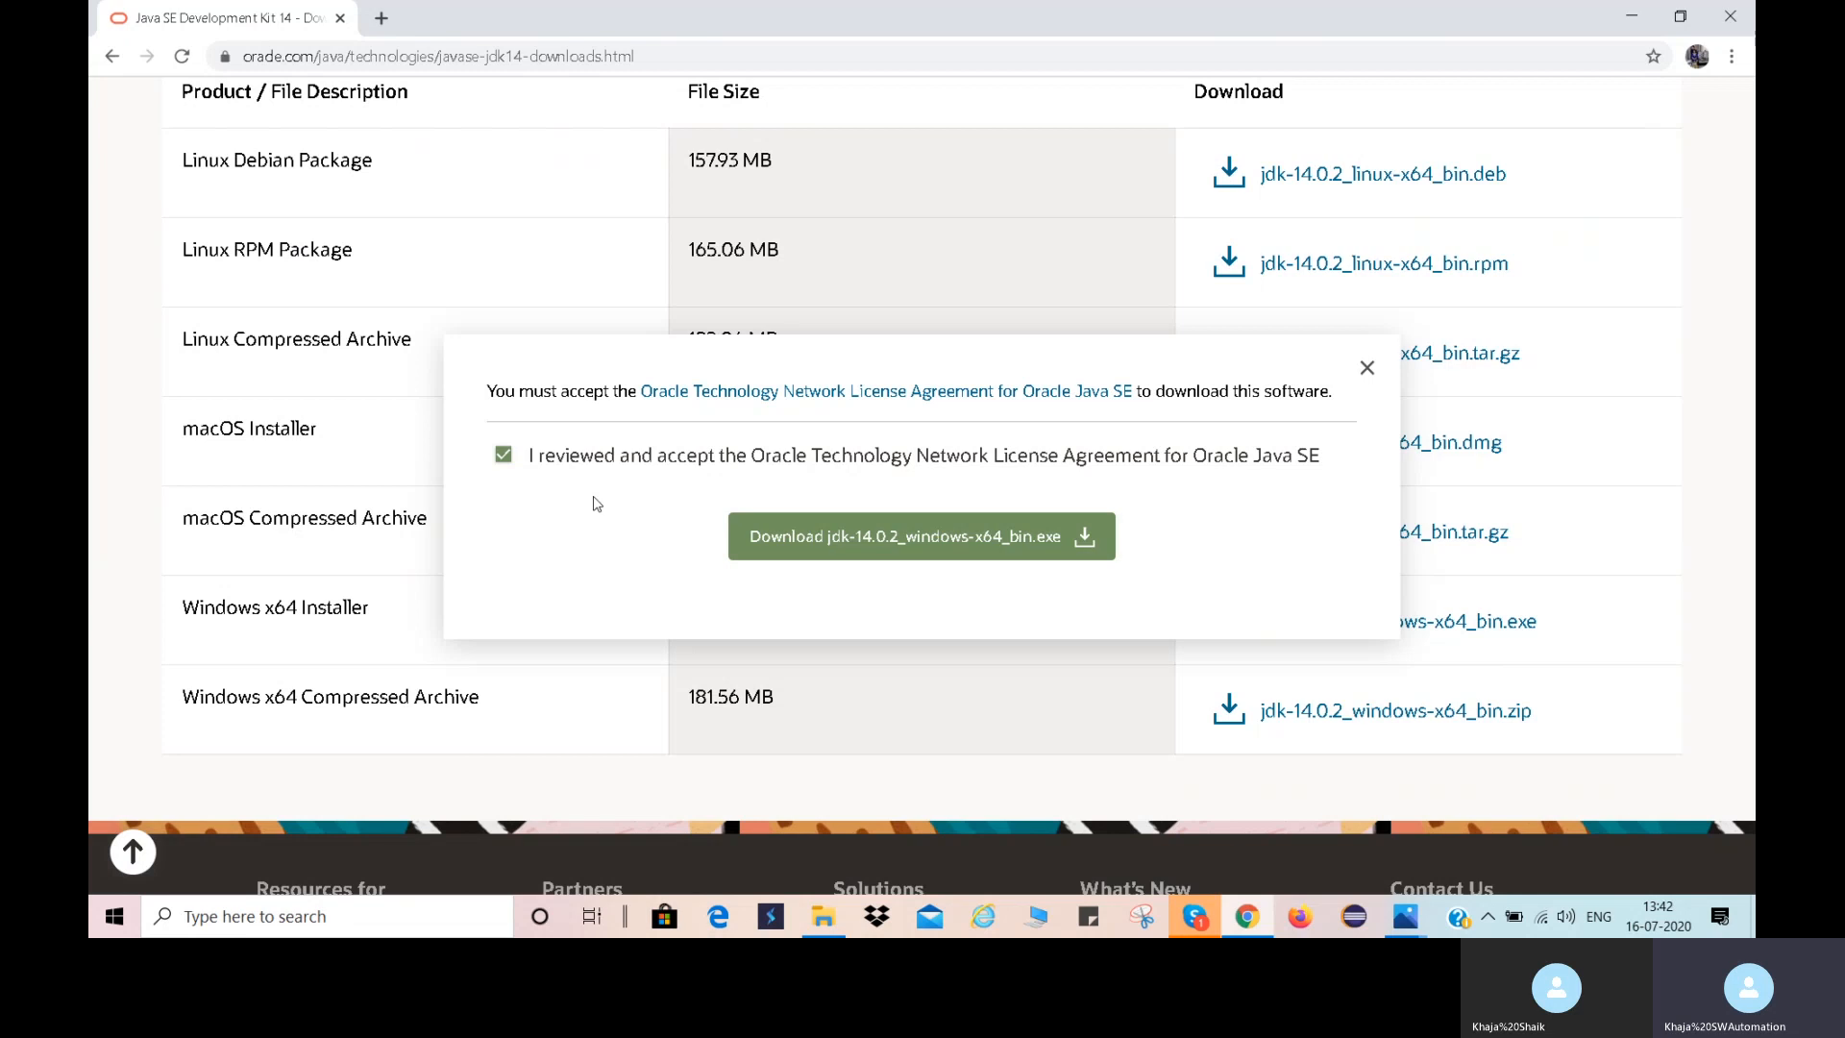
left_click(861, 539)
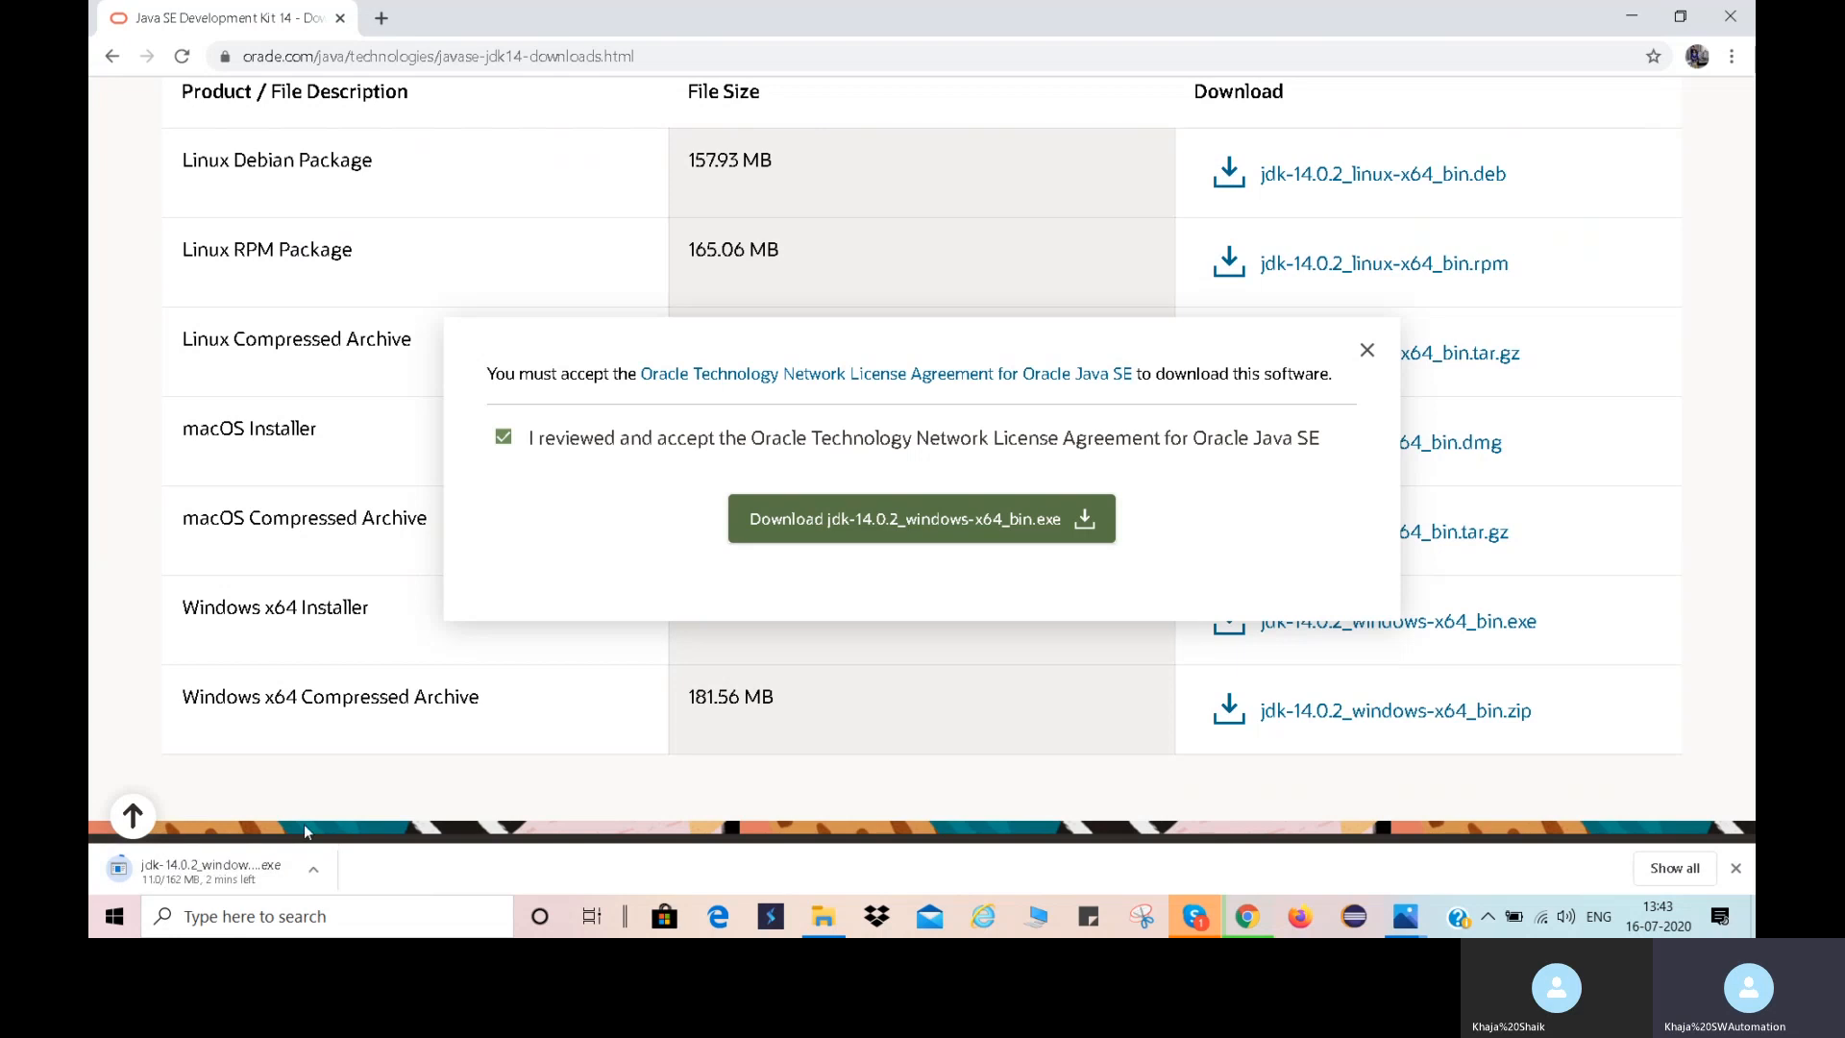
Cancel the running JDK download, dismiss the license dialog and close the browser.
left_click(316, 876)
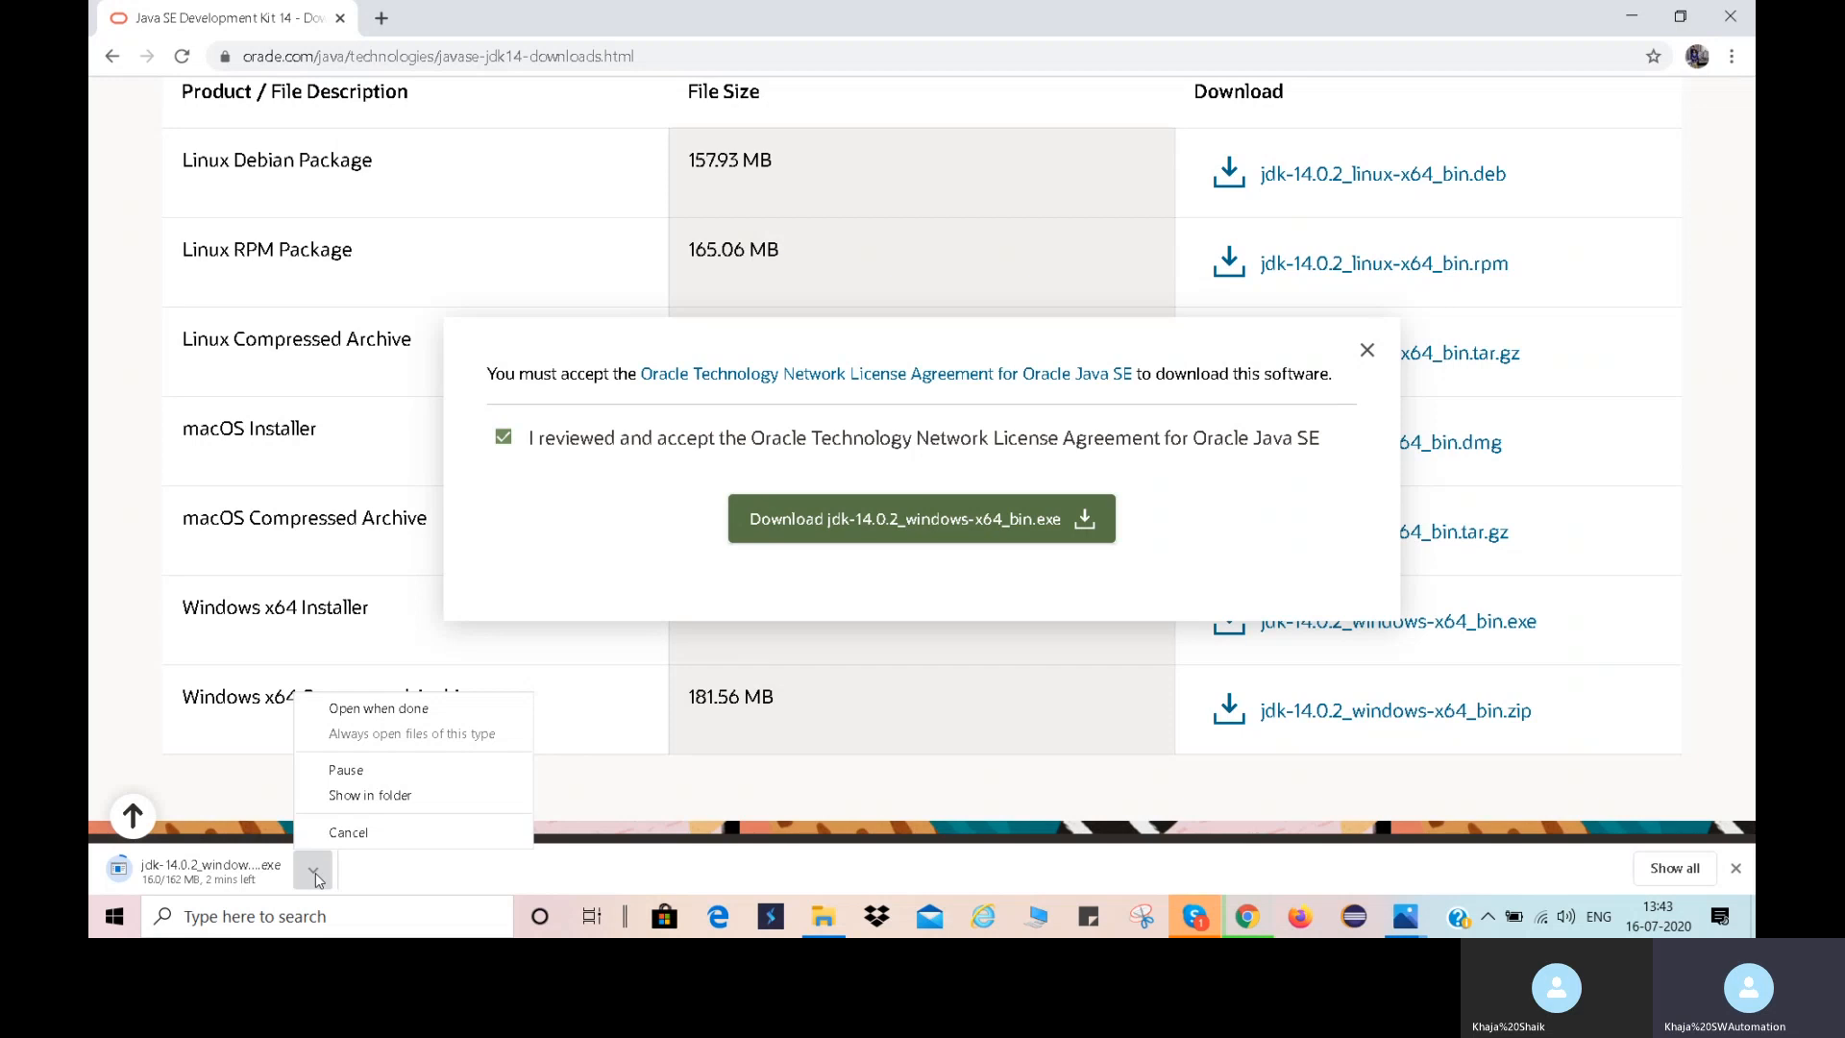
left_click(400, 836)
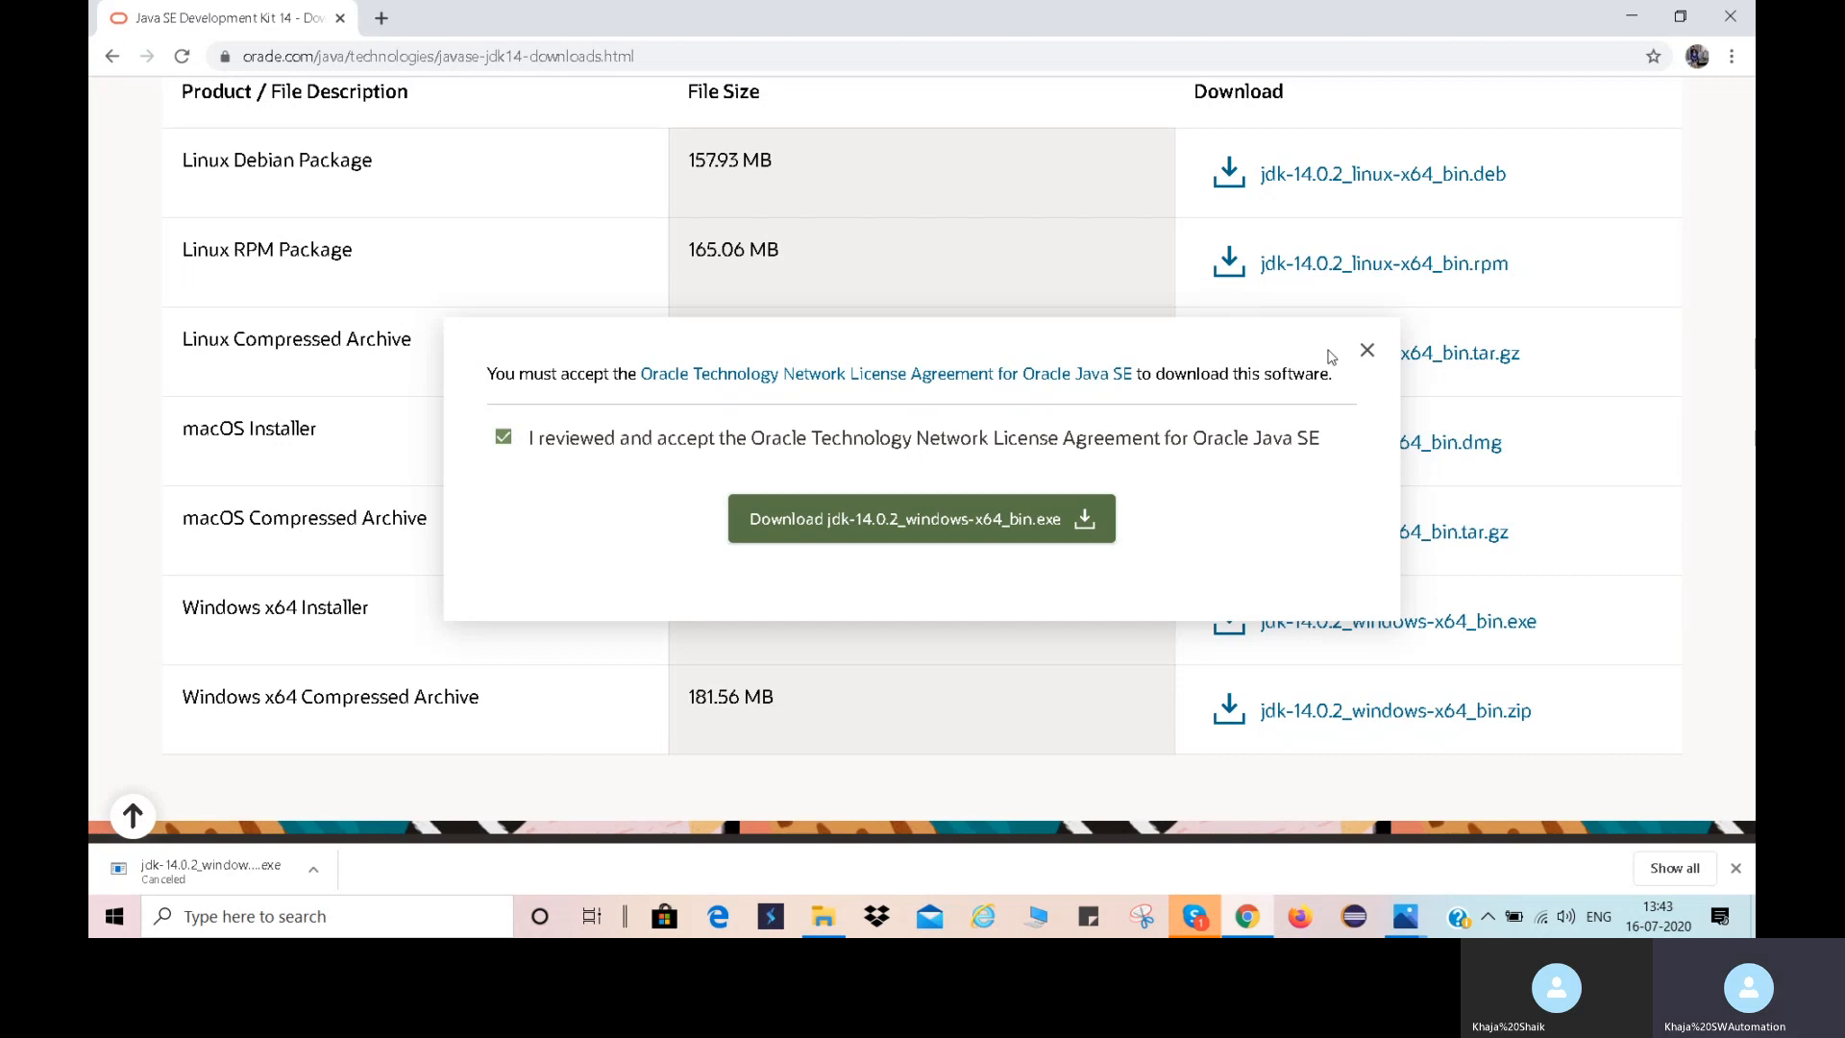
left_click(1366, 349)
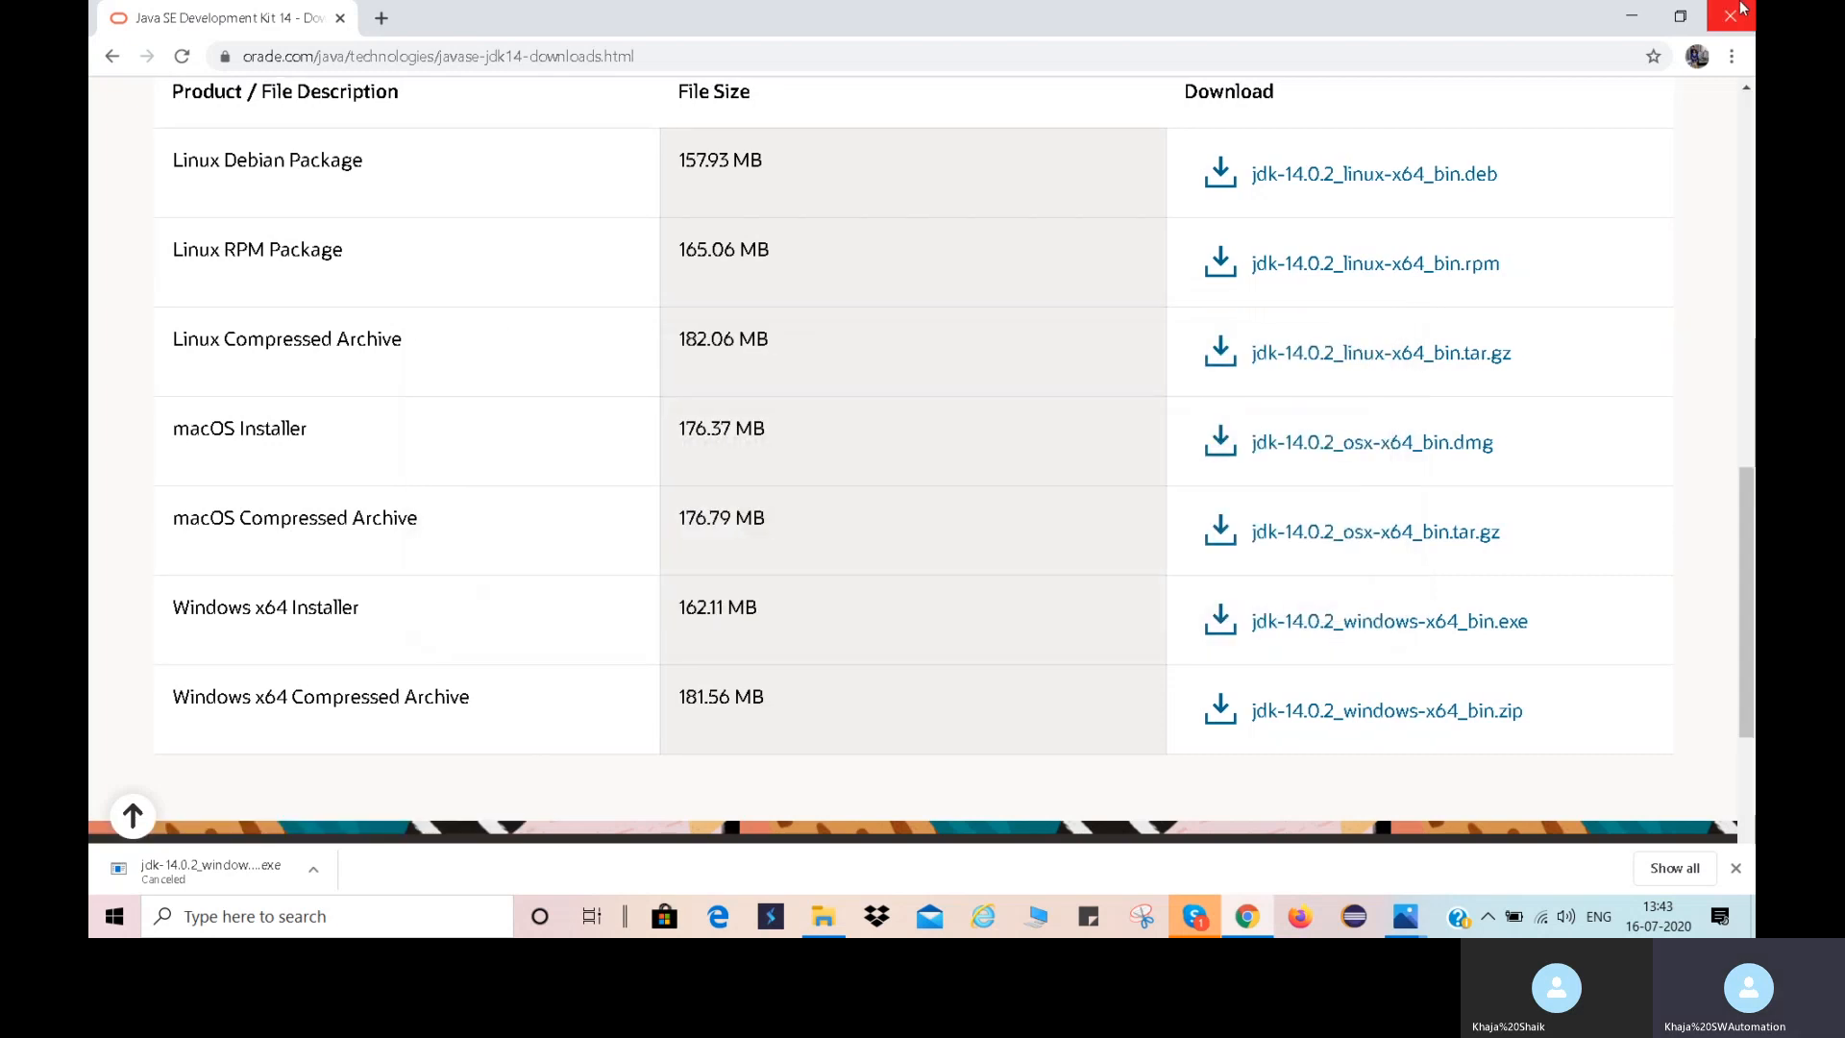
left_click(1732, 17)
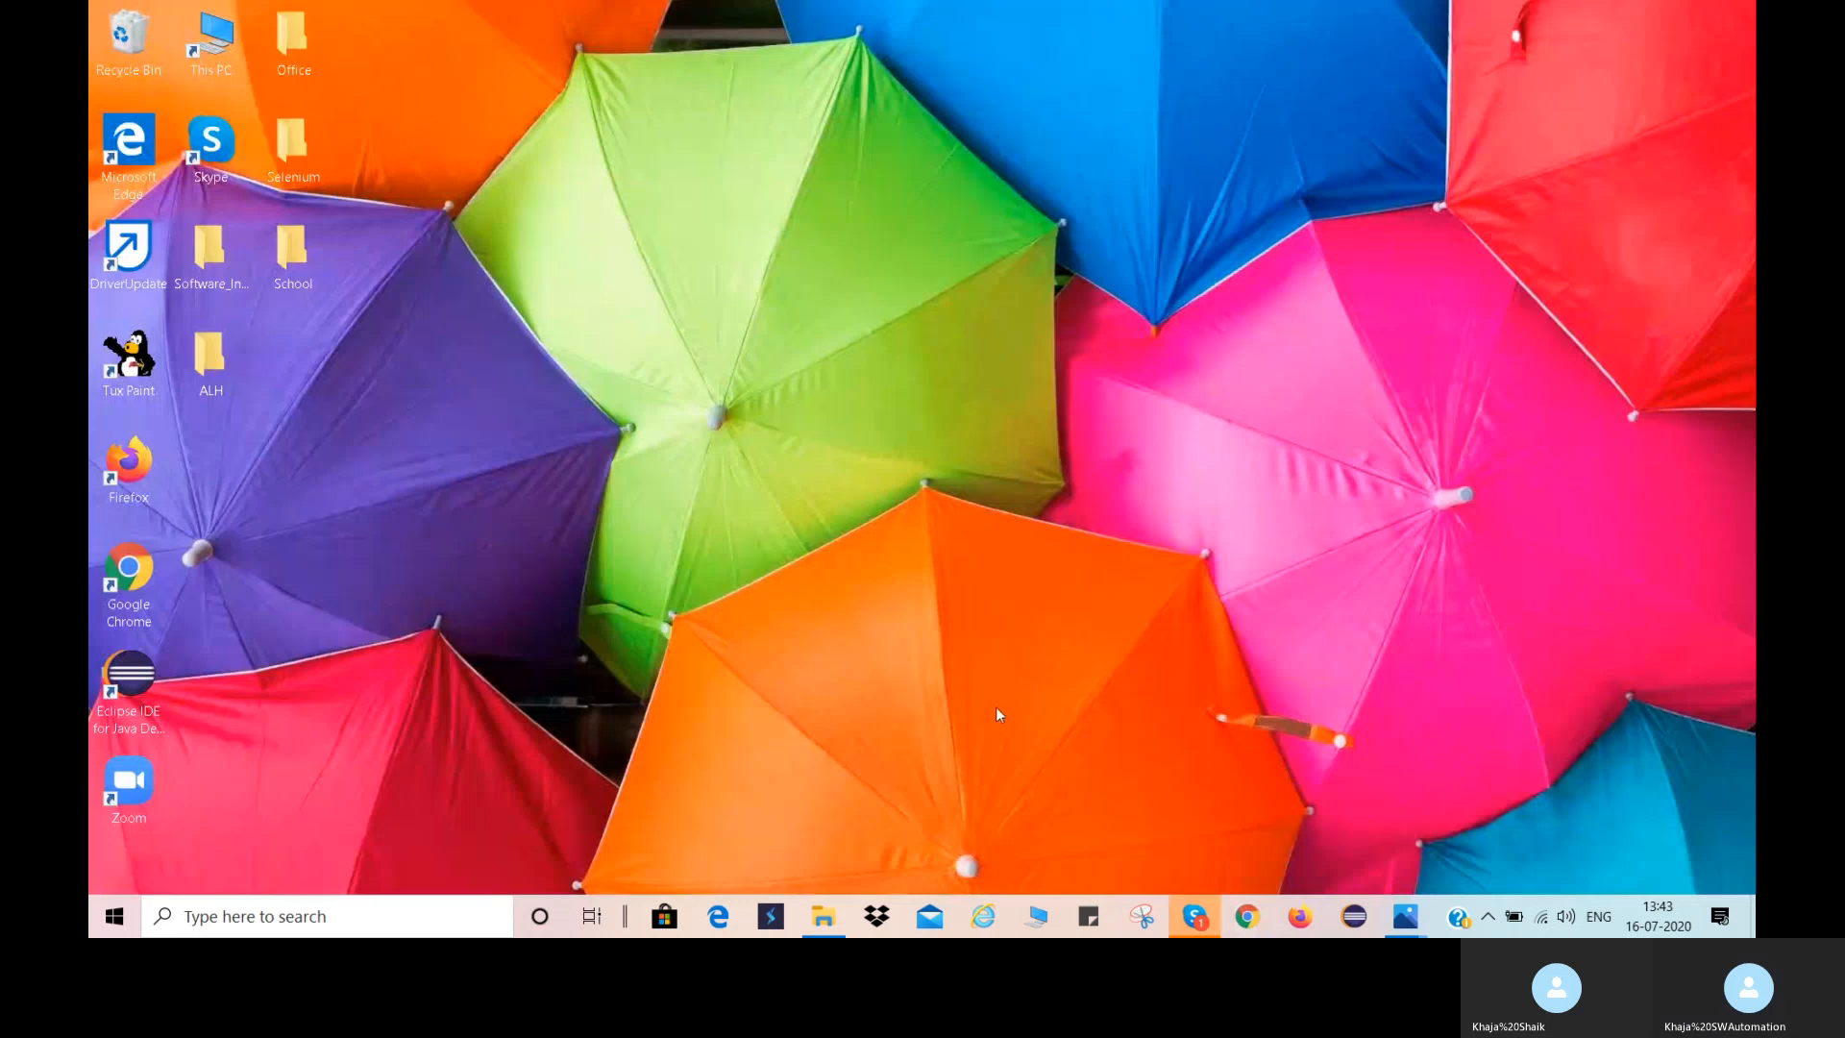
Run the jdk-14.0.1_windows-x64_bin installer from the Downloads folder and minimize the File Explorer window.
left_click(825, 921)
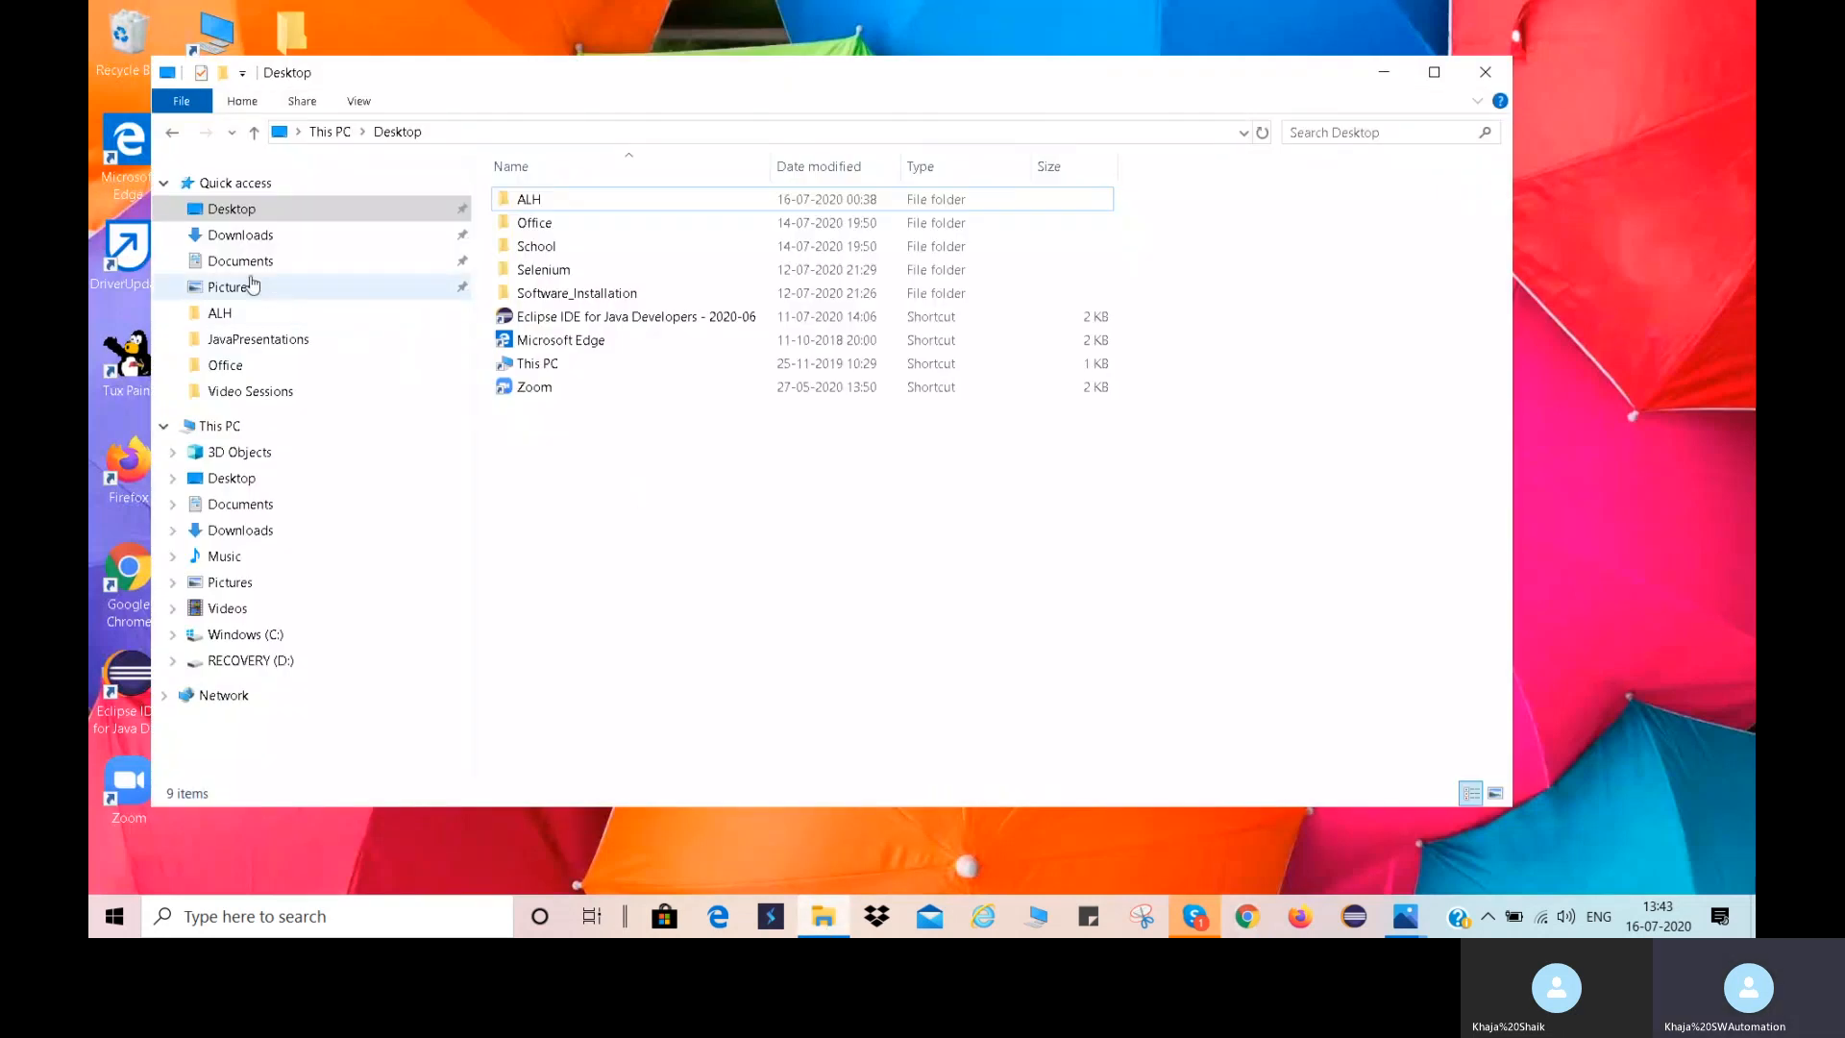
left_click(229, 238)
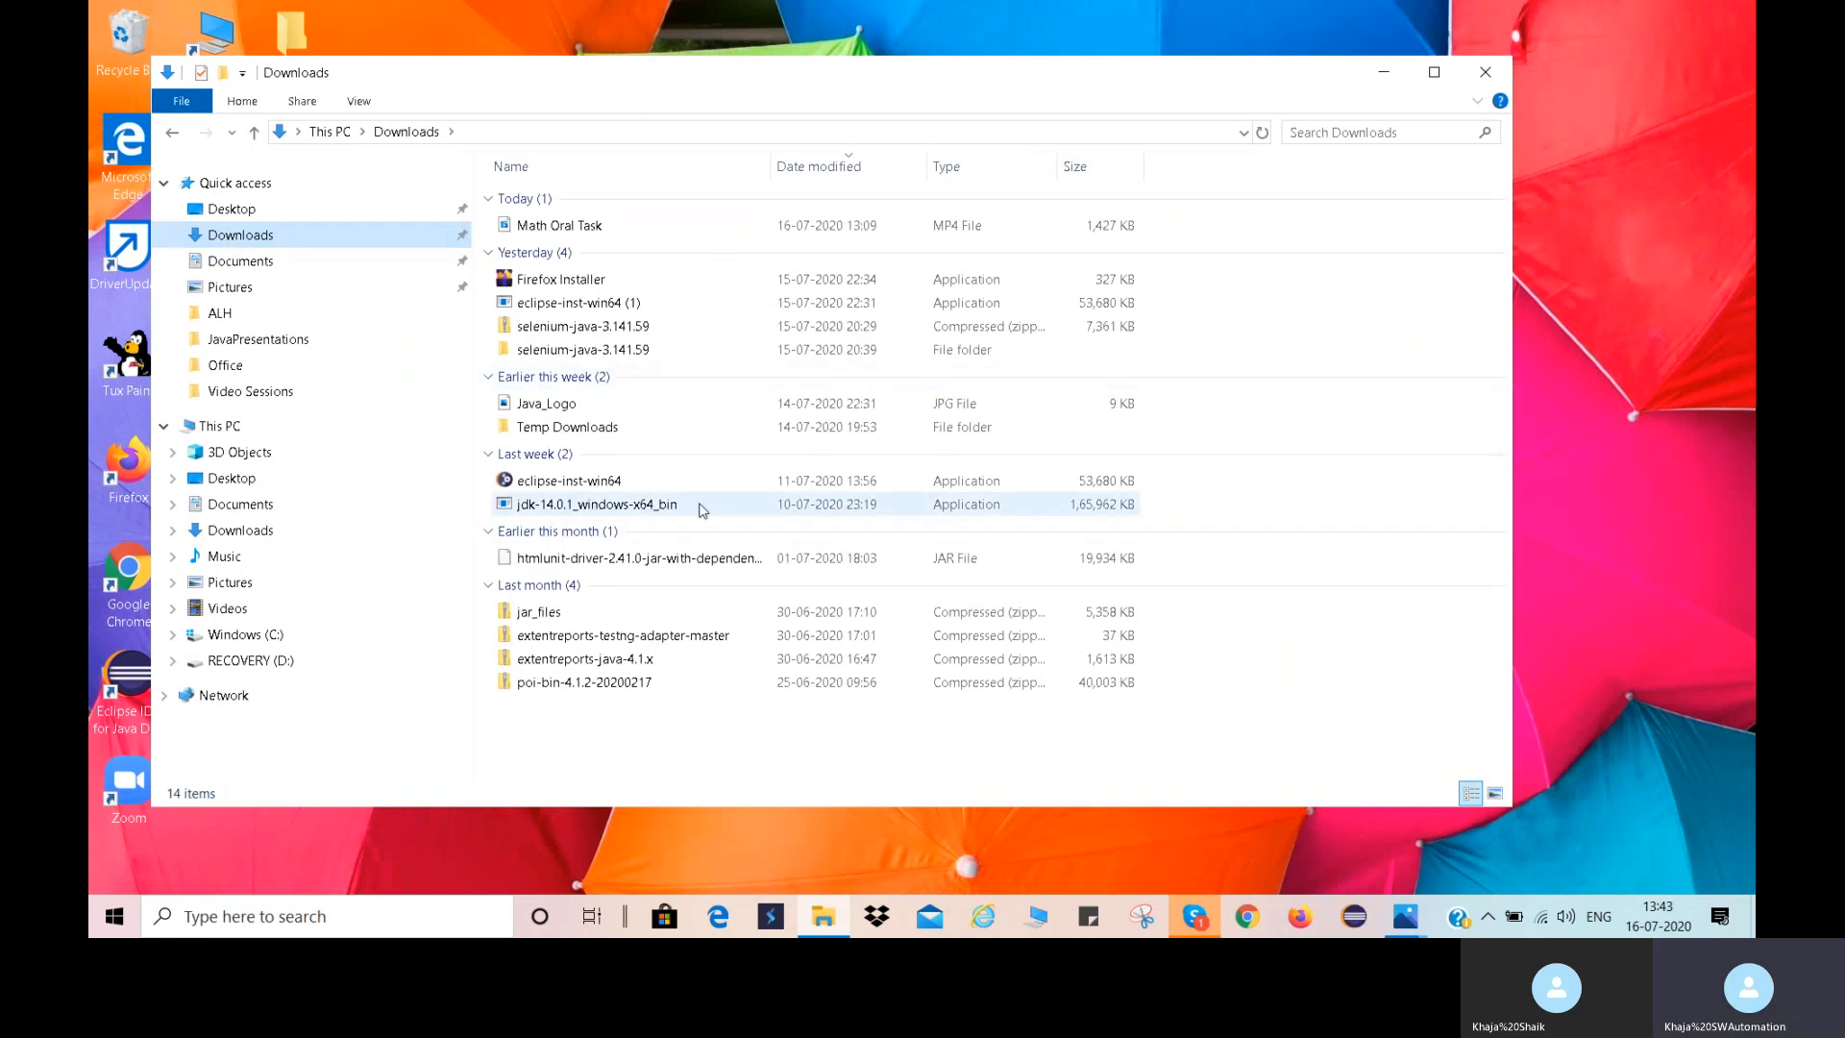
double_click(703, 511)
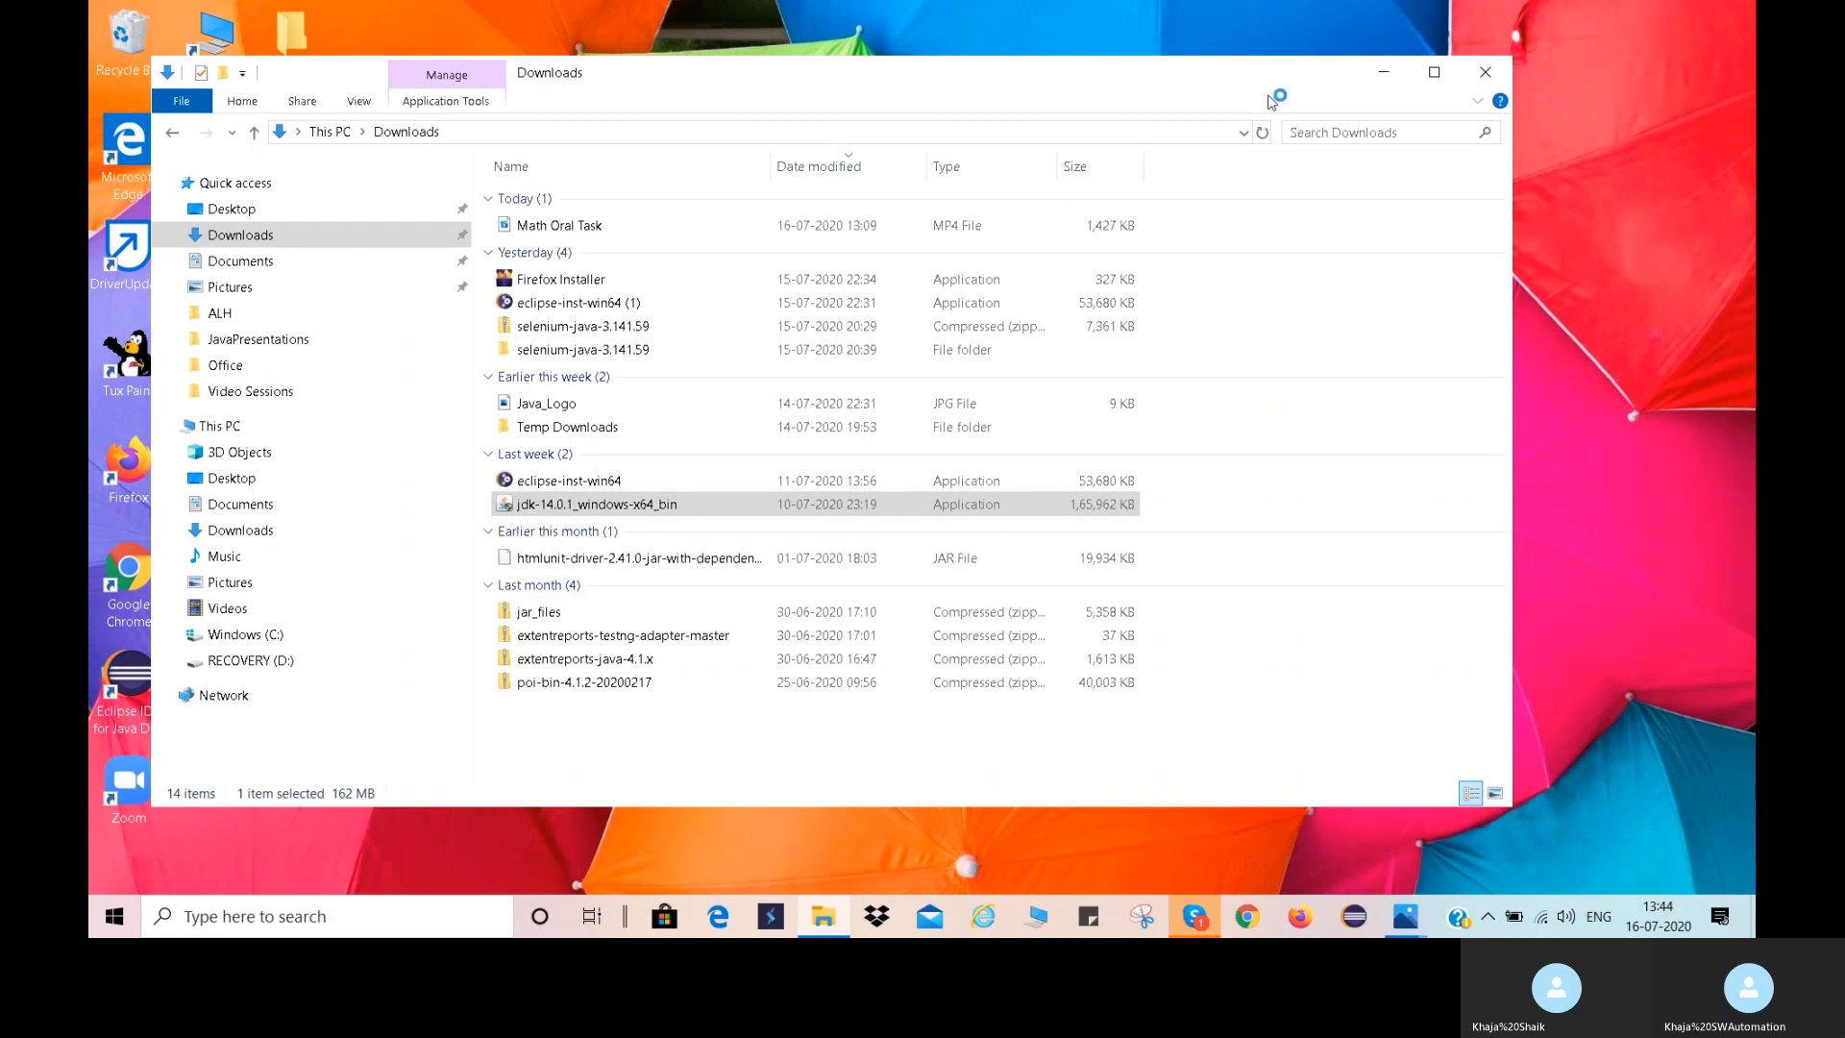
left_click(1385, 77)
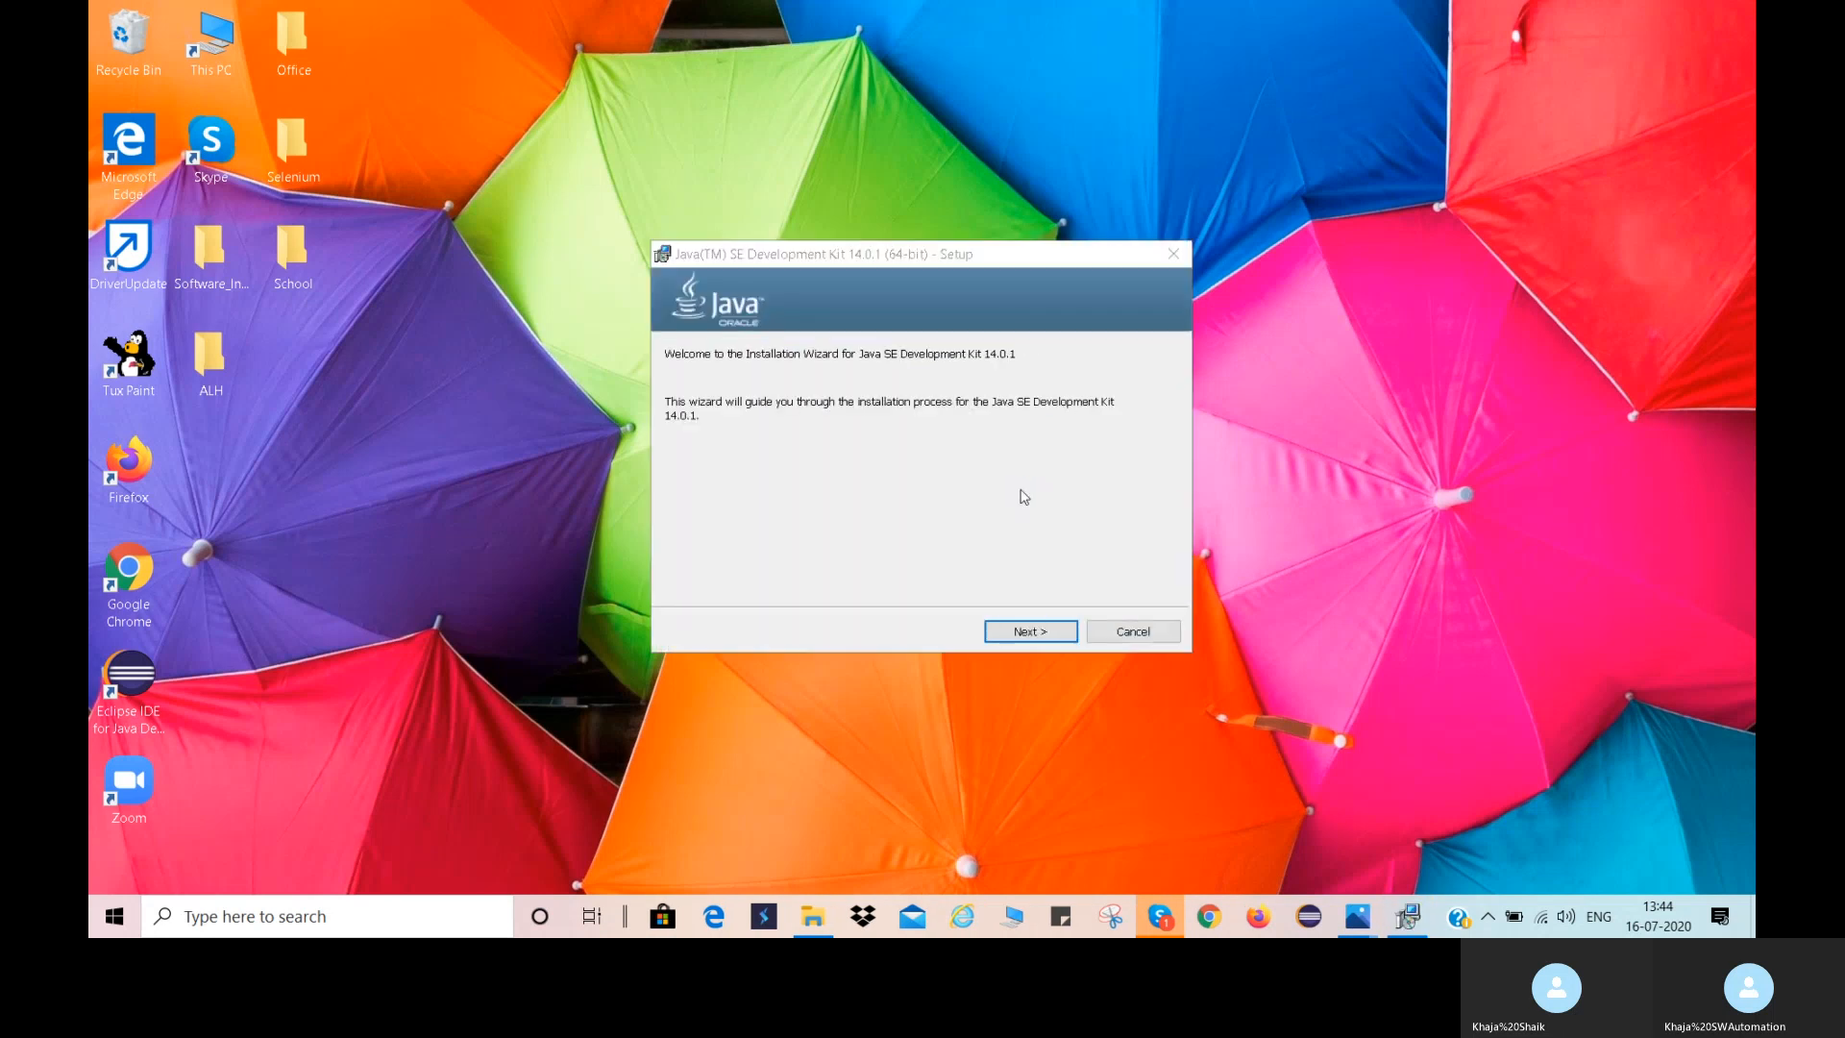
Install Java SE Development Kit 14.0.1 to the default folder C:\Program Files\Java\jdk-14.0.1\ and close the finished wizard.
left_click(1028, 631)
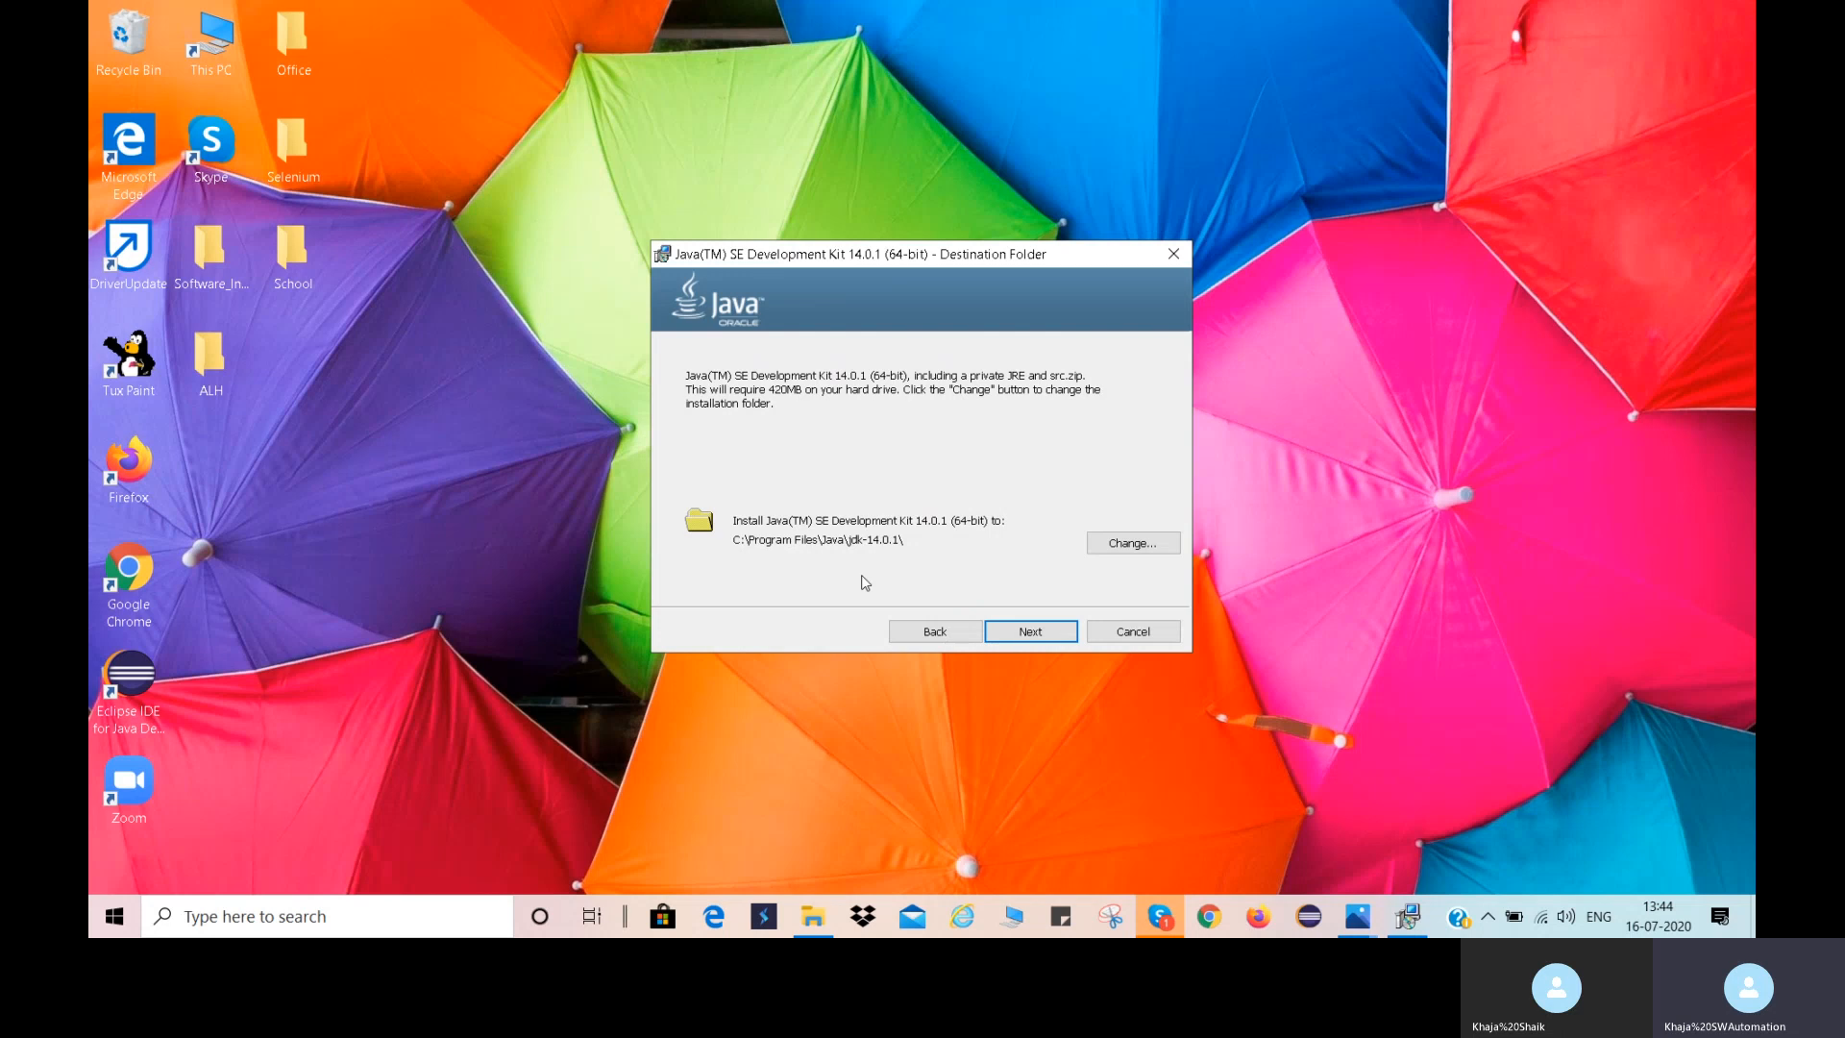
left_click(1034, 636)
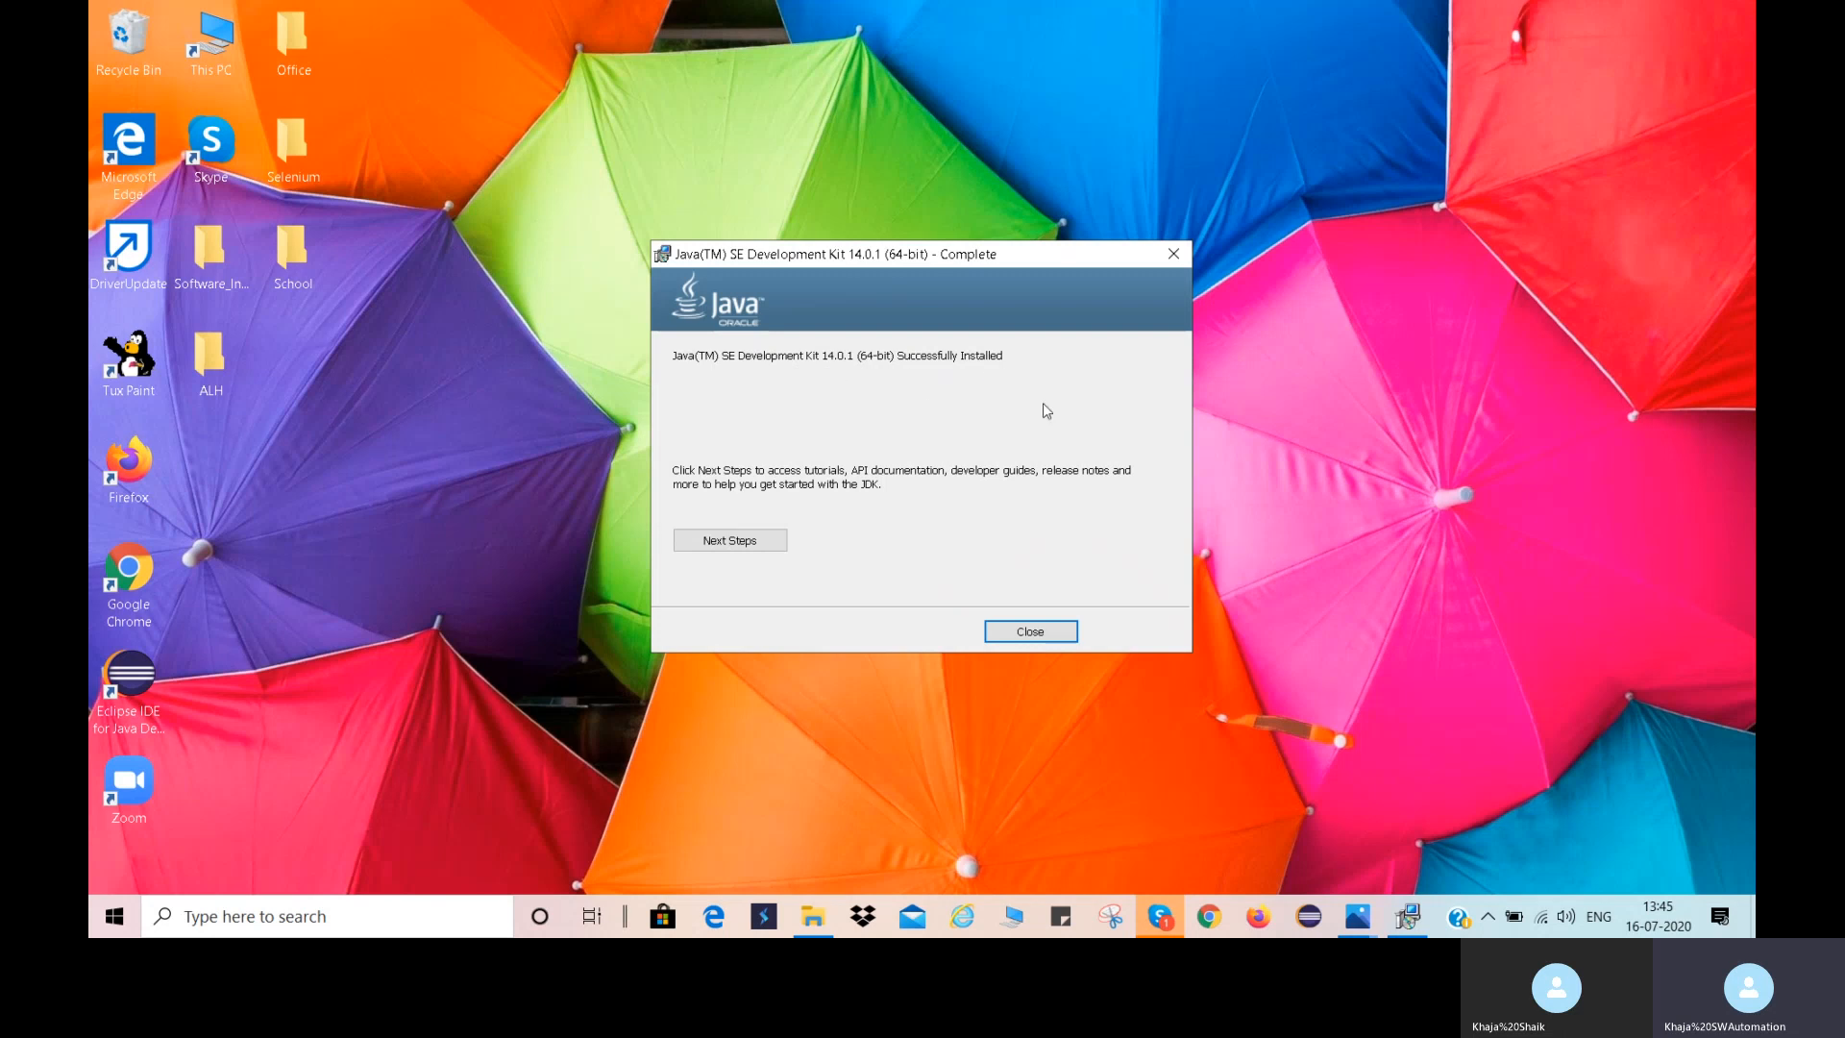
left_click(1042, 634)
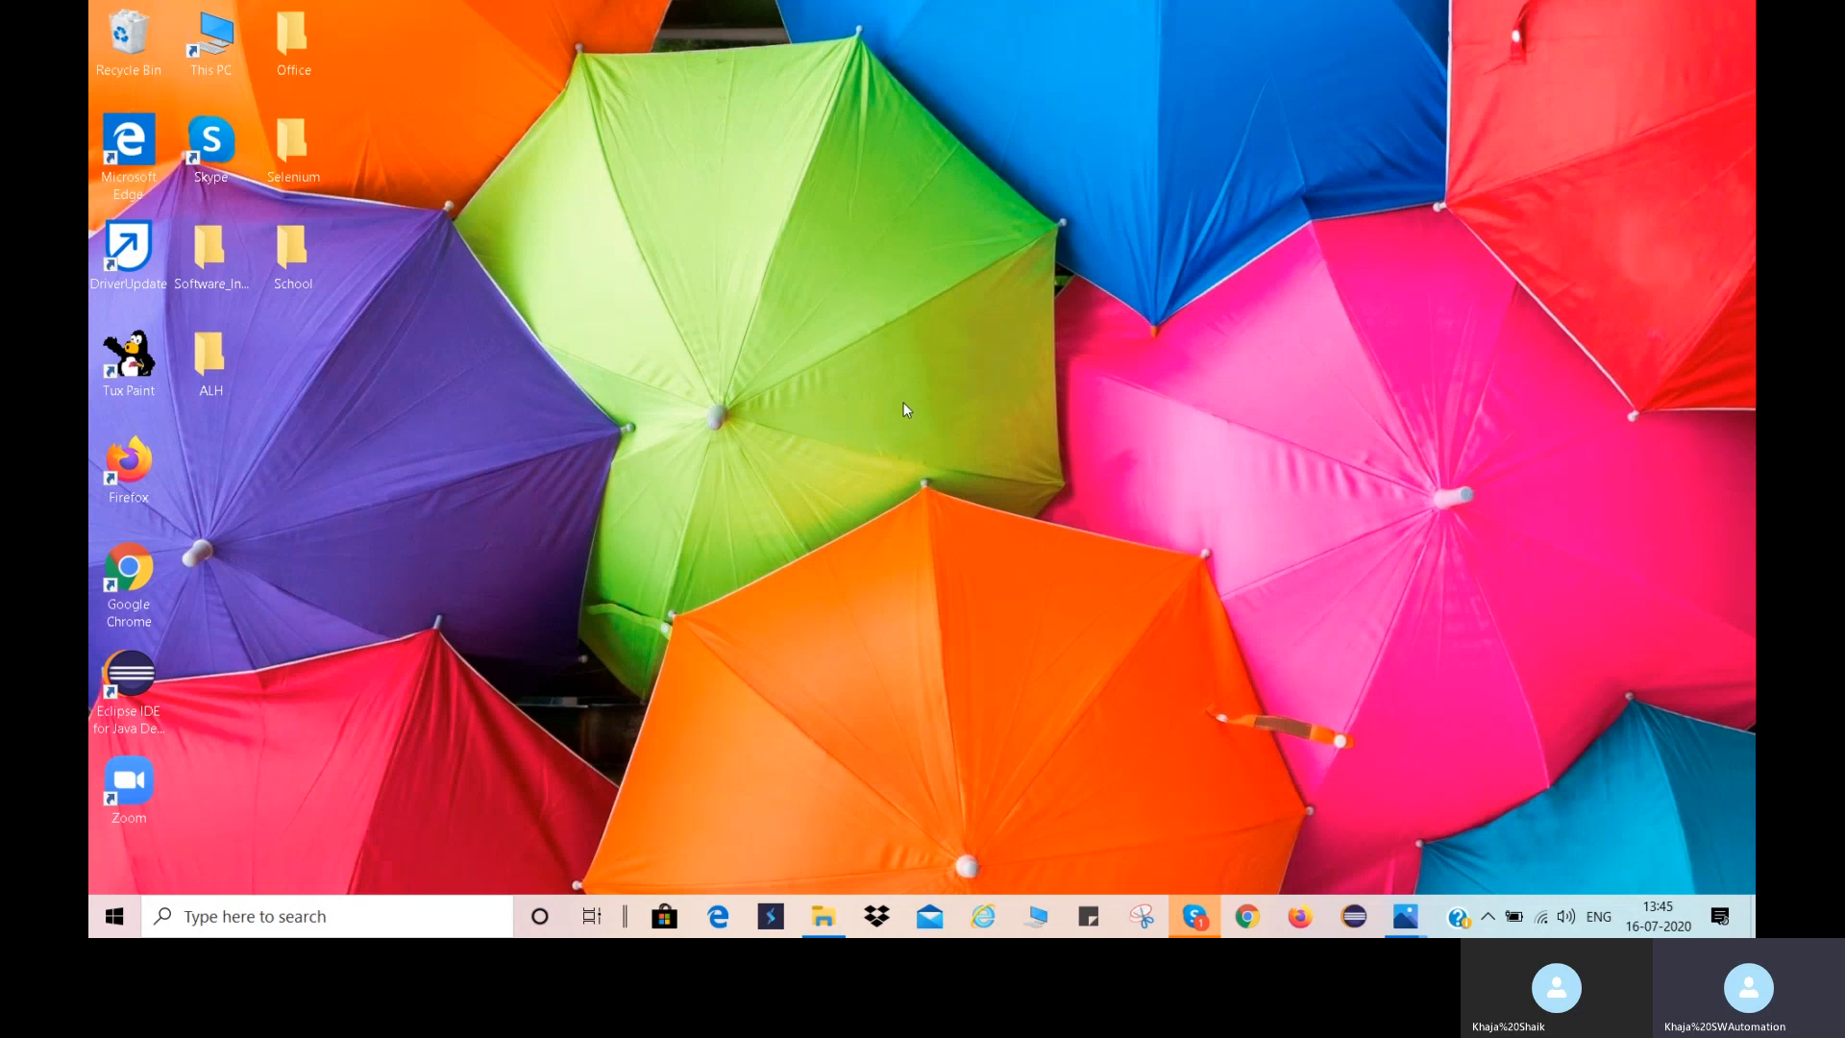
Search Windows for "settings" and open the Settings app.
left_click(403, 914)
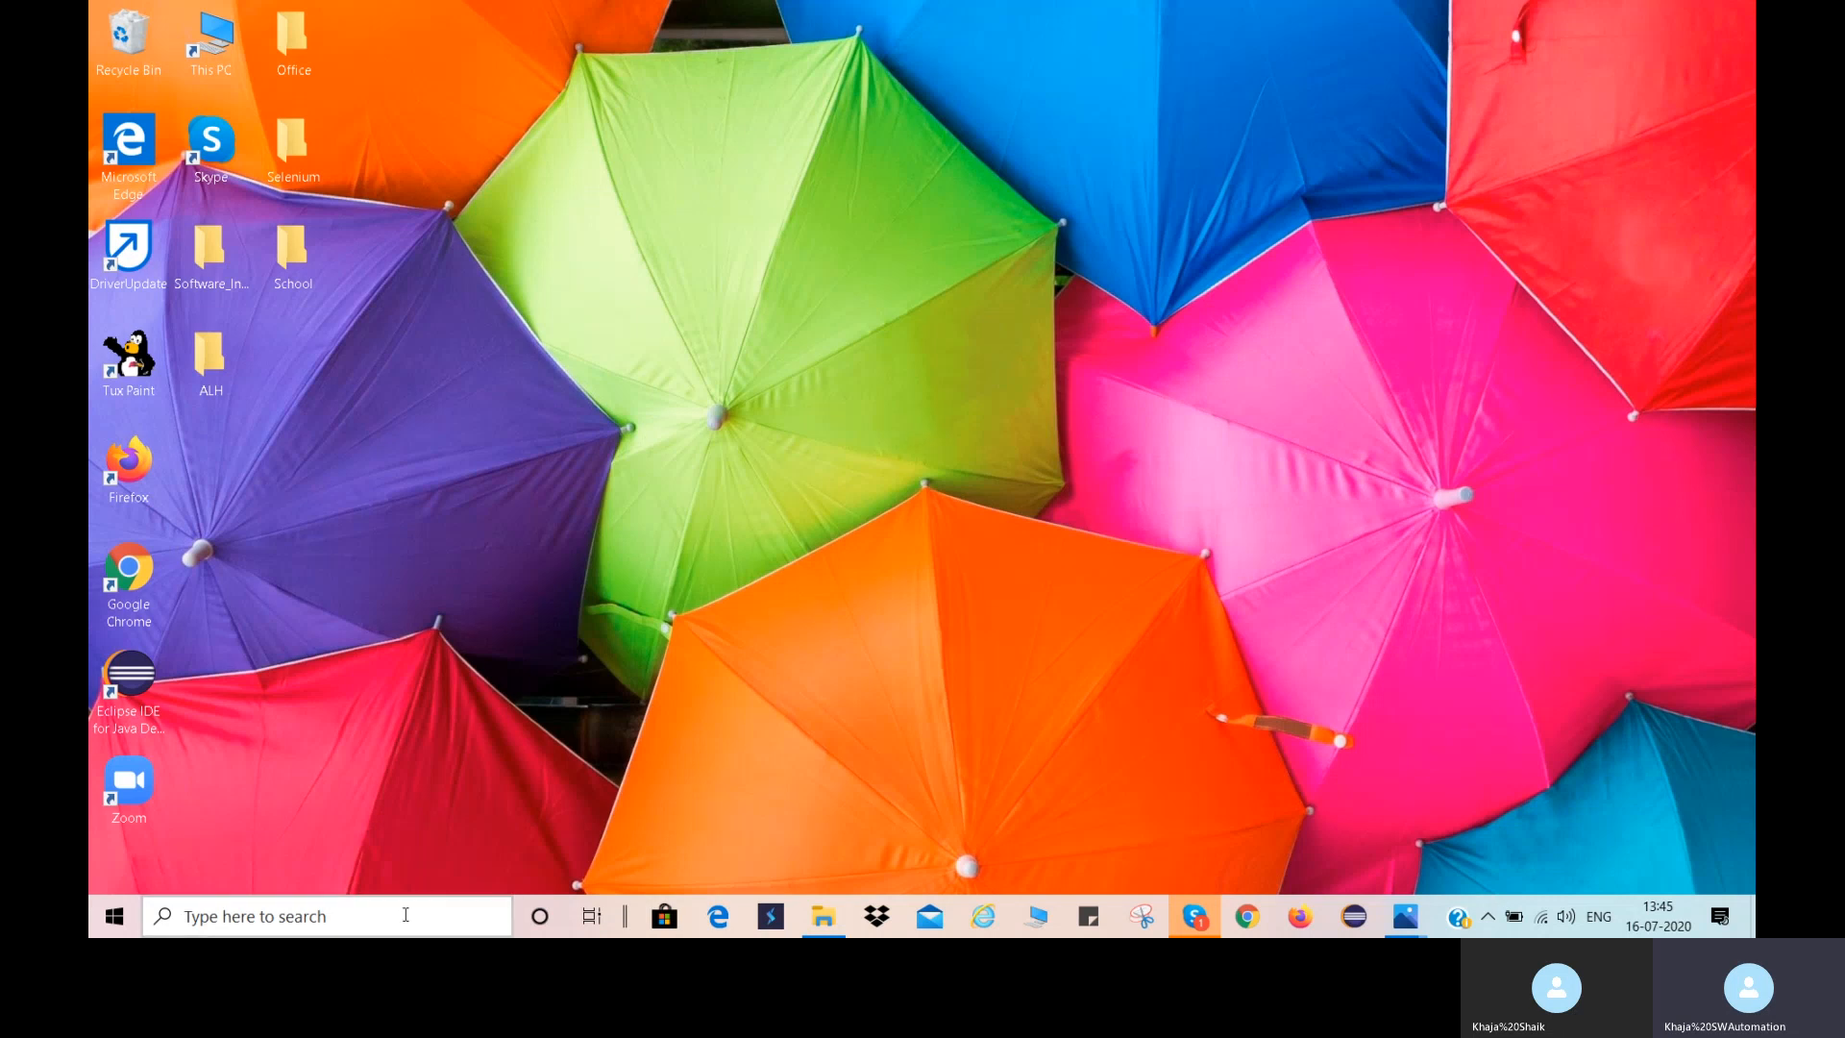
type("s")
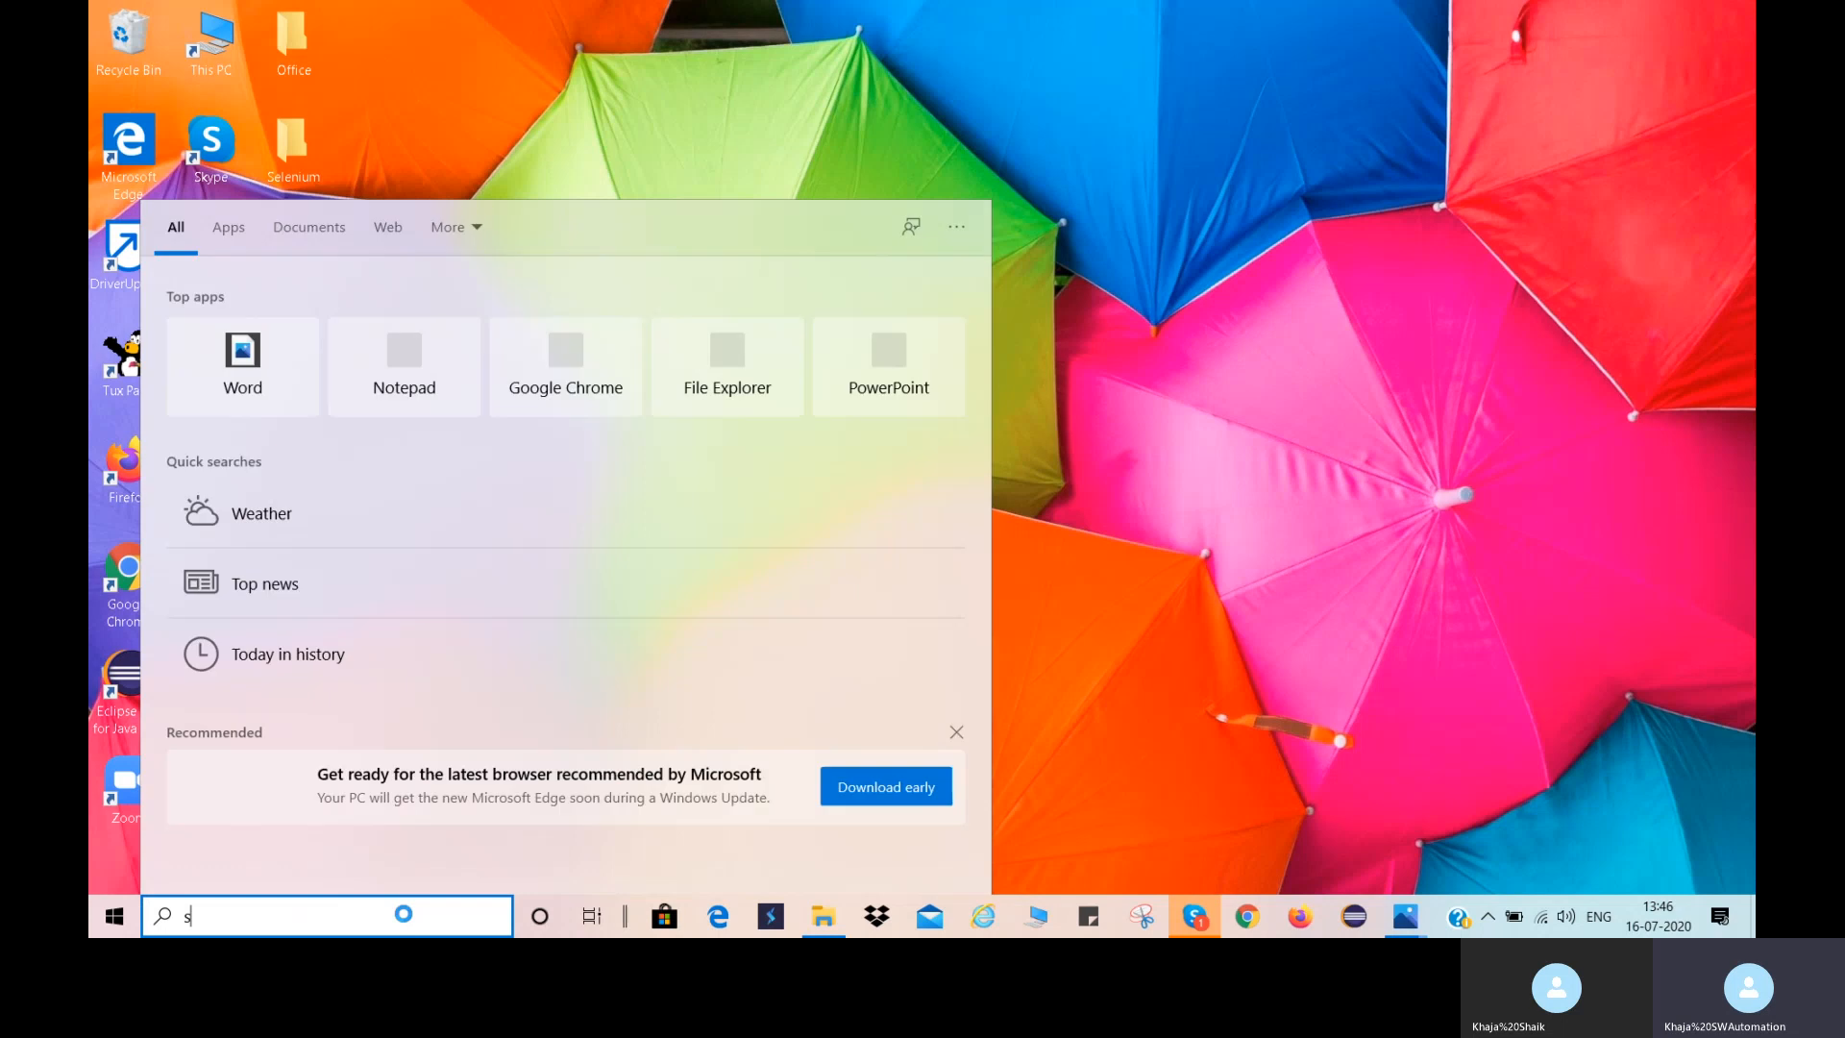
type("ettings")
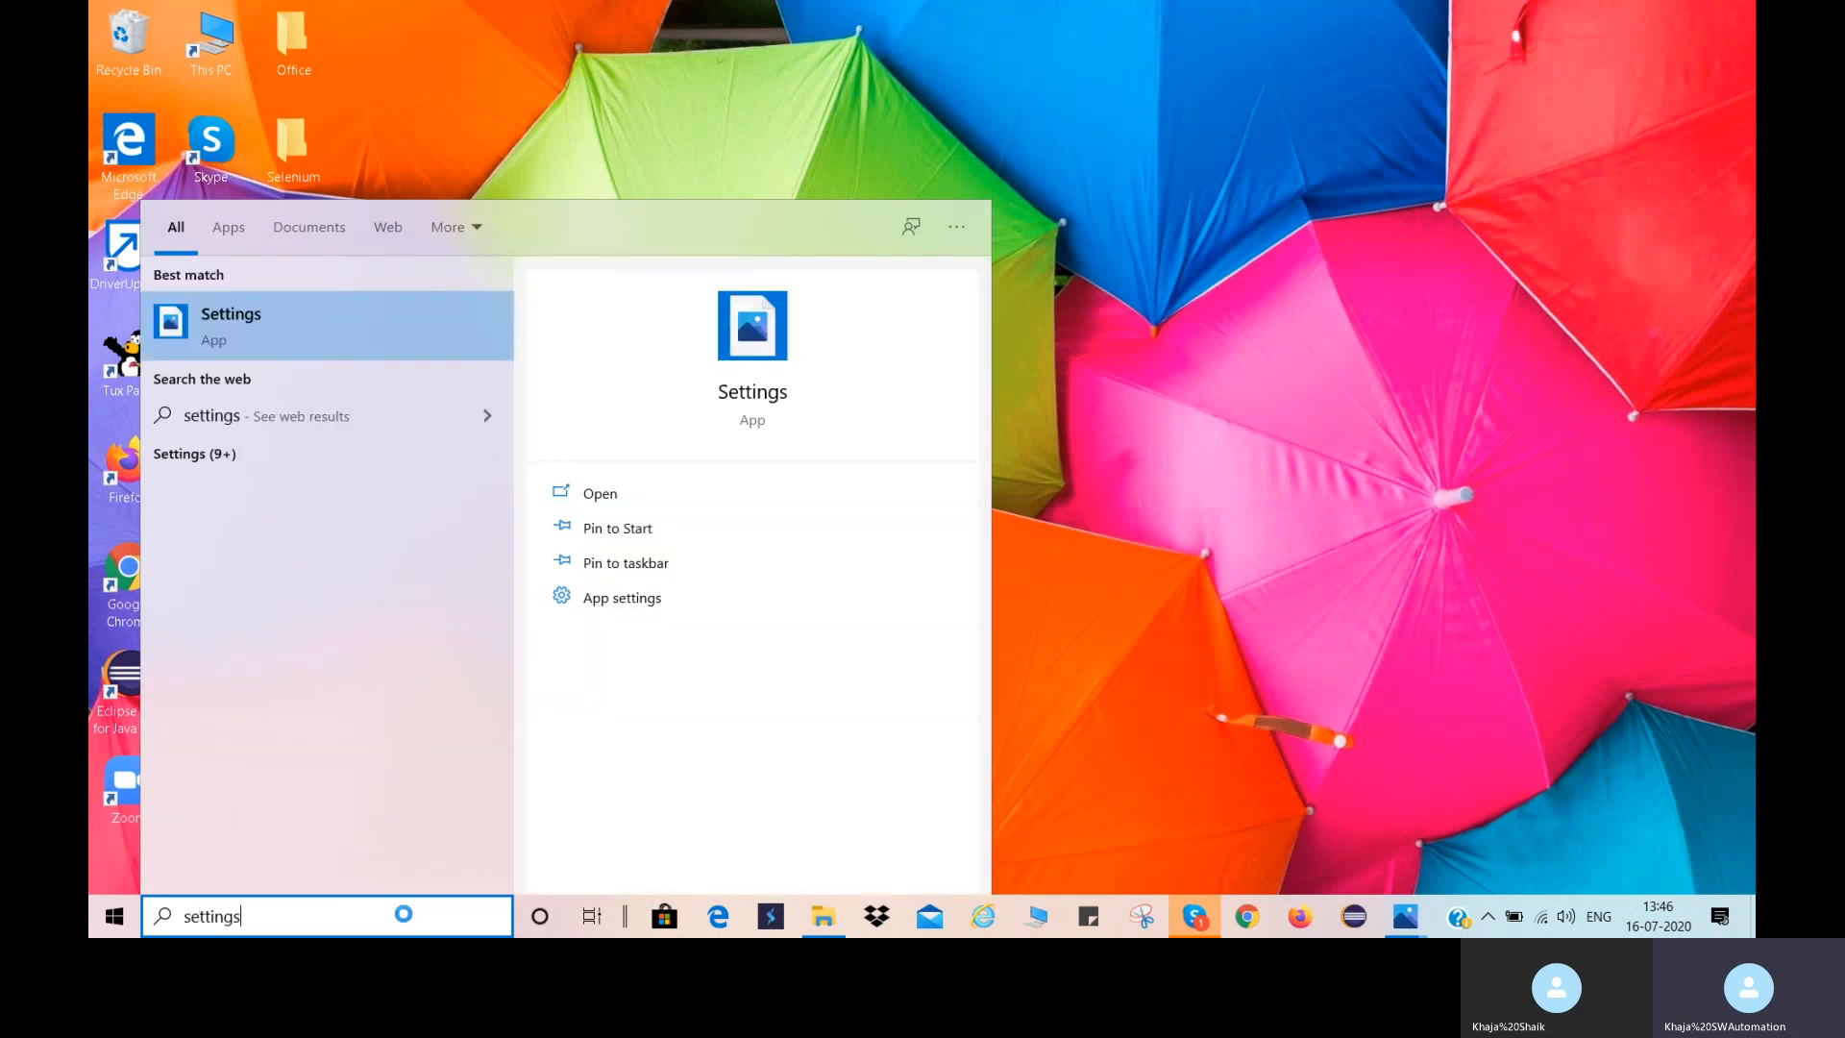
key("Return")
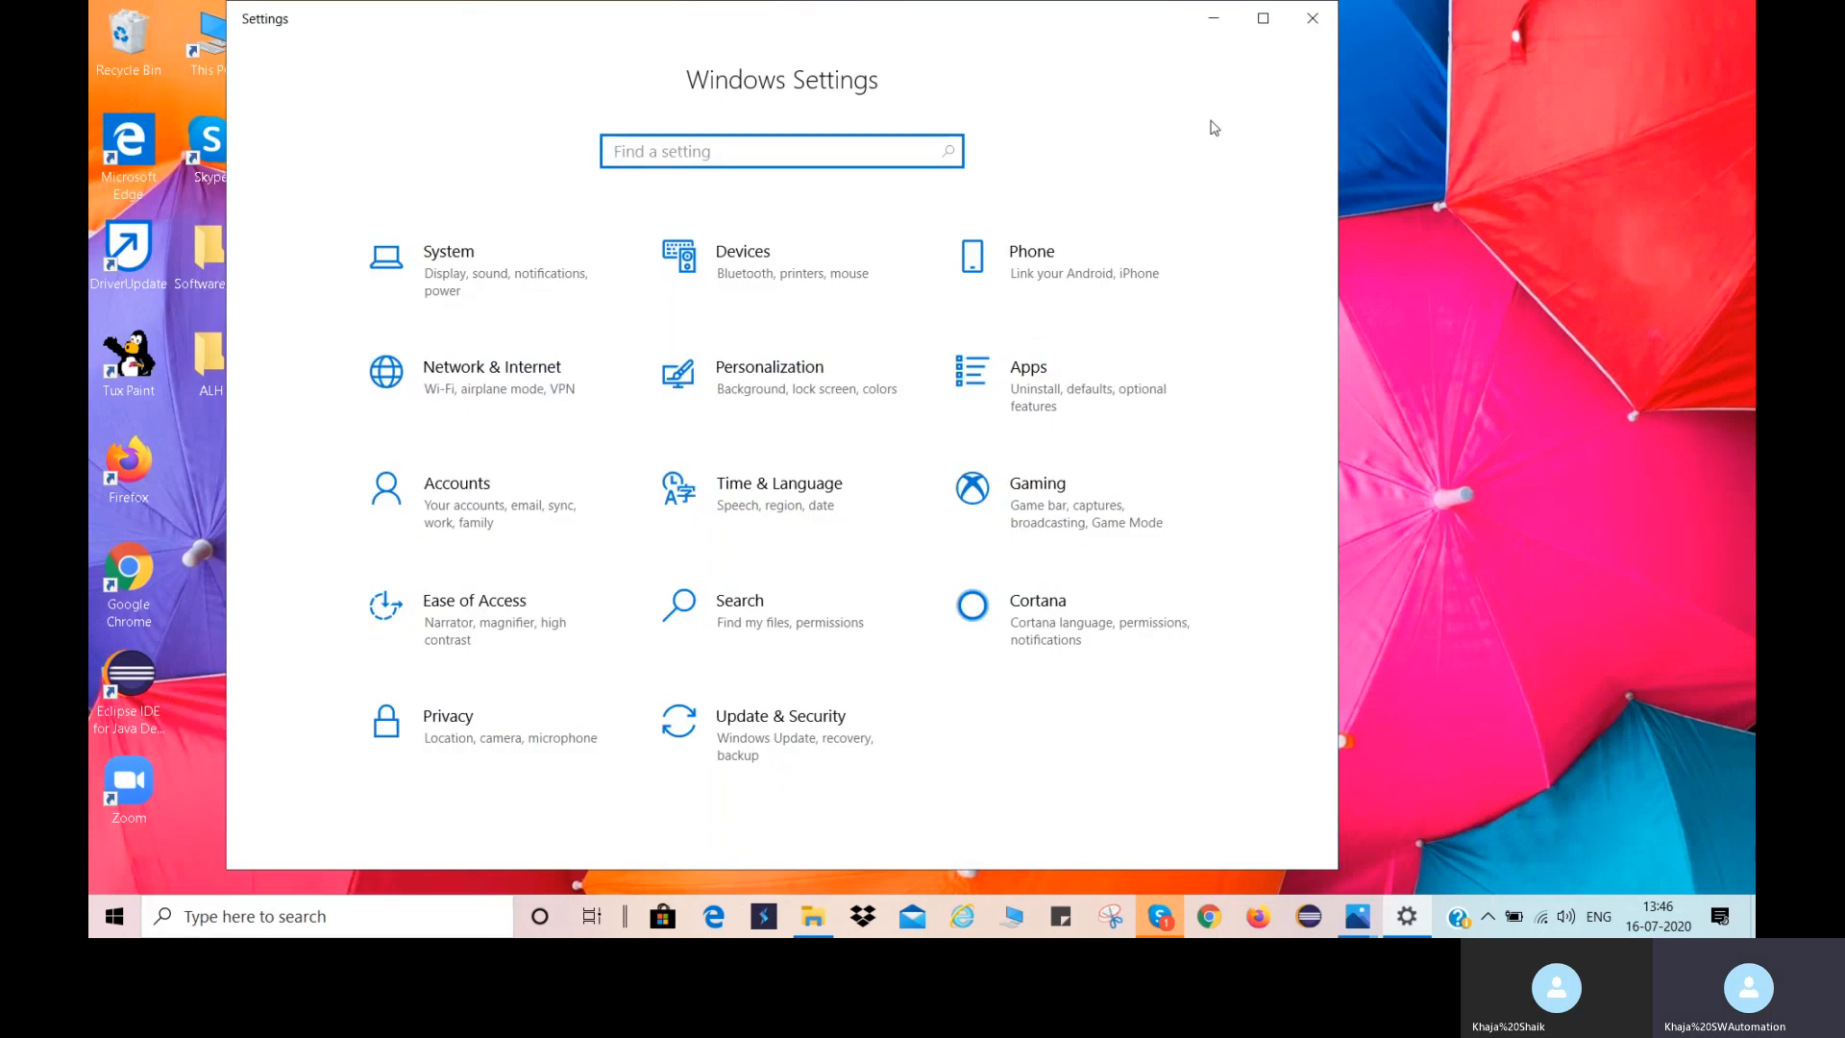
Search the settings for "env", open the system environment variables and open the system Path variable for editing.
type("env")
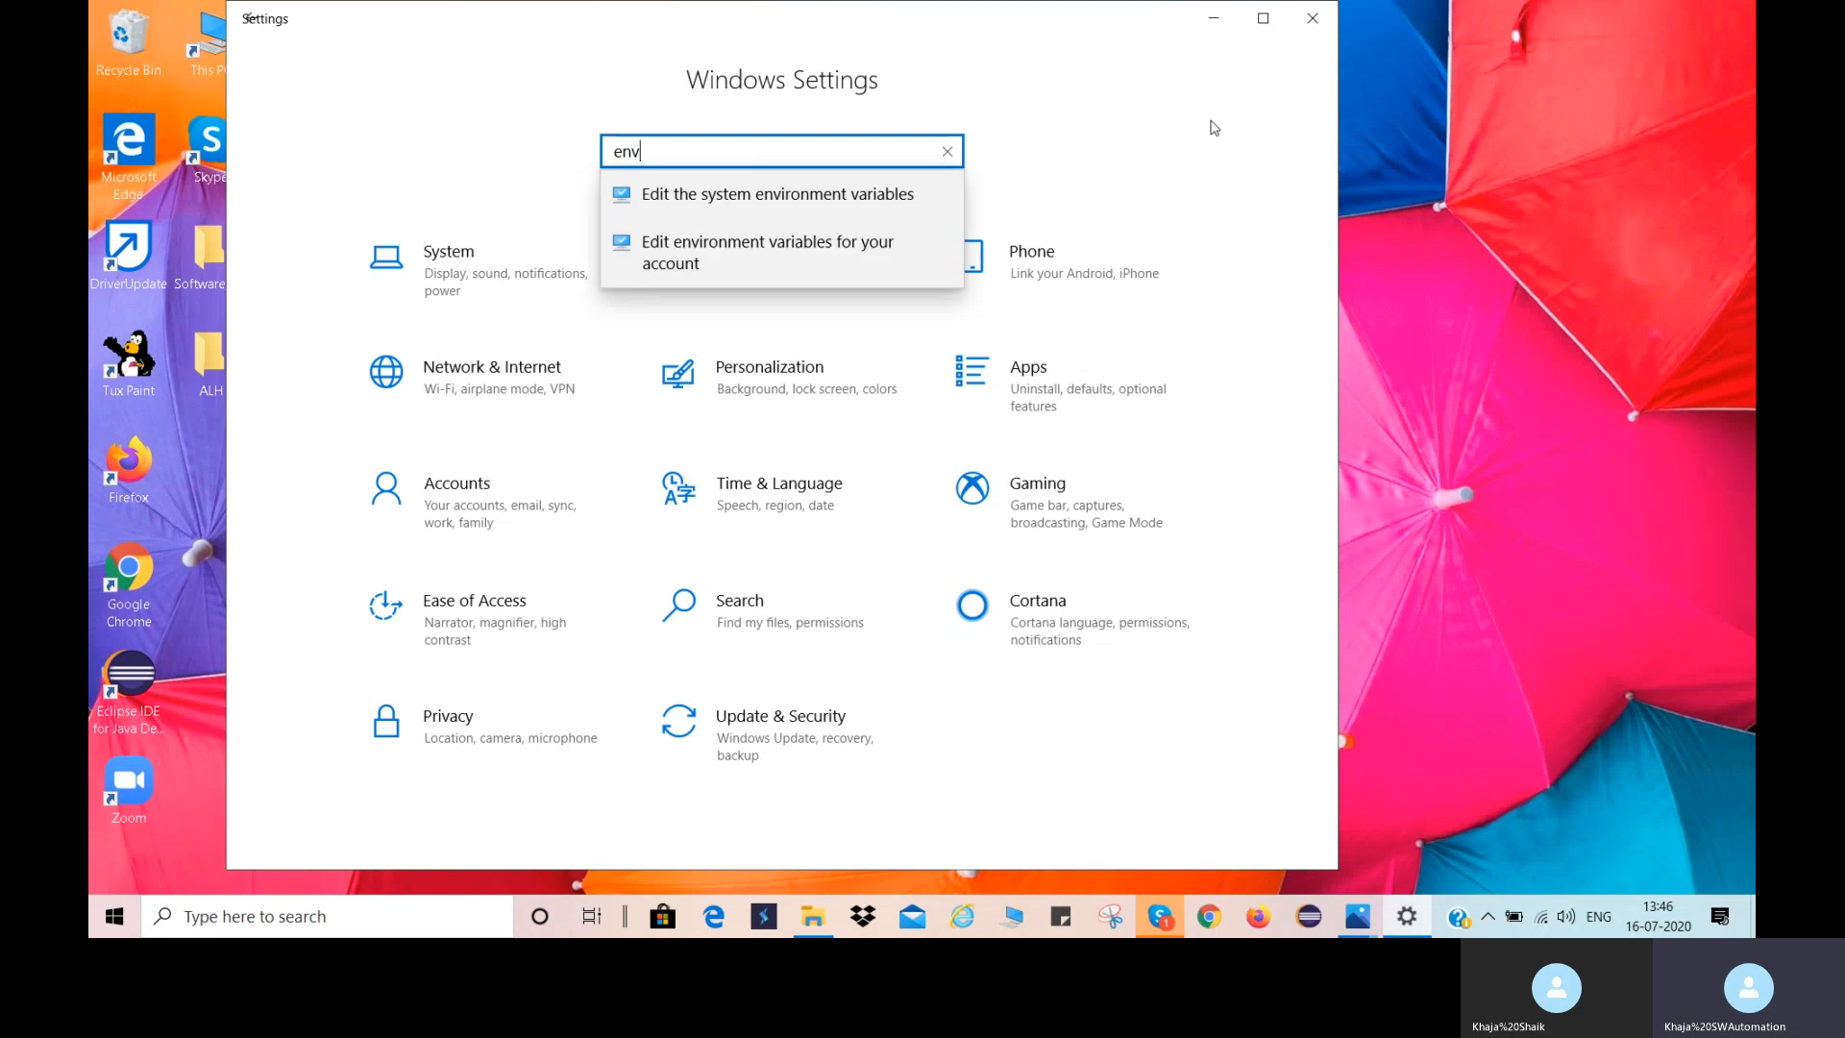
key("Return")
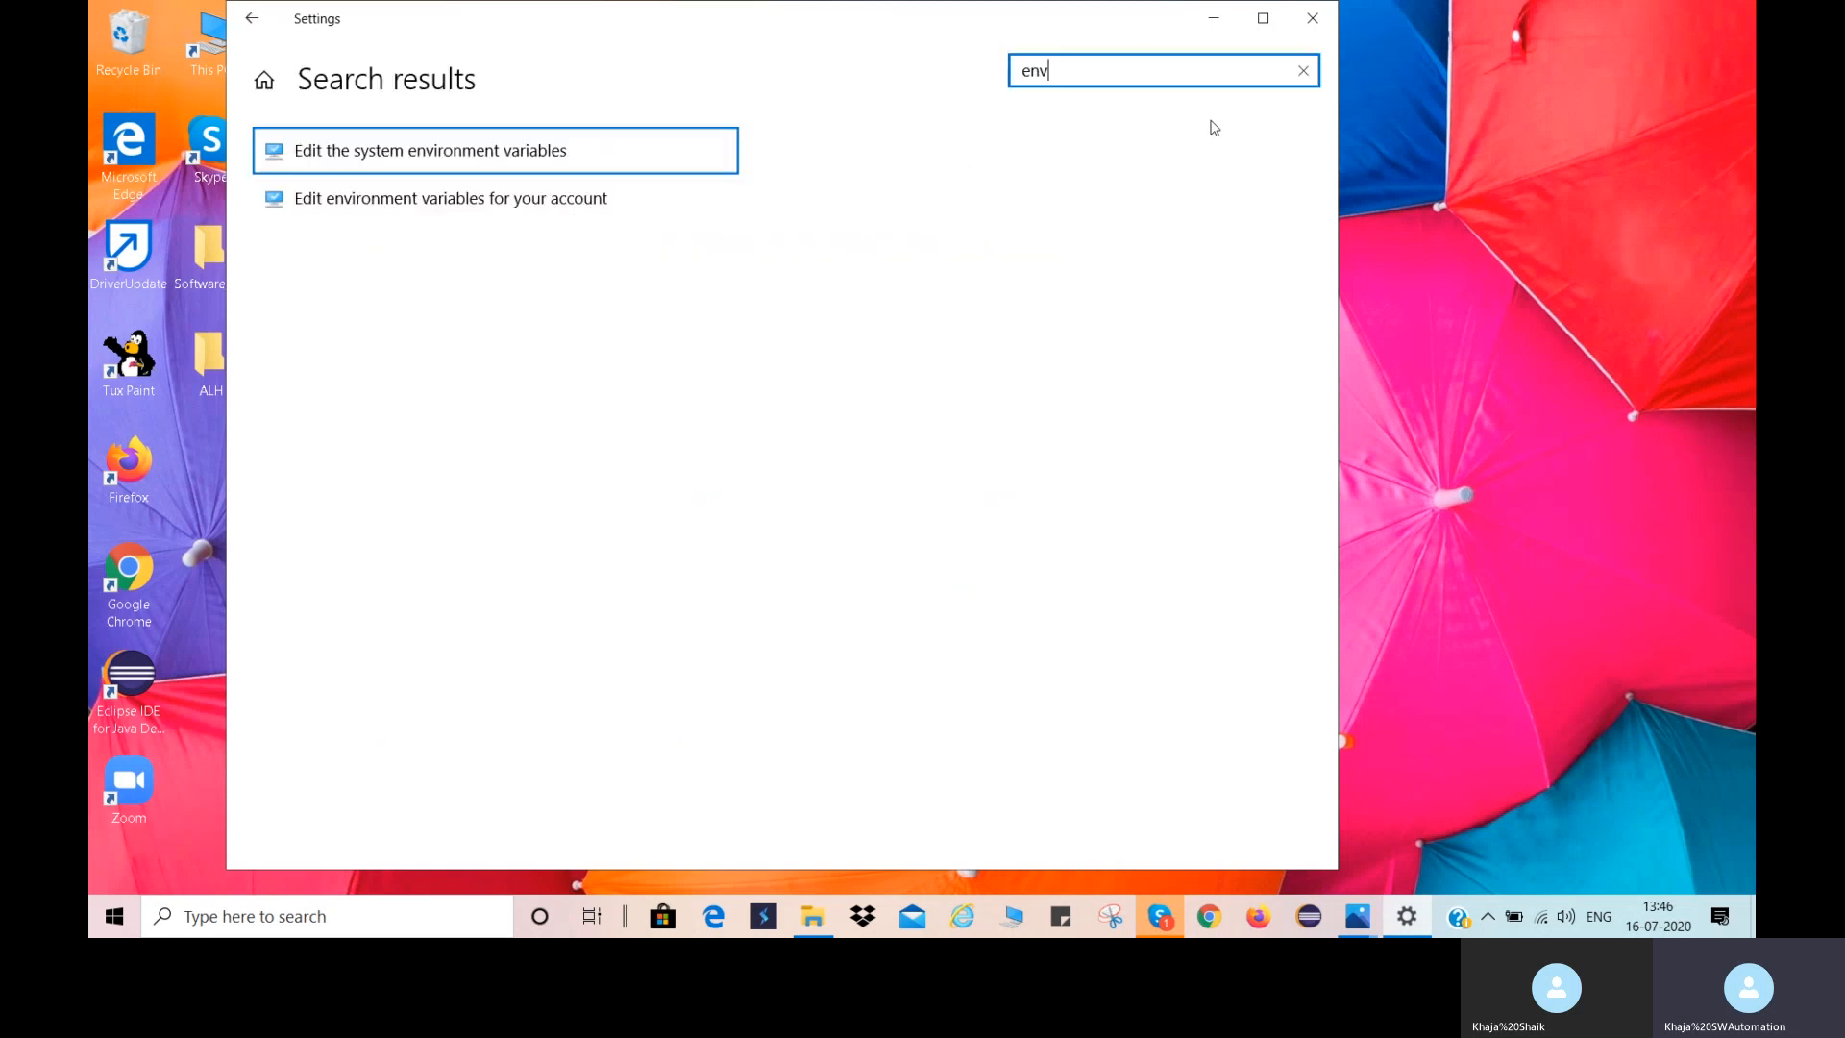
left_click(629, 151)
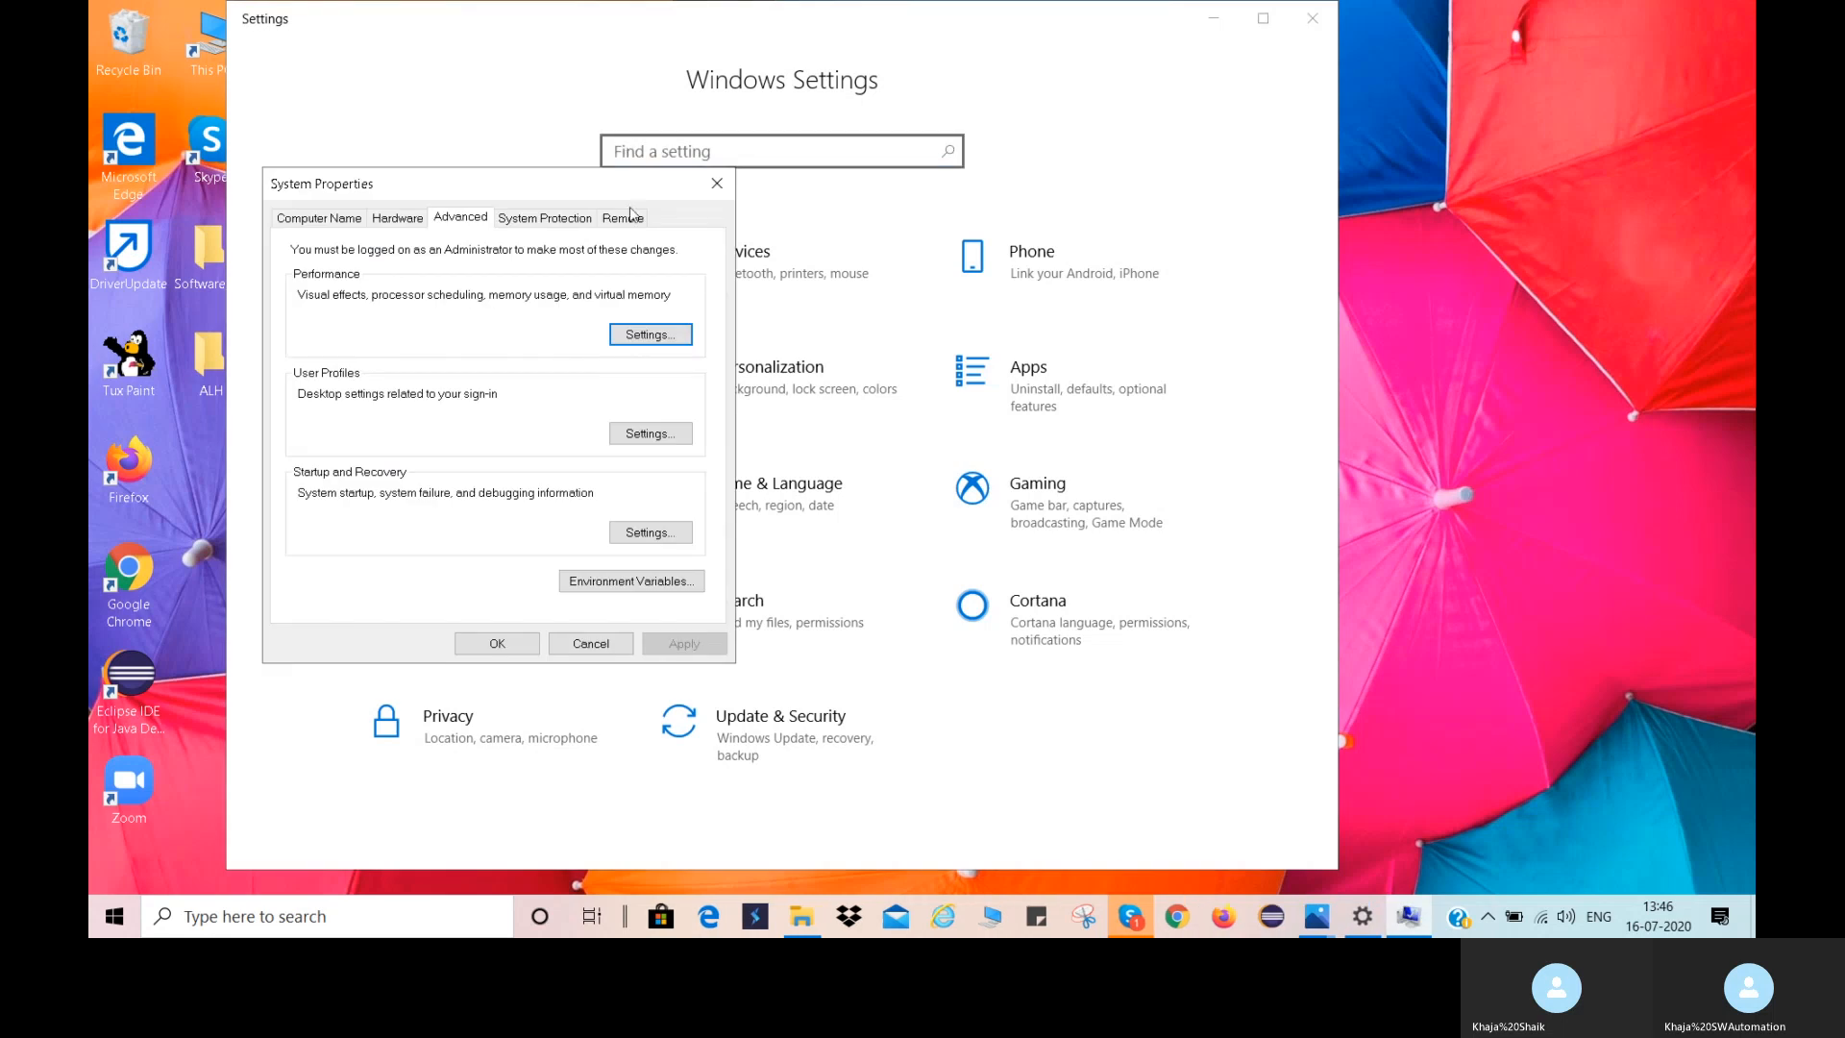
left_click_drag(517, 197, 770, 191)
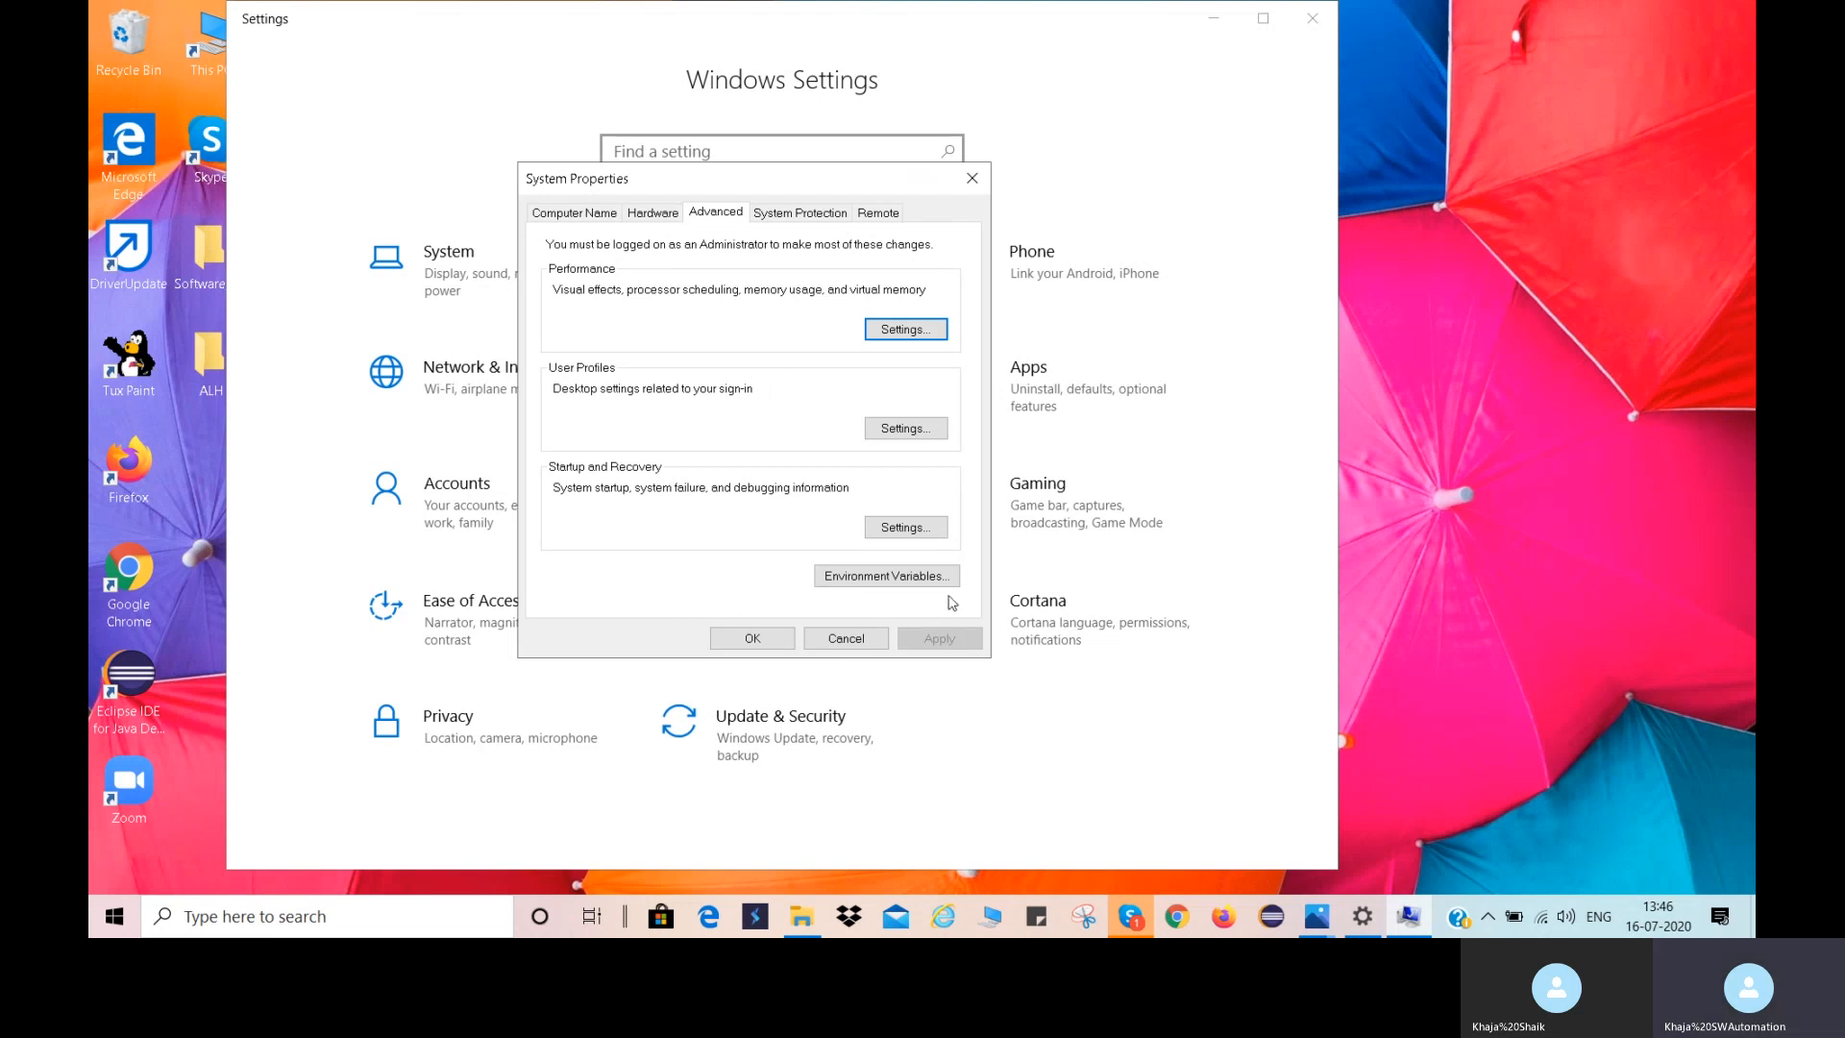
left_click(884, 576)
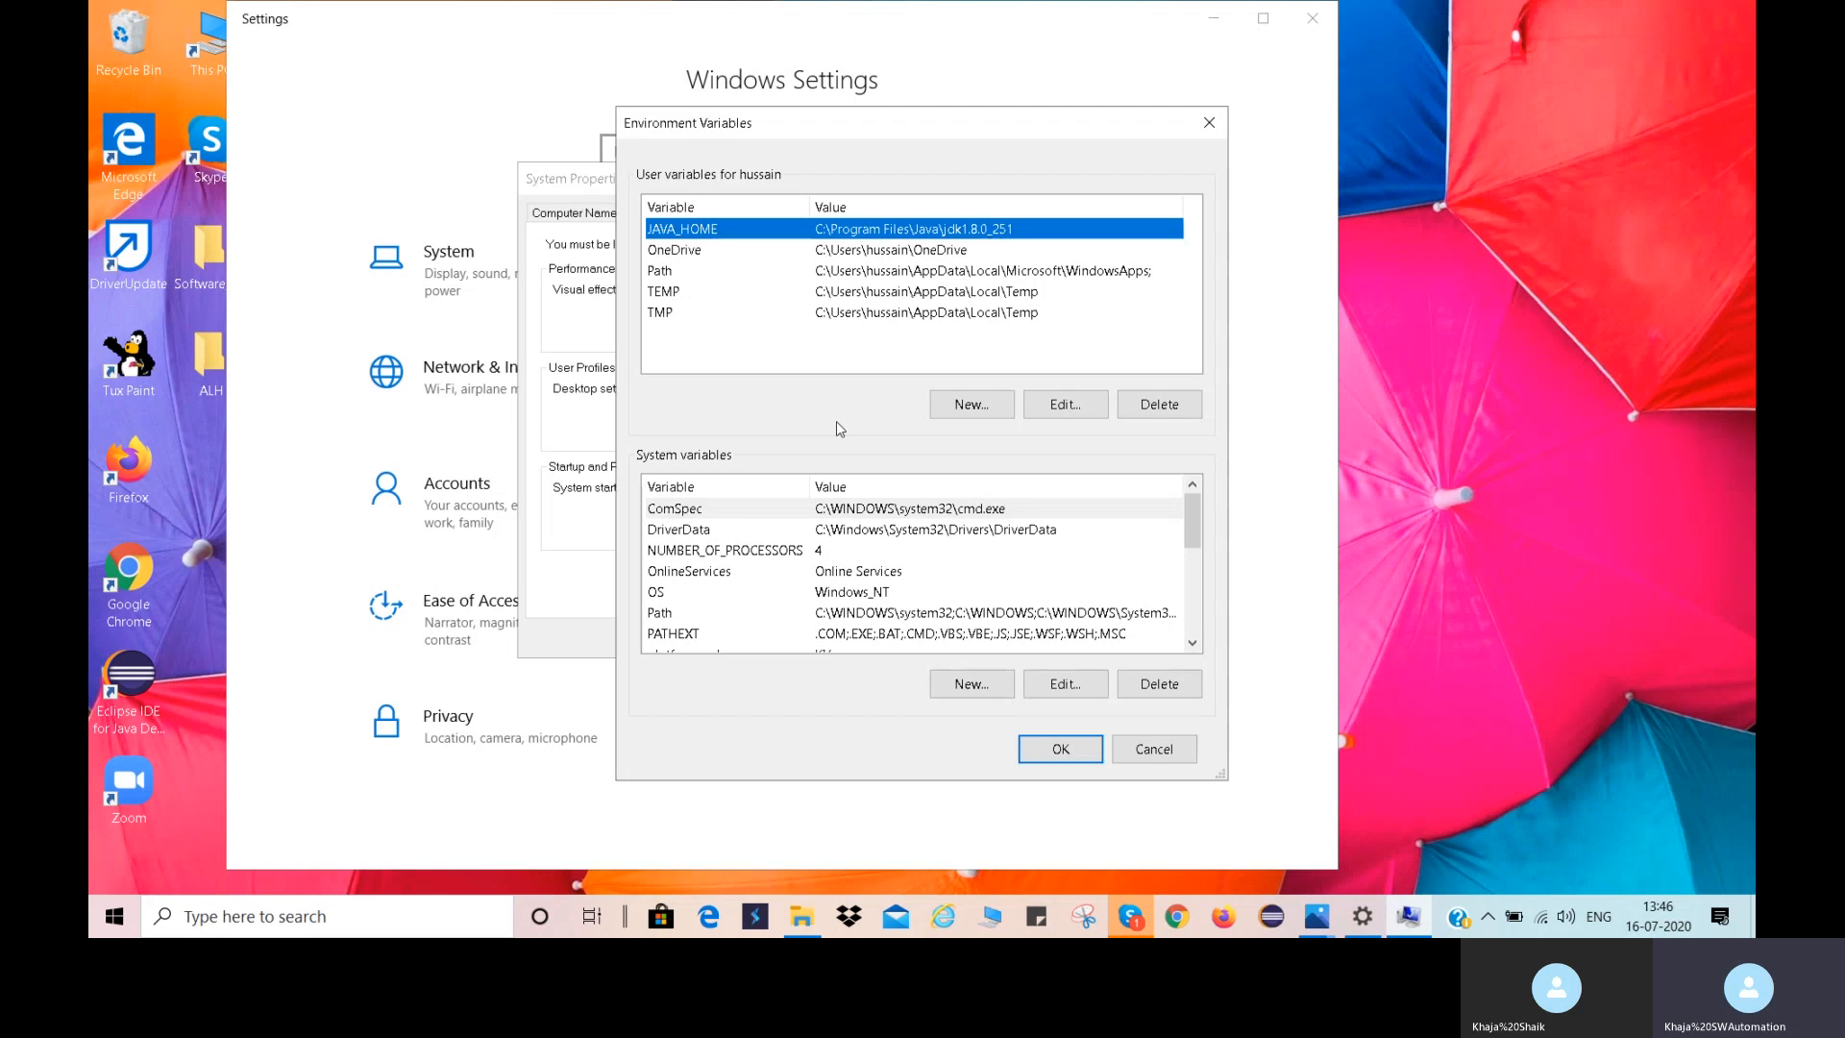
double_click(678, 616)
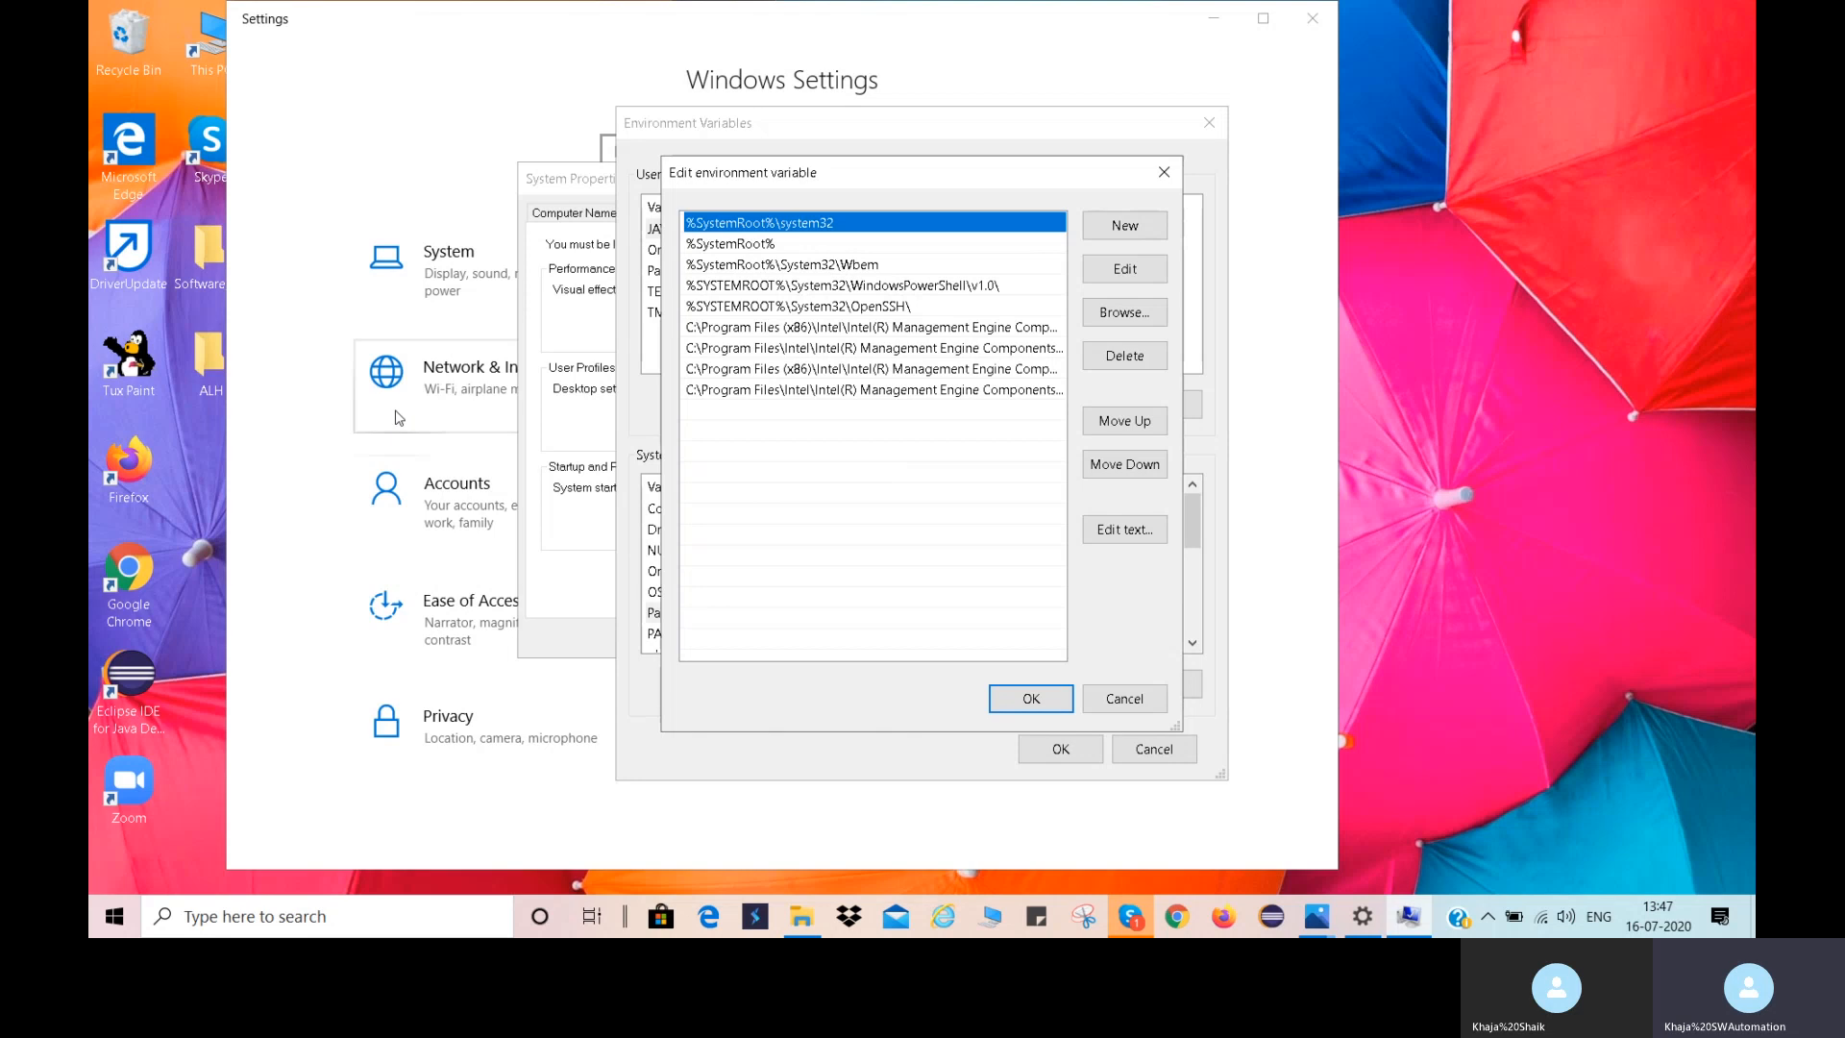
Browse in File Explorer to C:\Program Files\Java\jdk-14.0.1\bin, copy the folder's full path and close the window.
double_click(207, 46)
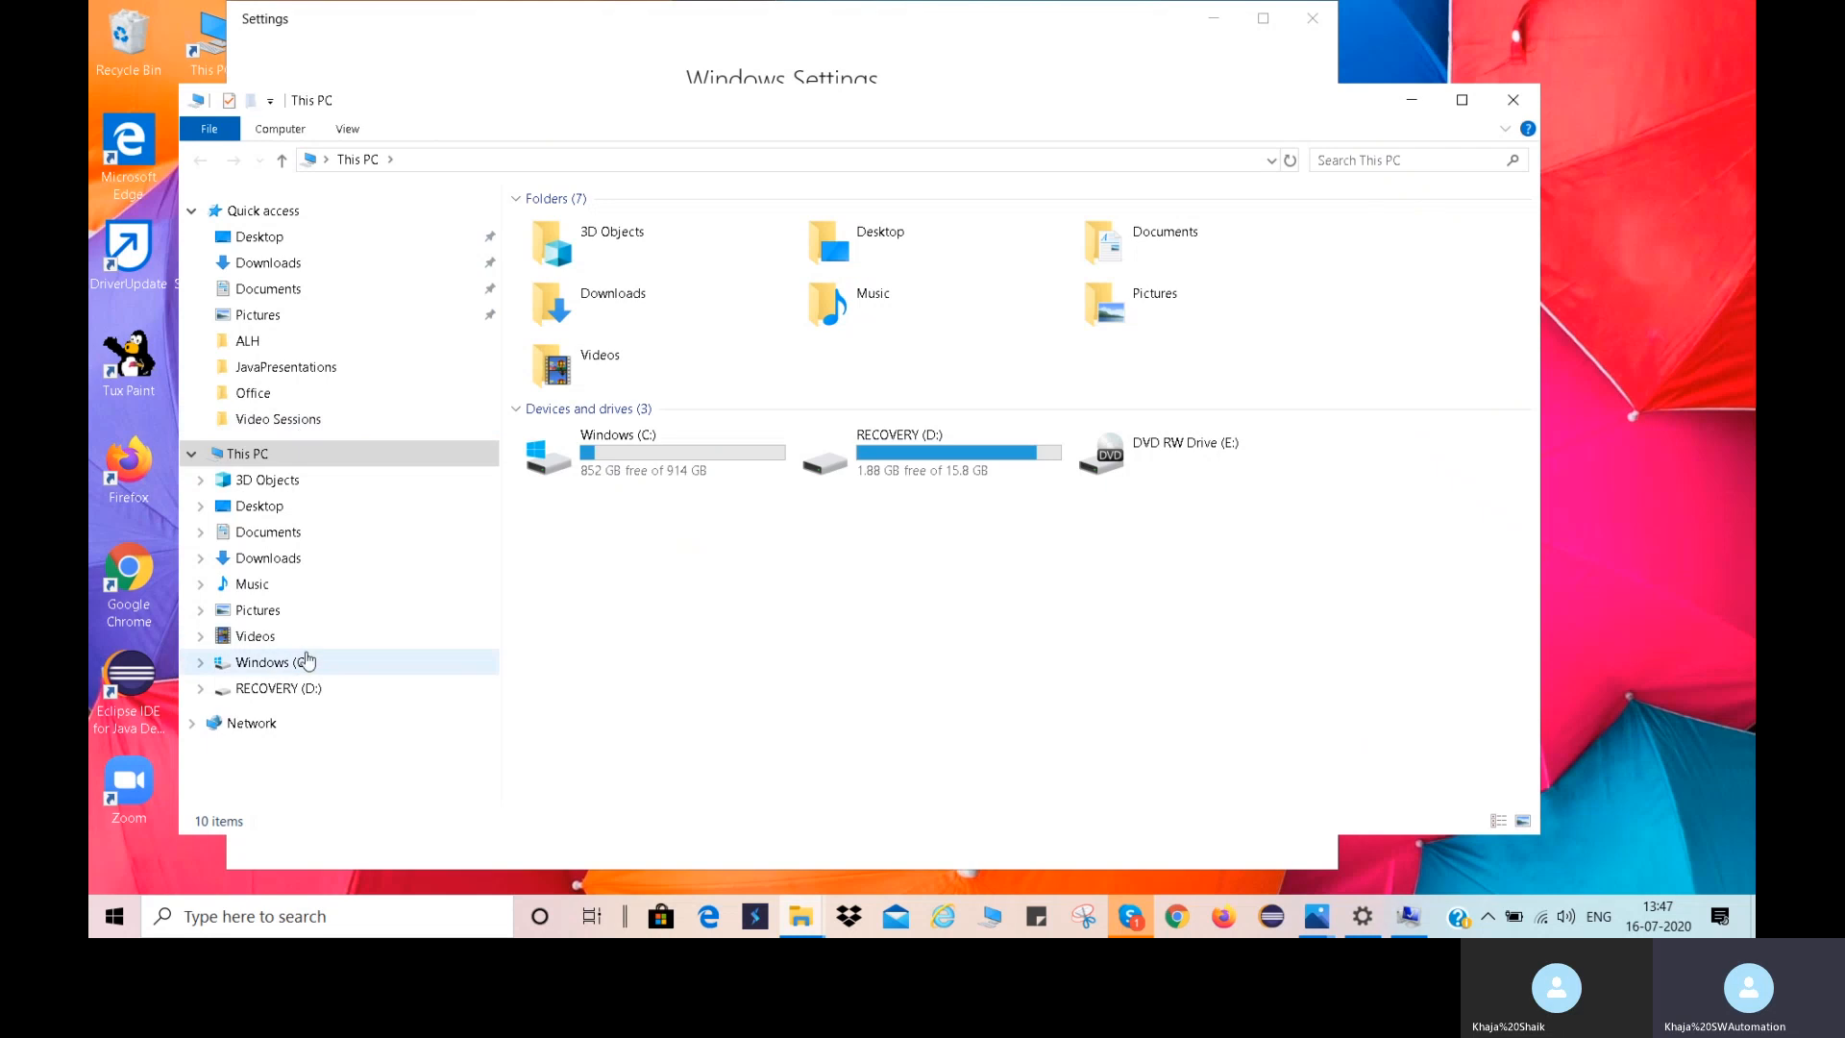
left_click(279, 663)
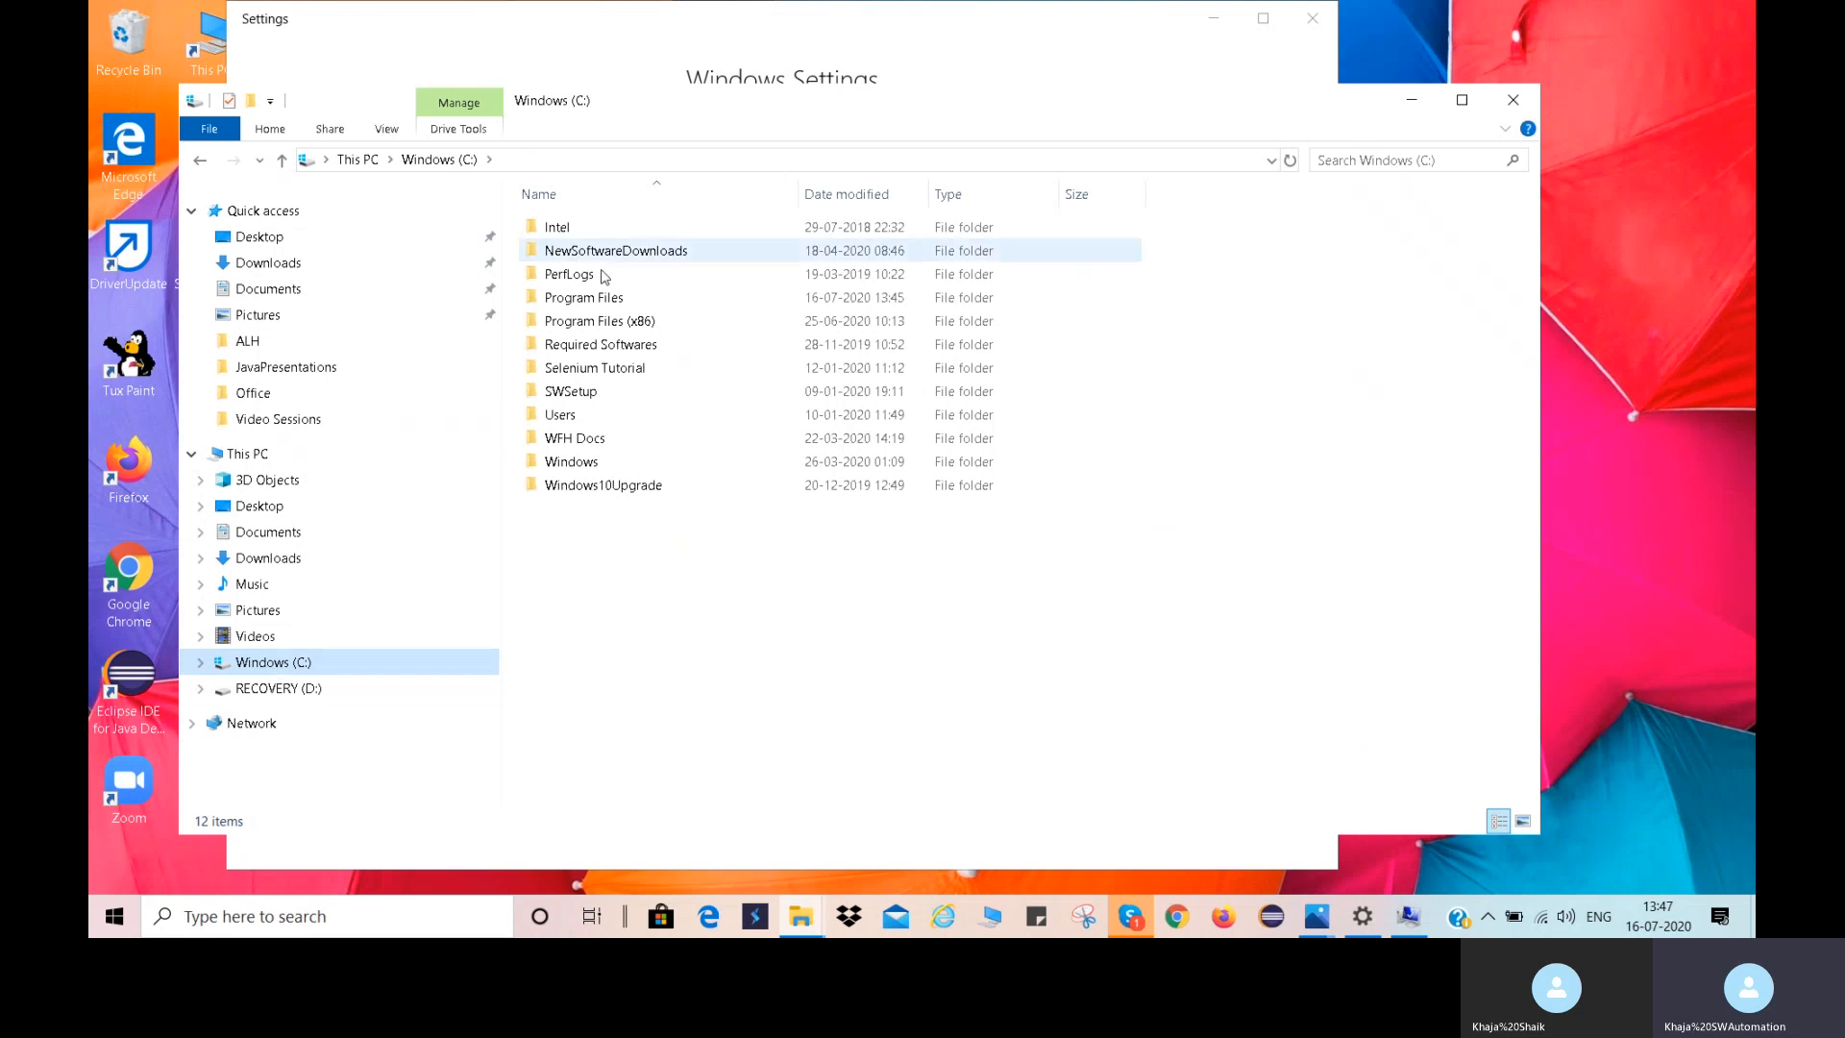
double_click(622, 300)
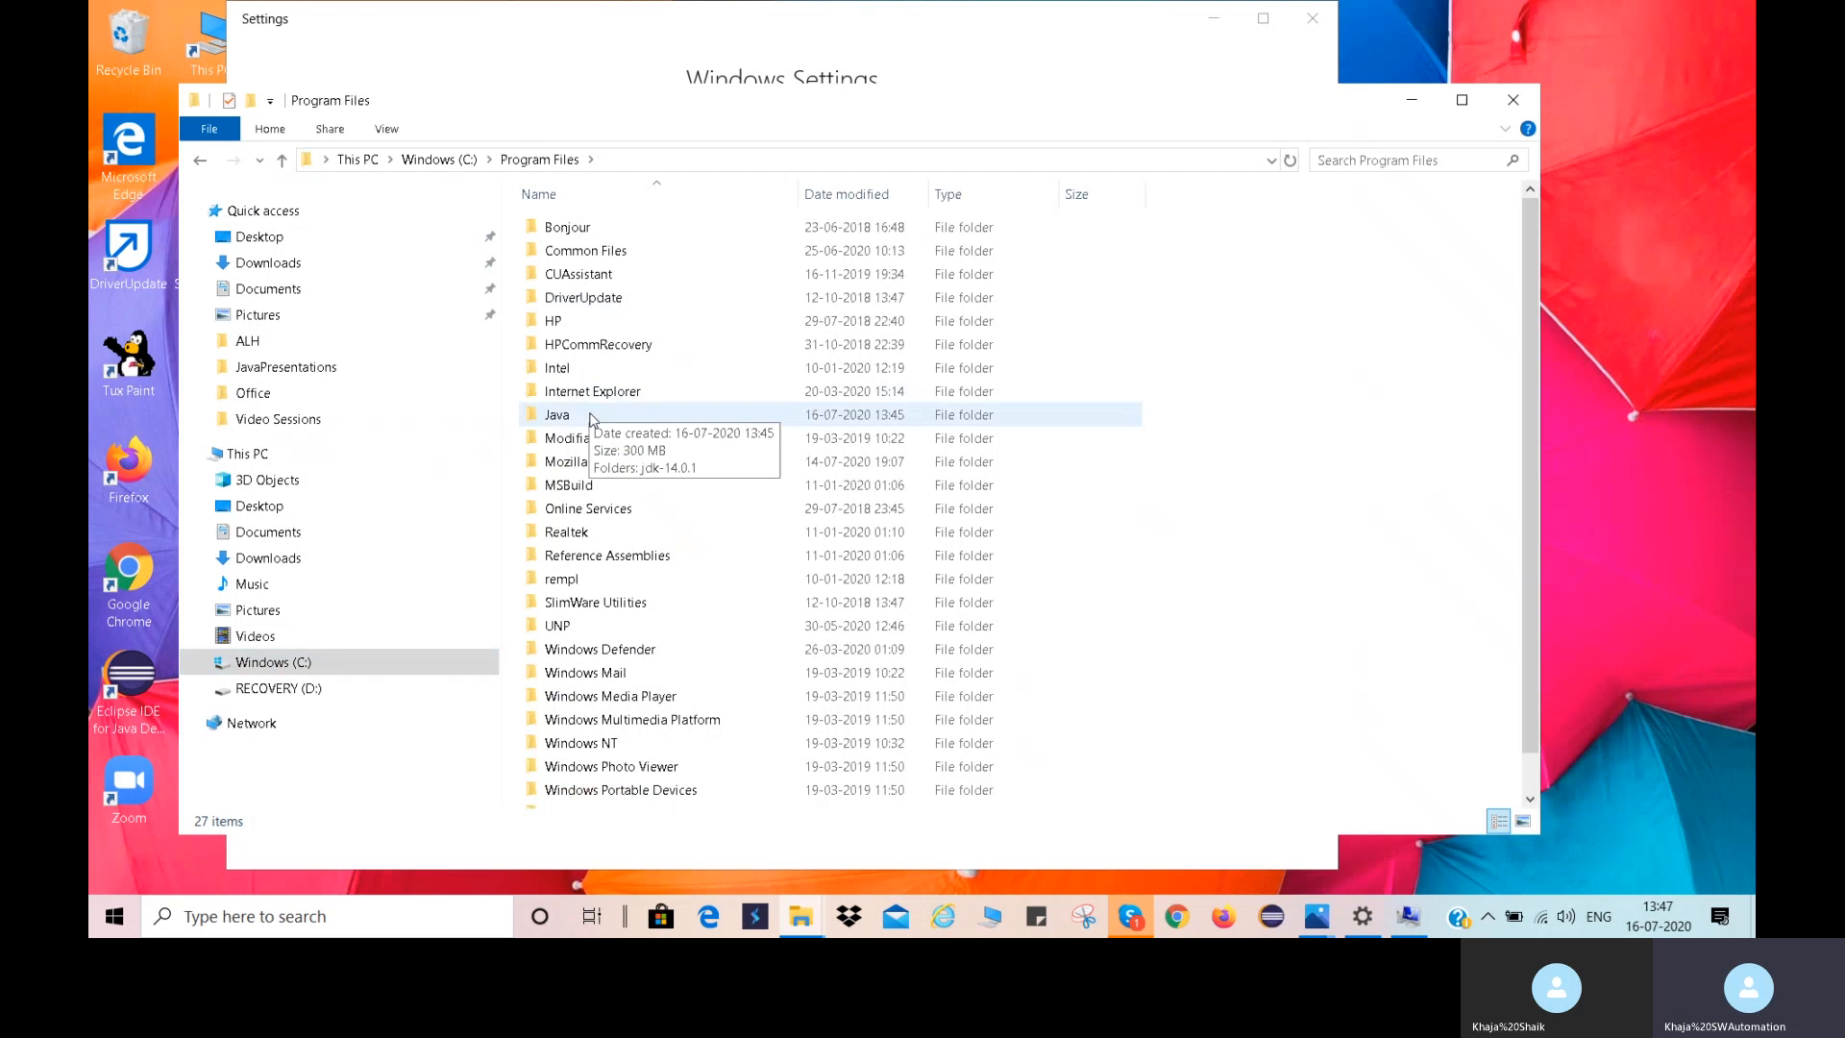
double_click(590, 416)
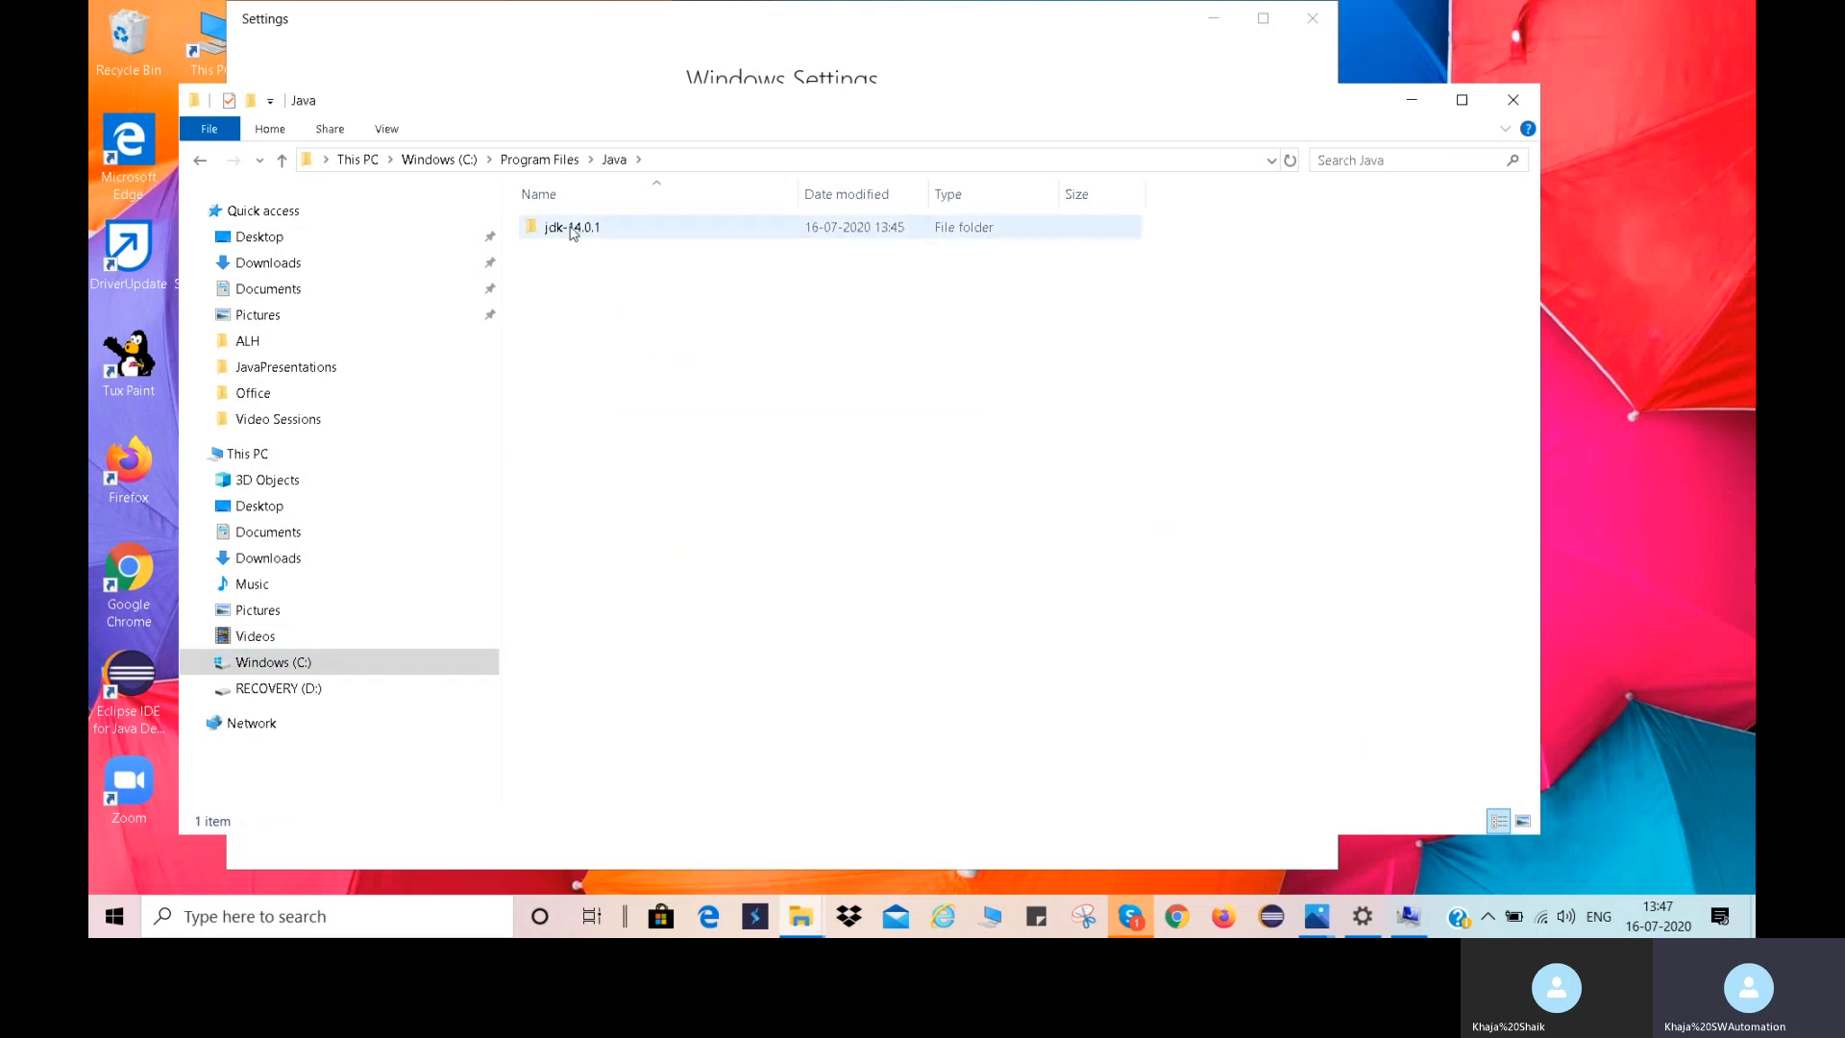
double_click(572, 228)
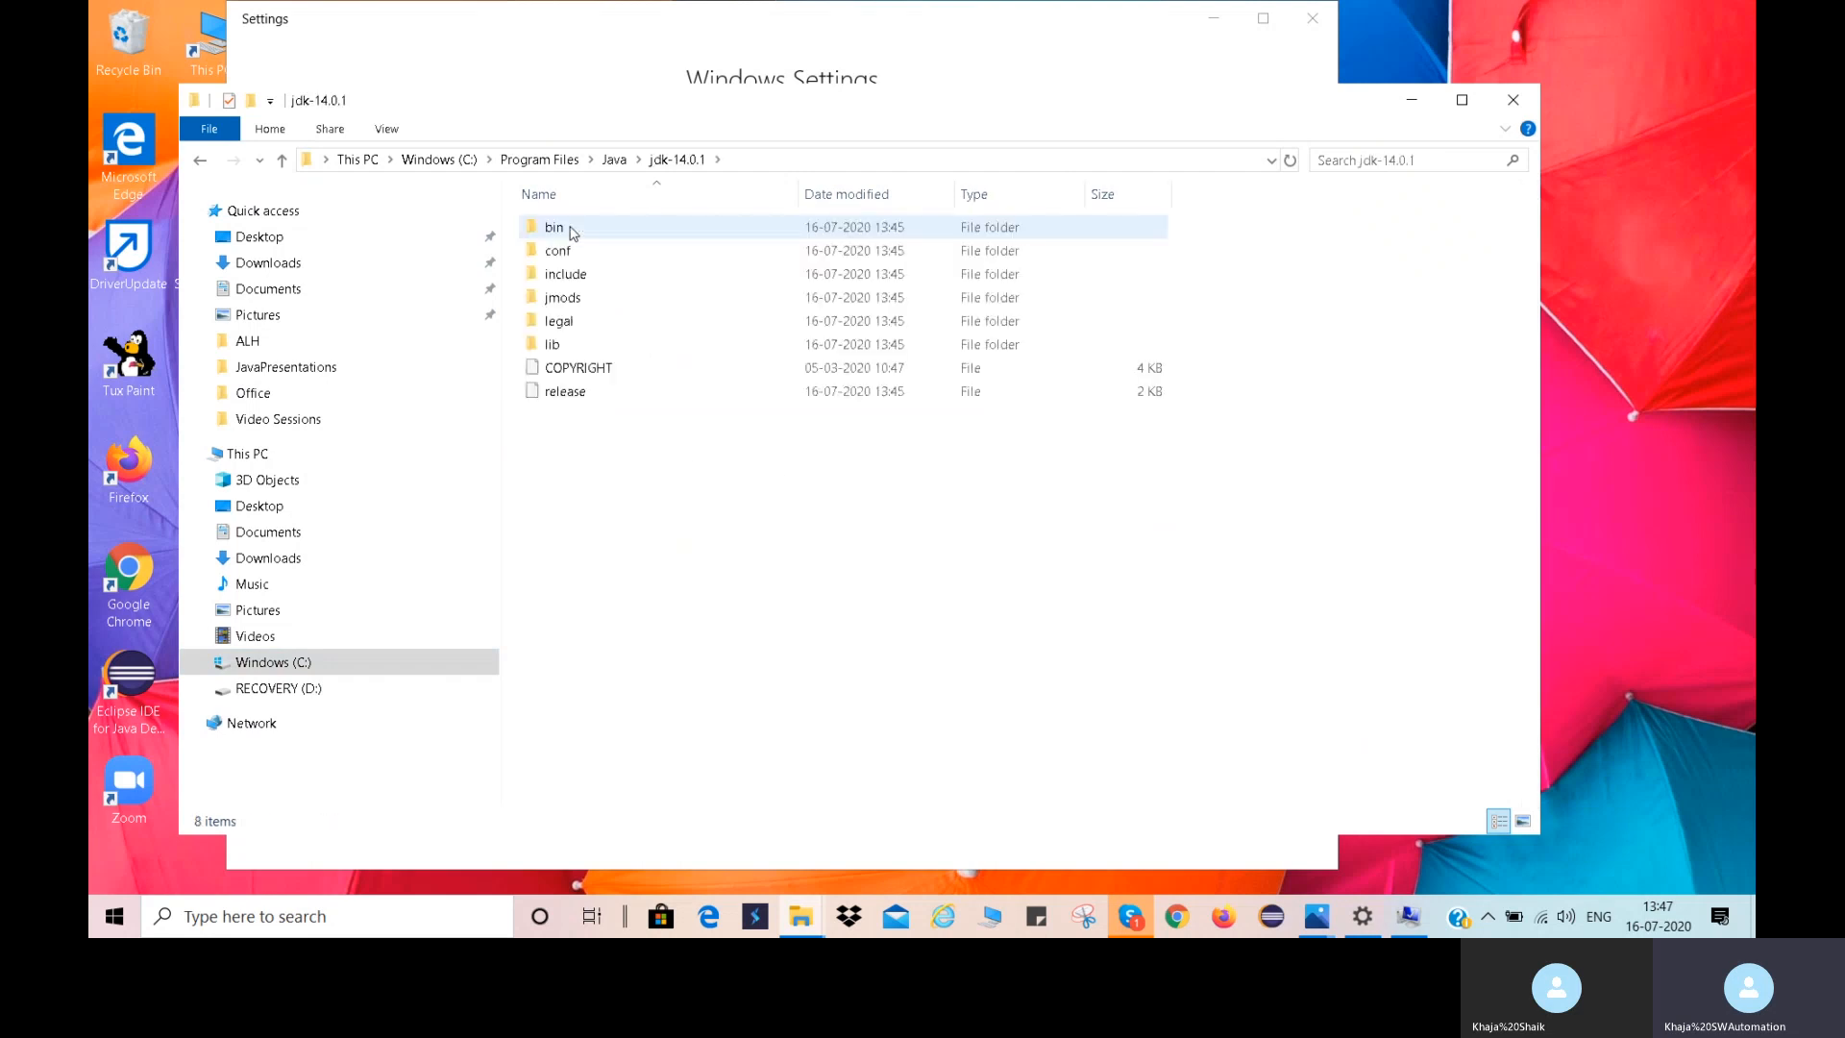
double_click(556, 227)
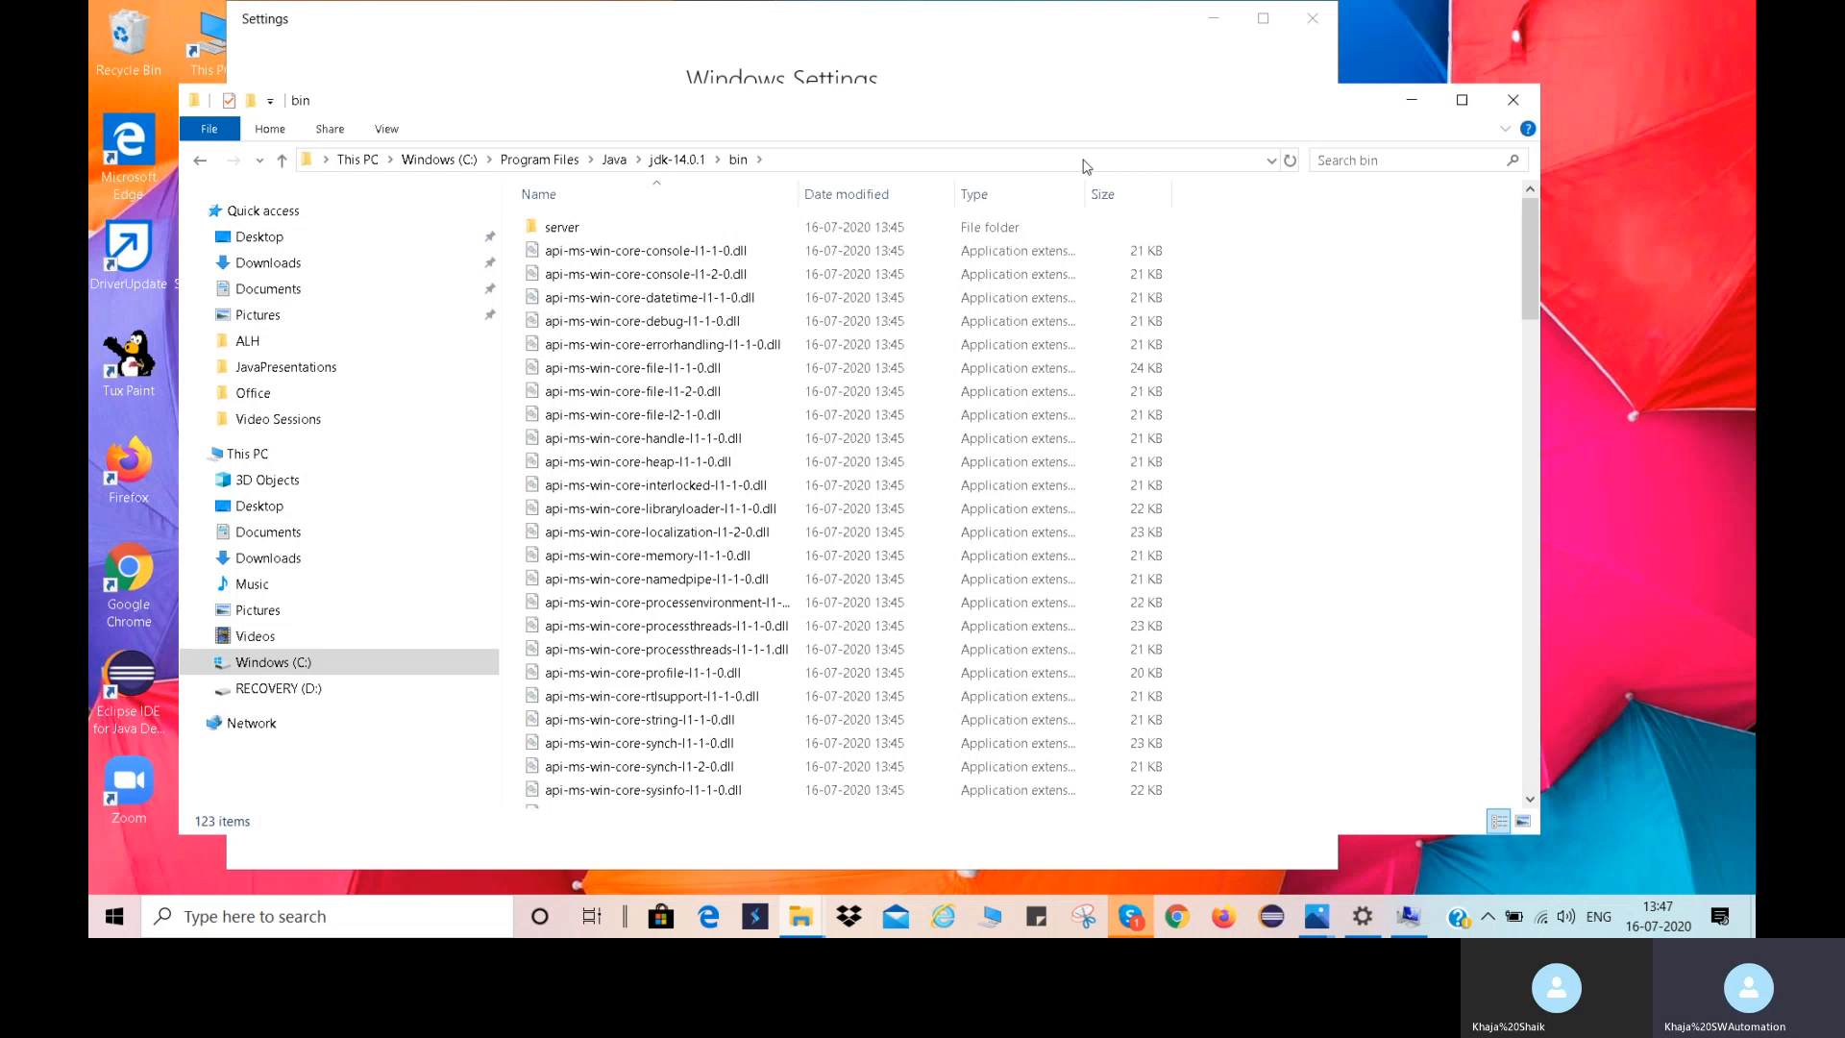
left_click(1085, 160)
key("ctrl+c")
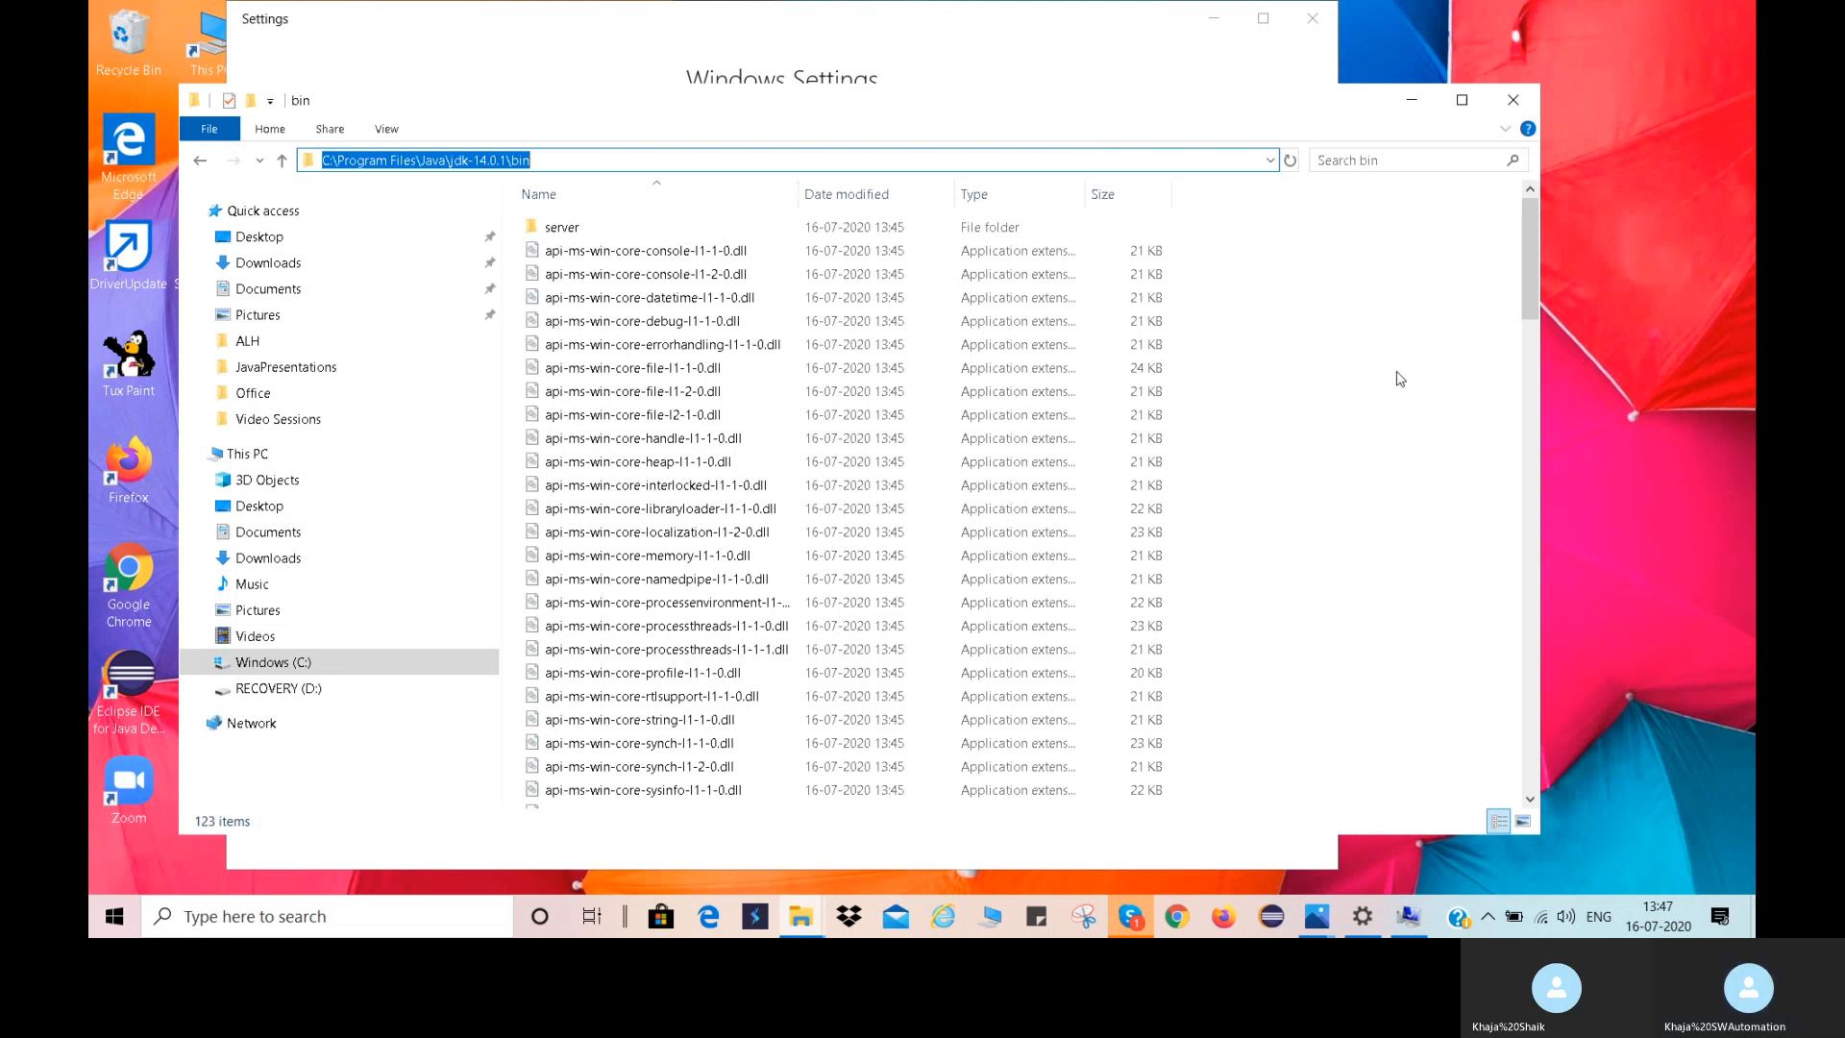
left_click(1398, 377)
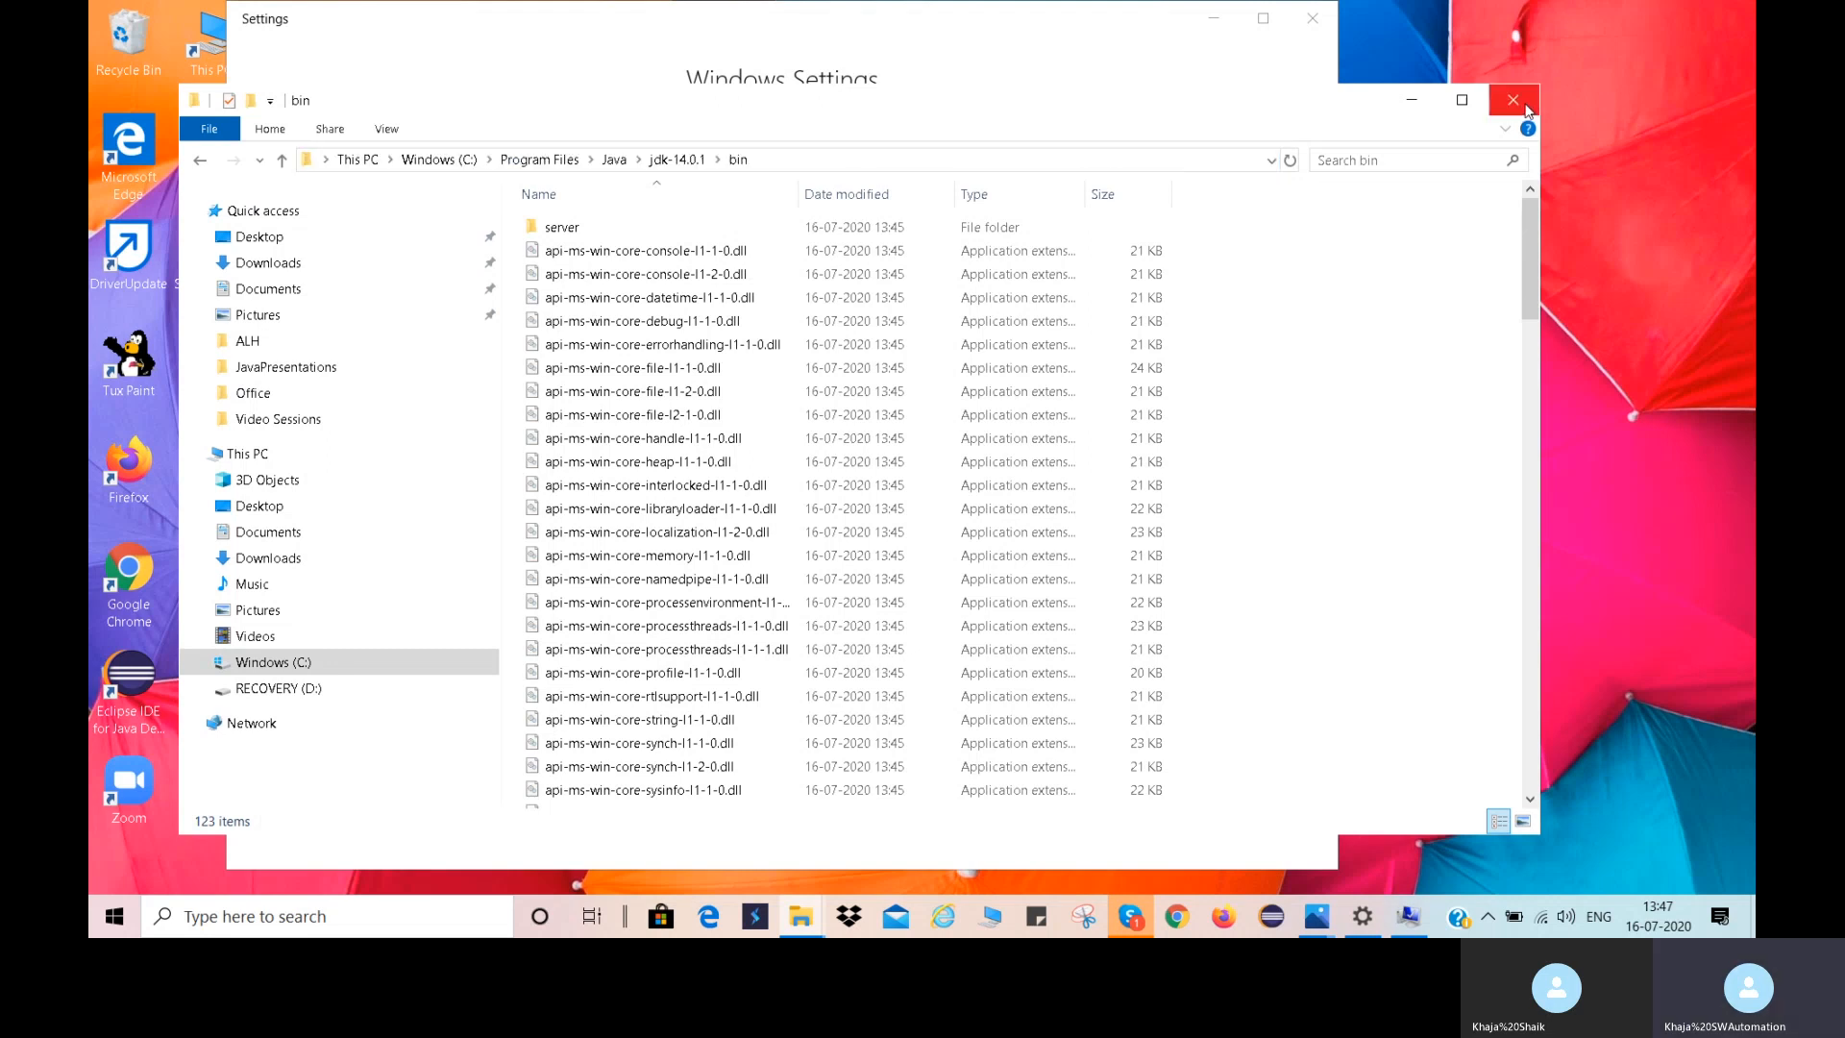
left_click(1528, 112)
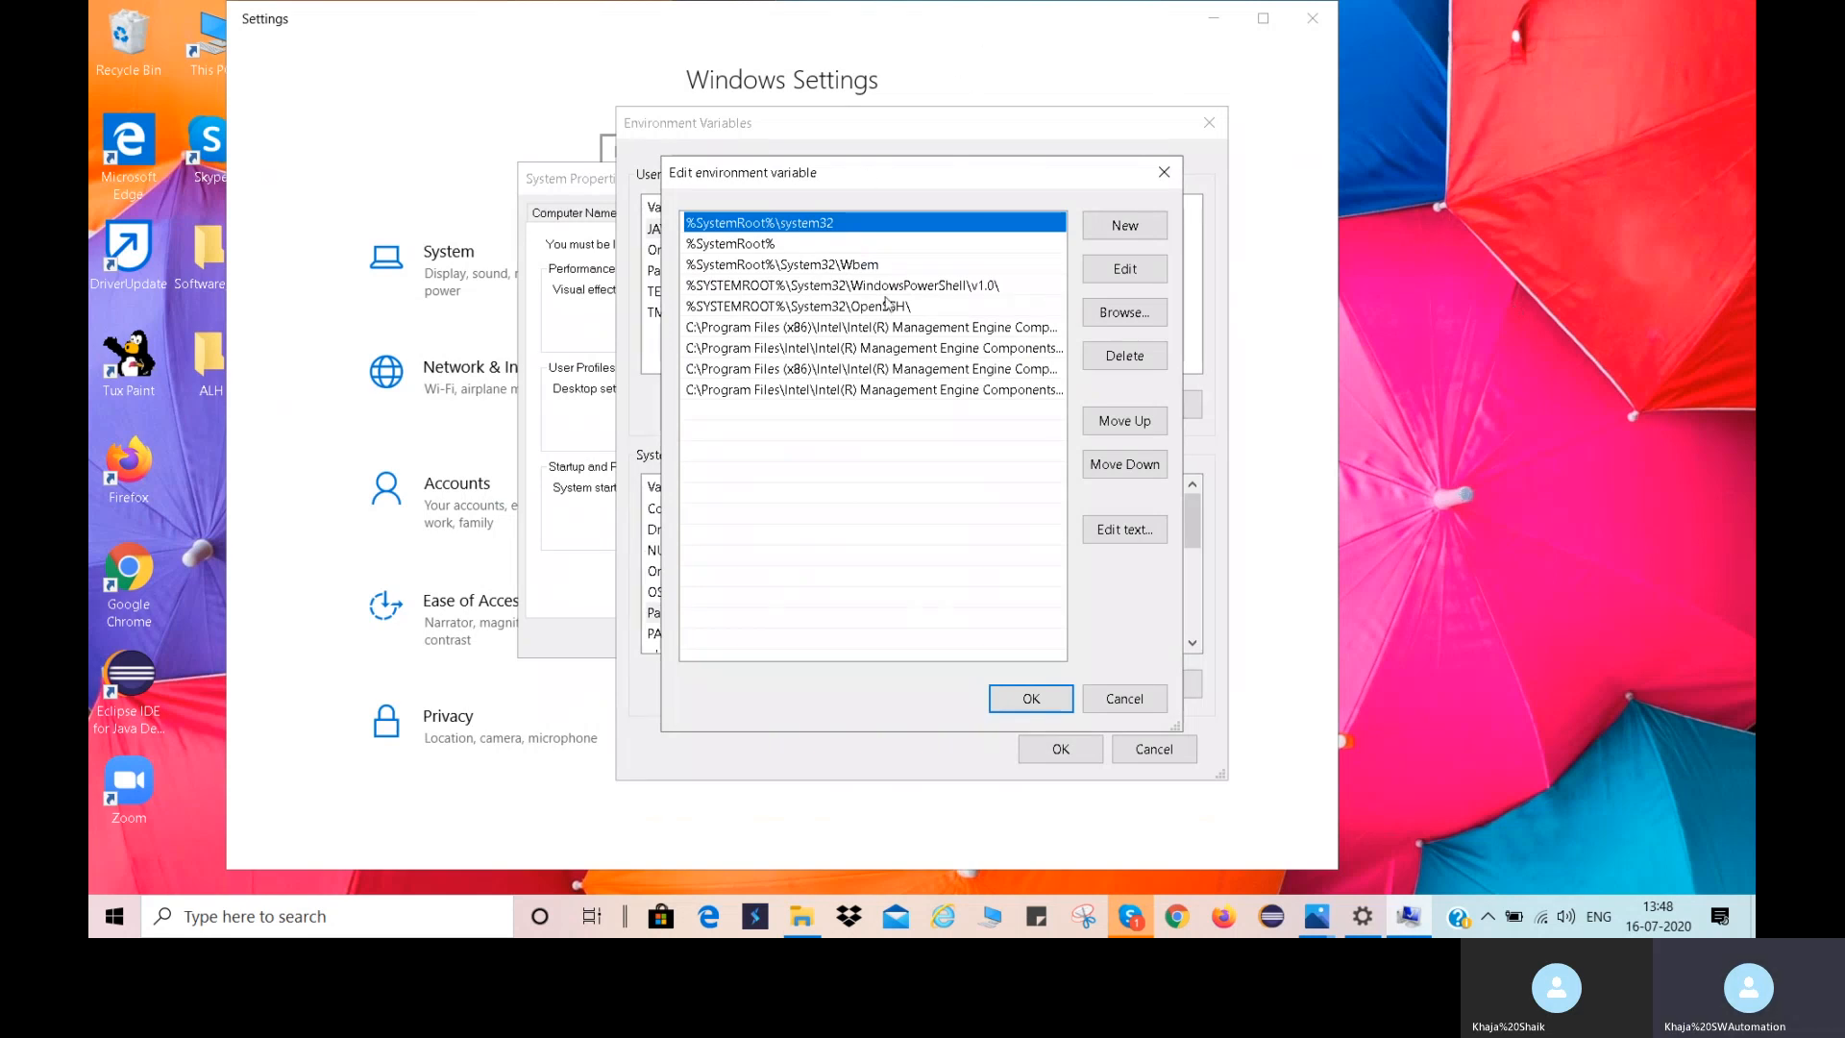
Add C:\Program Files\Java\jdk-14.0.1\bin as a new system Path entry, confirm all open dialogs and close Settings.
left_click(1096, 235)
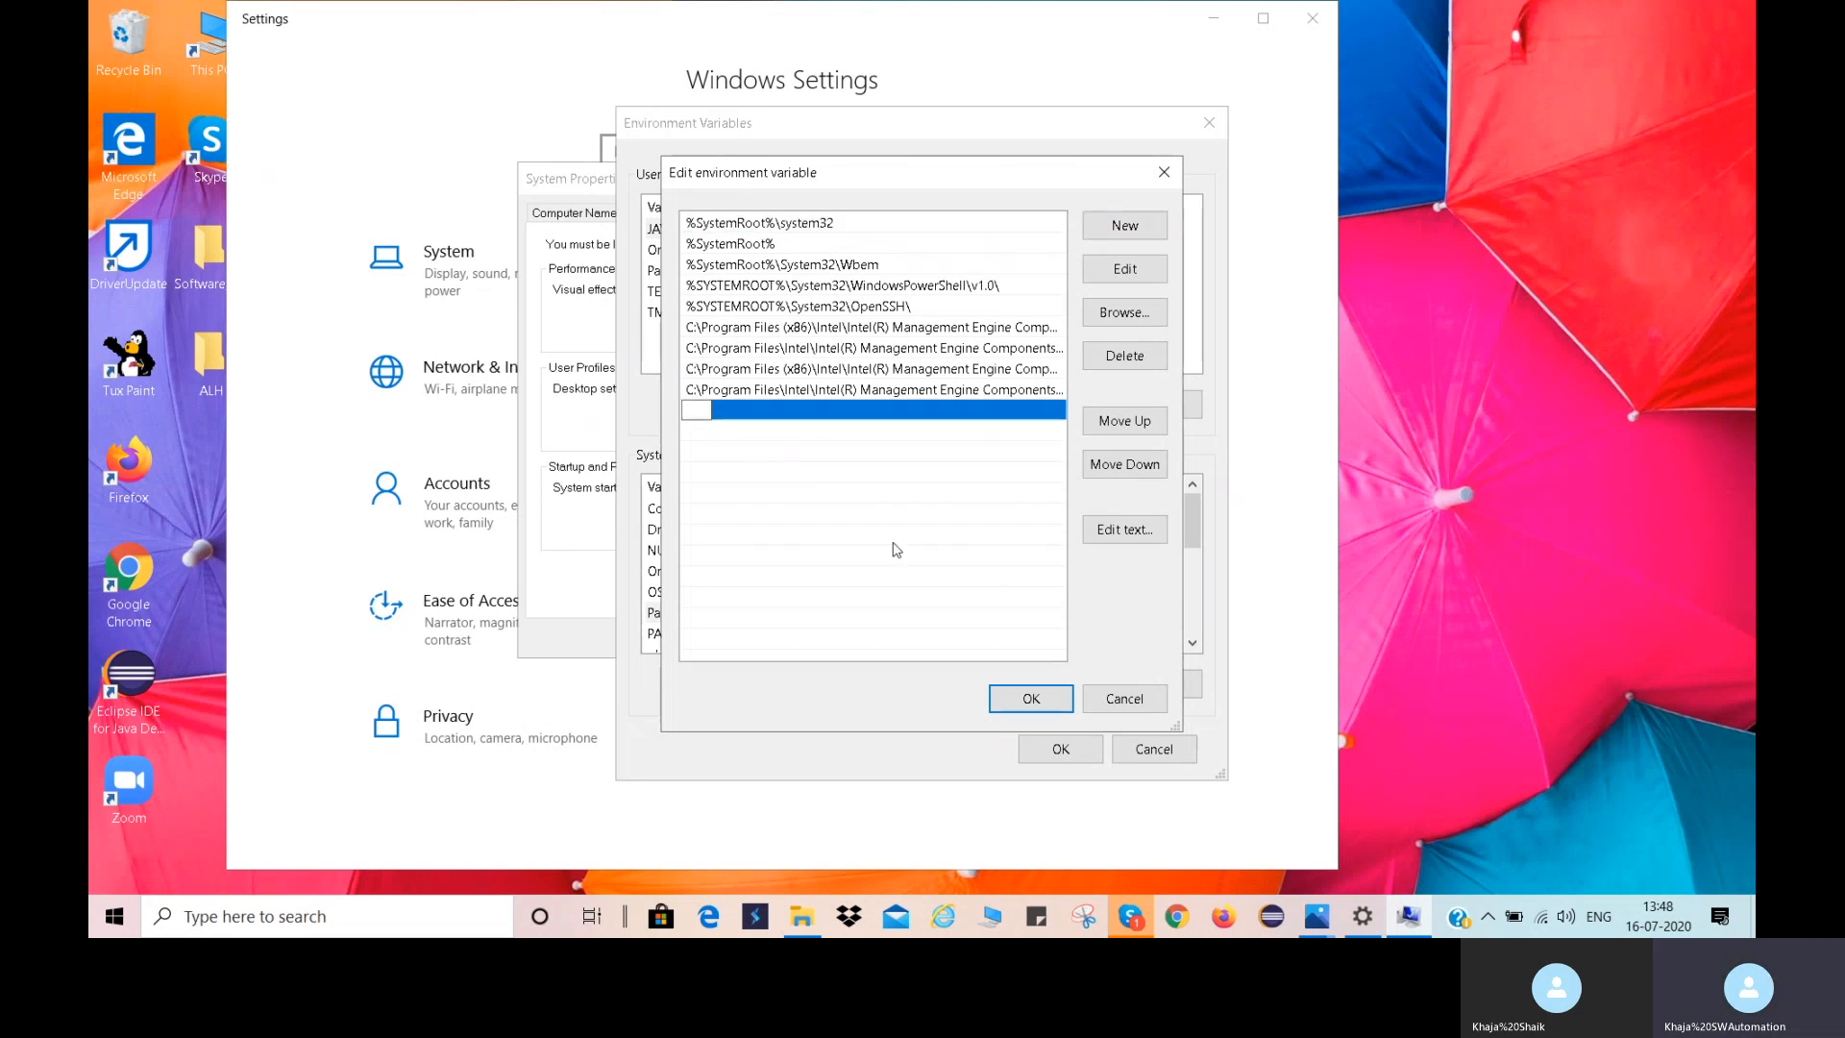
key("ctrl+v")
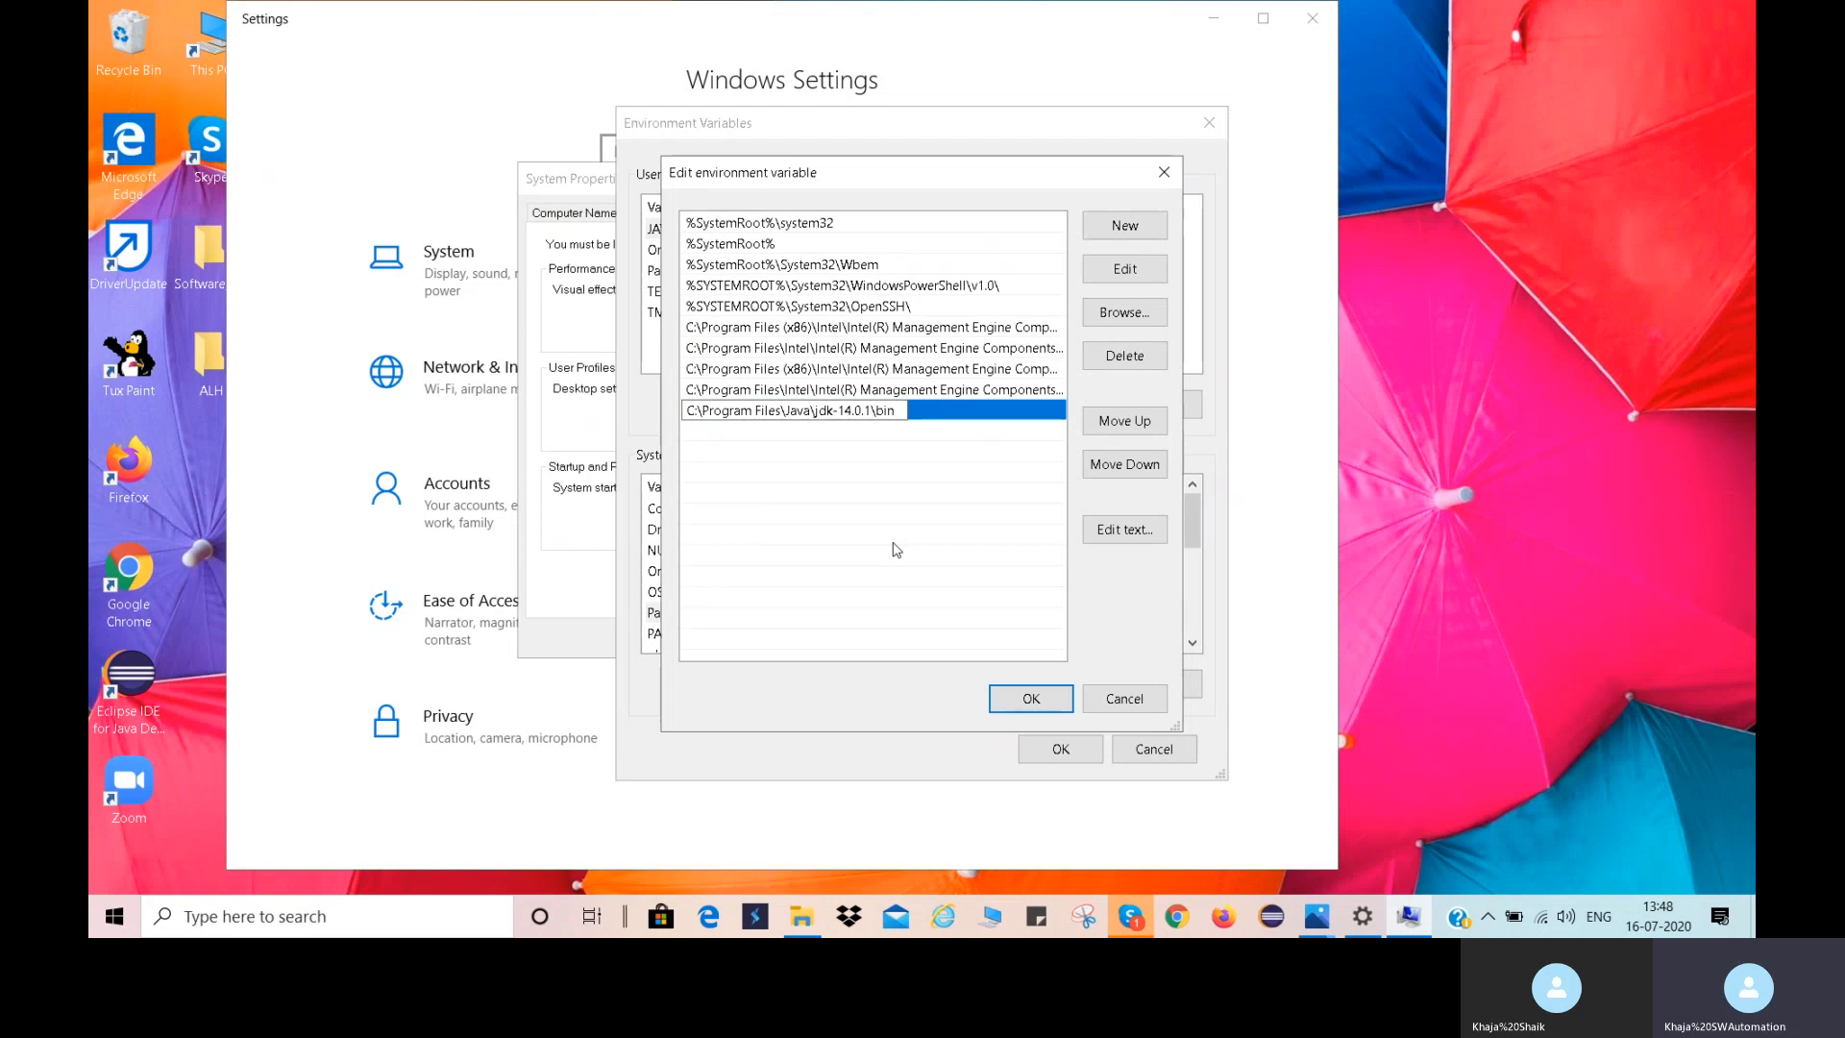
left_click(1030, 701)
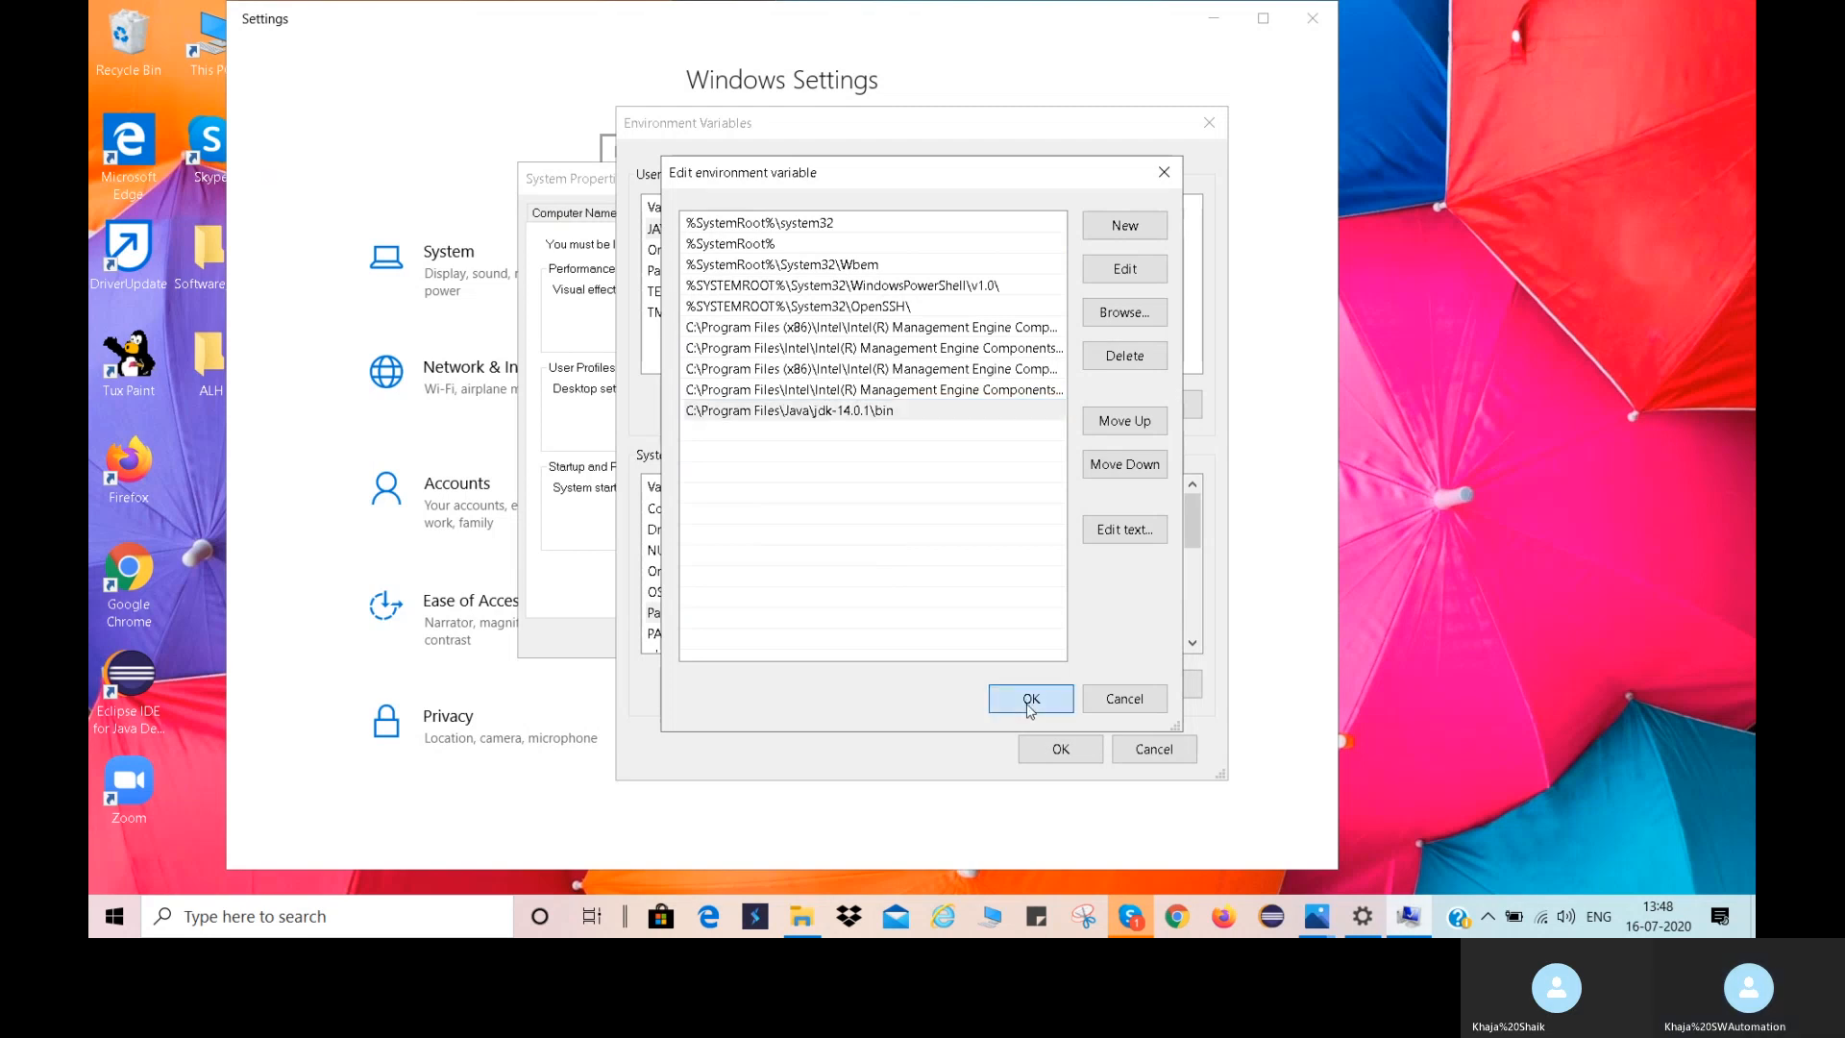
left_click(1065, 749)
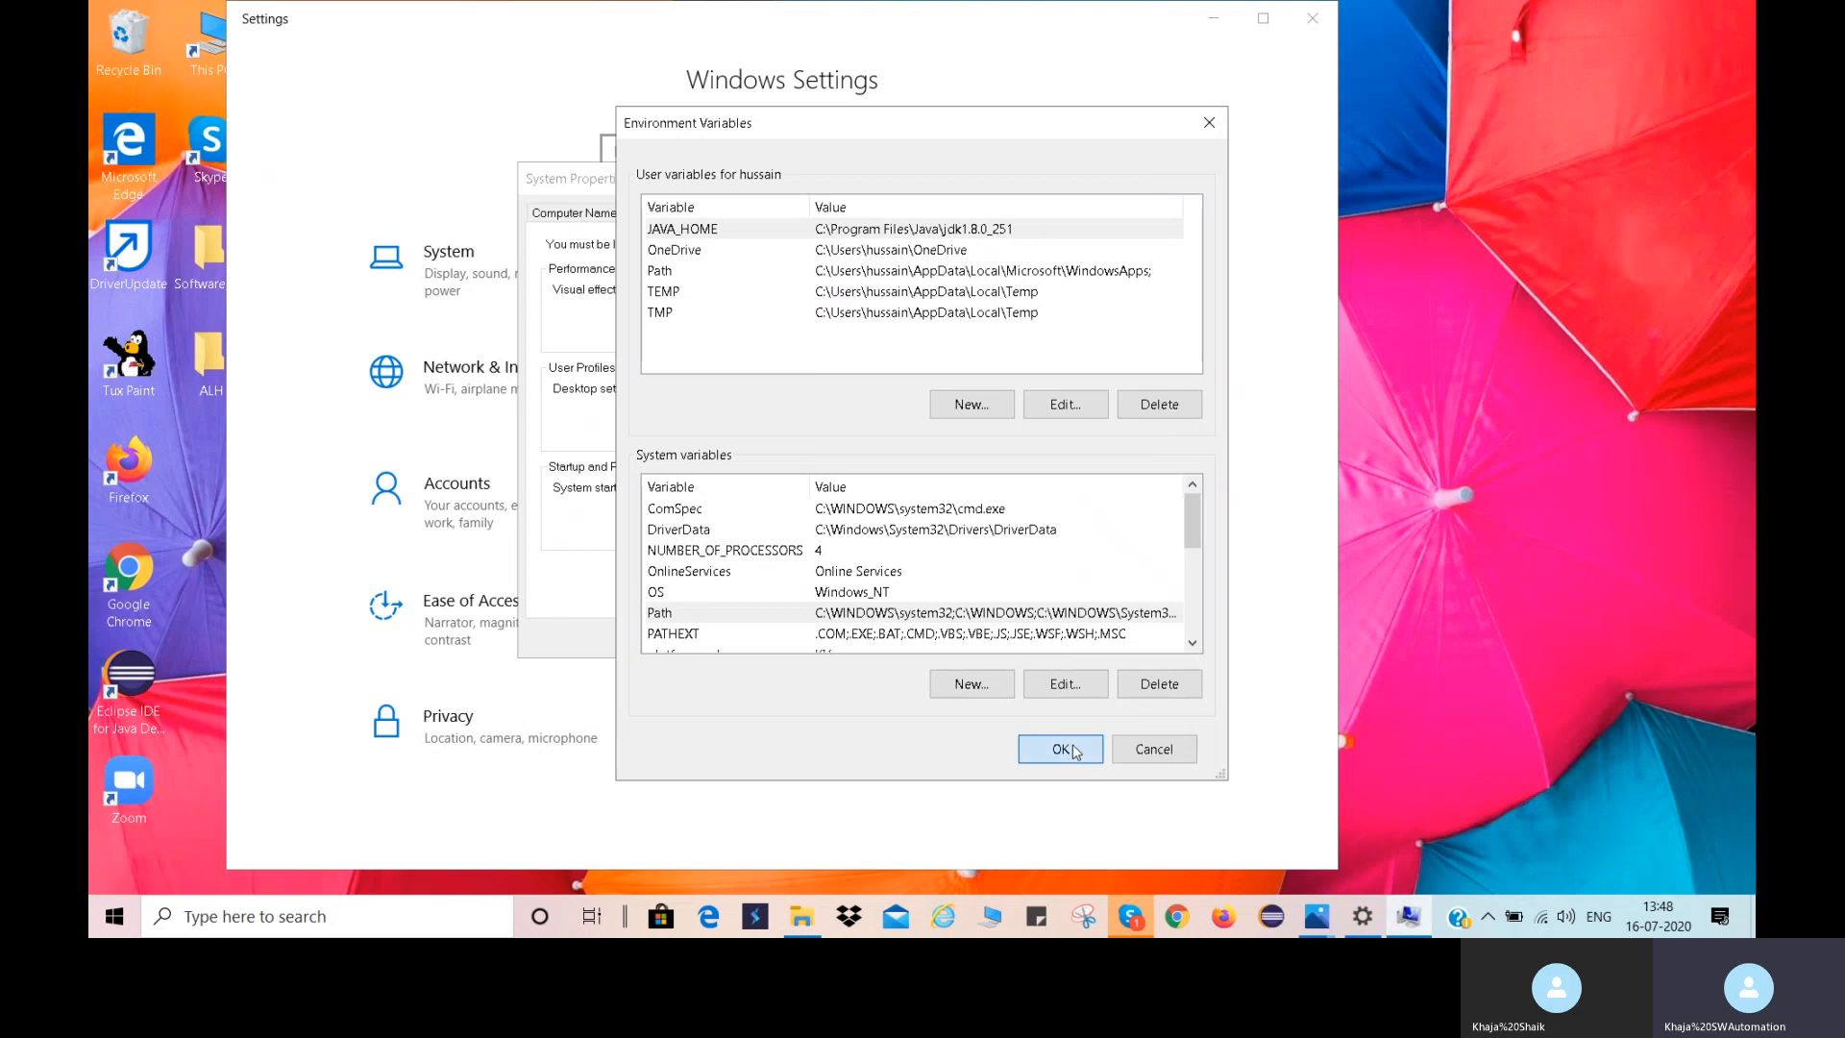
left_click(746, 643)
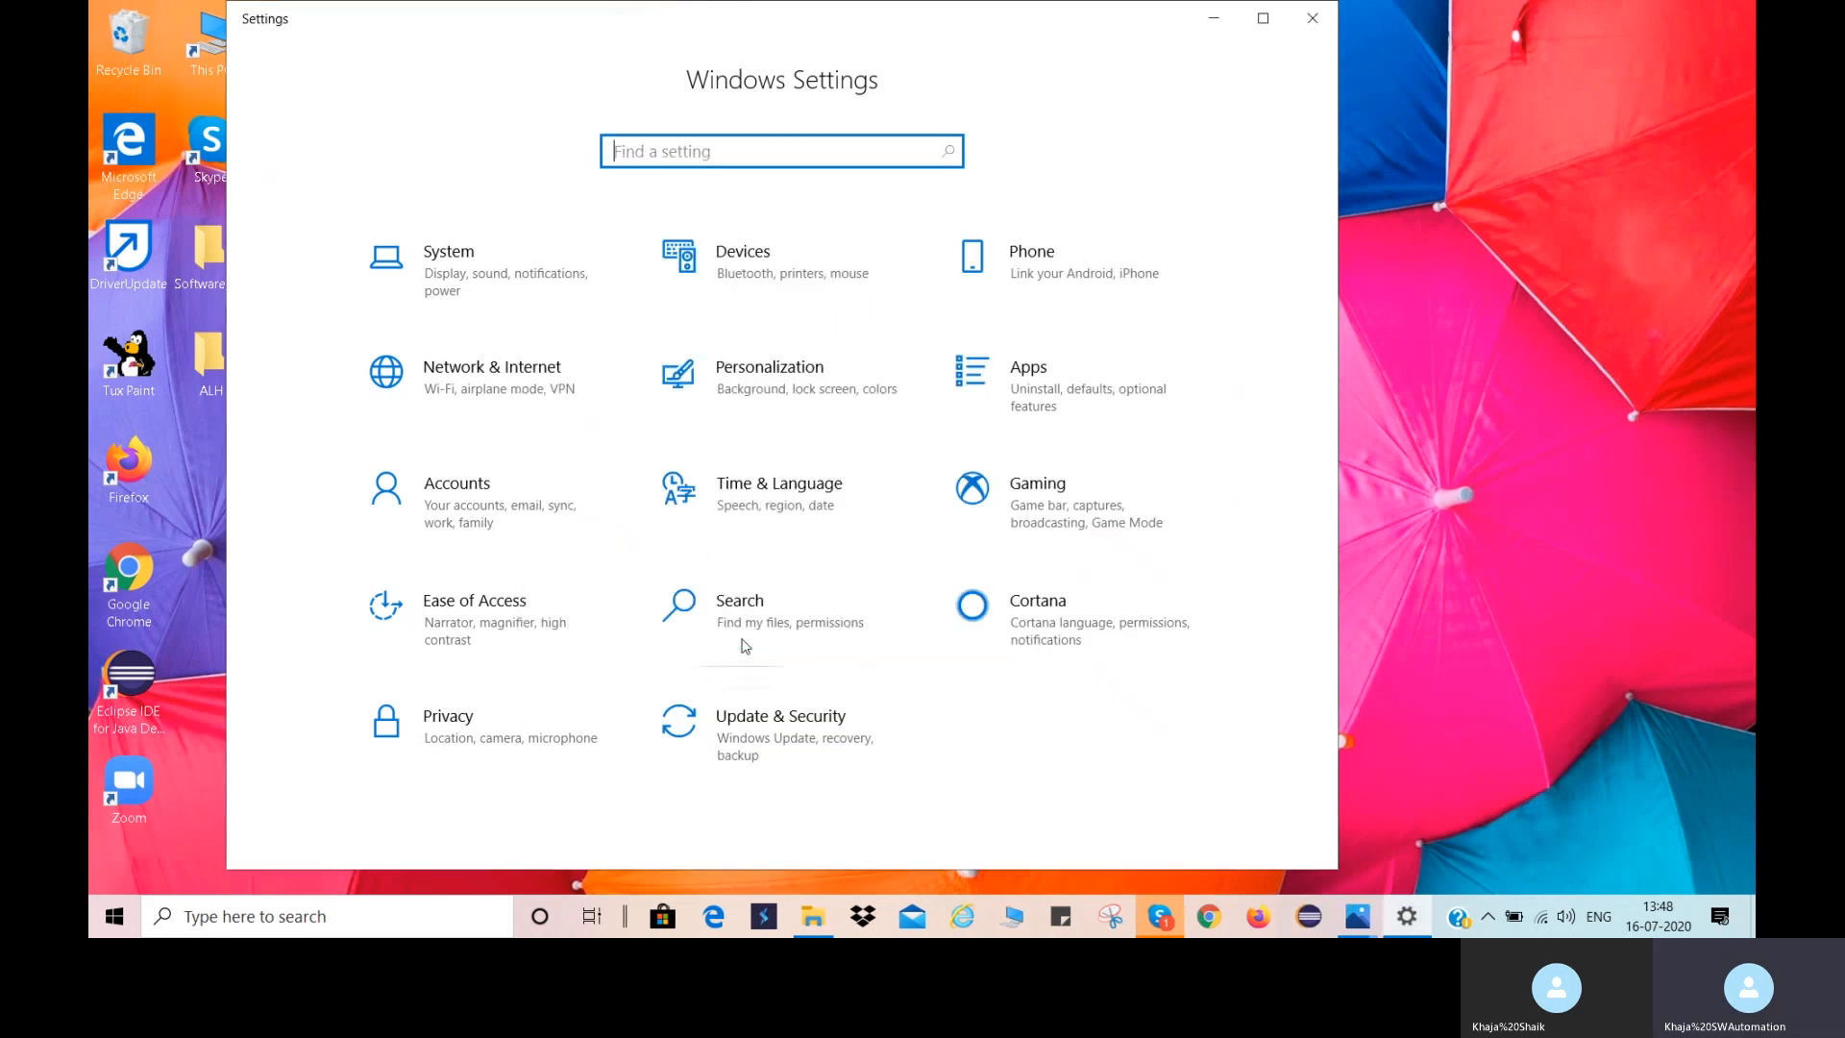
left_click(1315, 18)
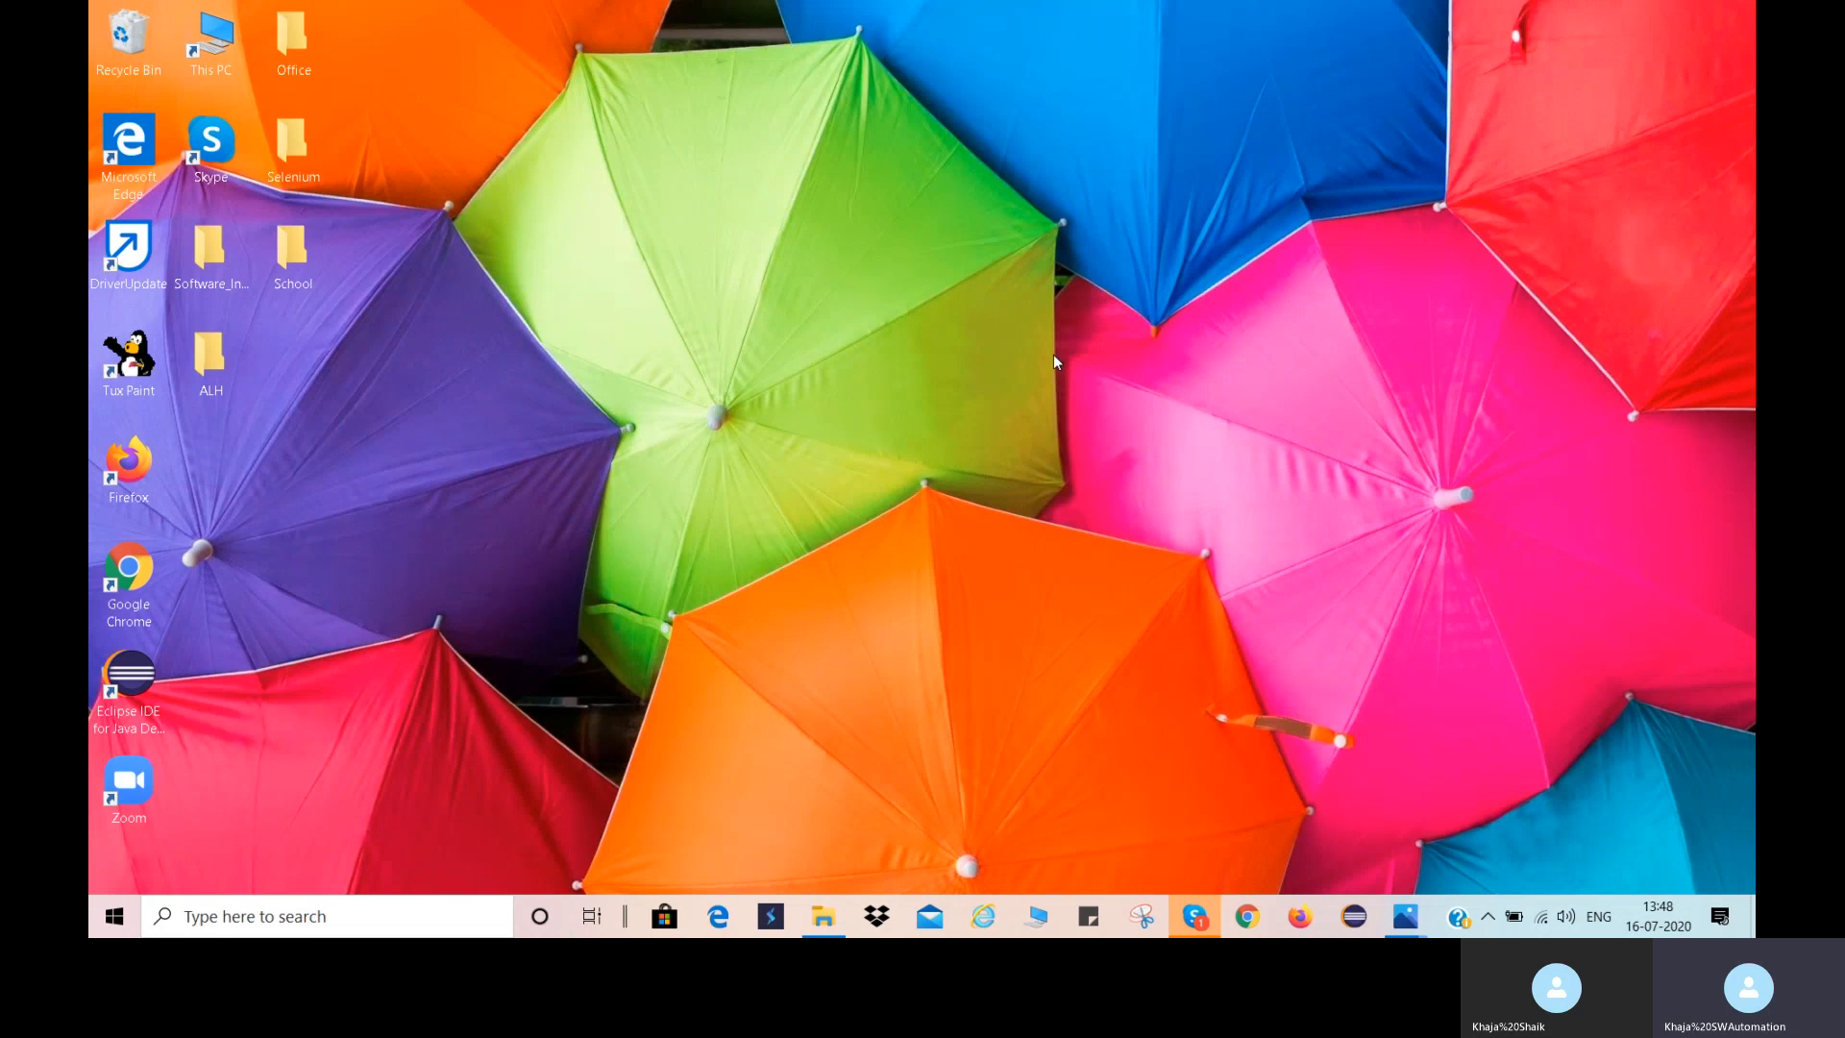
Open Command Prompt, check the installed Java compiler version with "javac -version" and minimize the window.
left_click(368, 914)
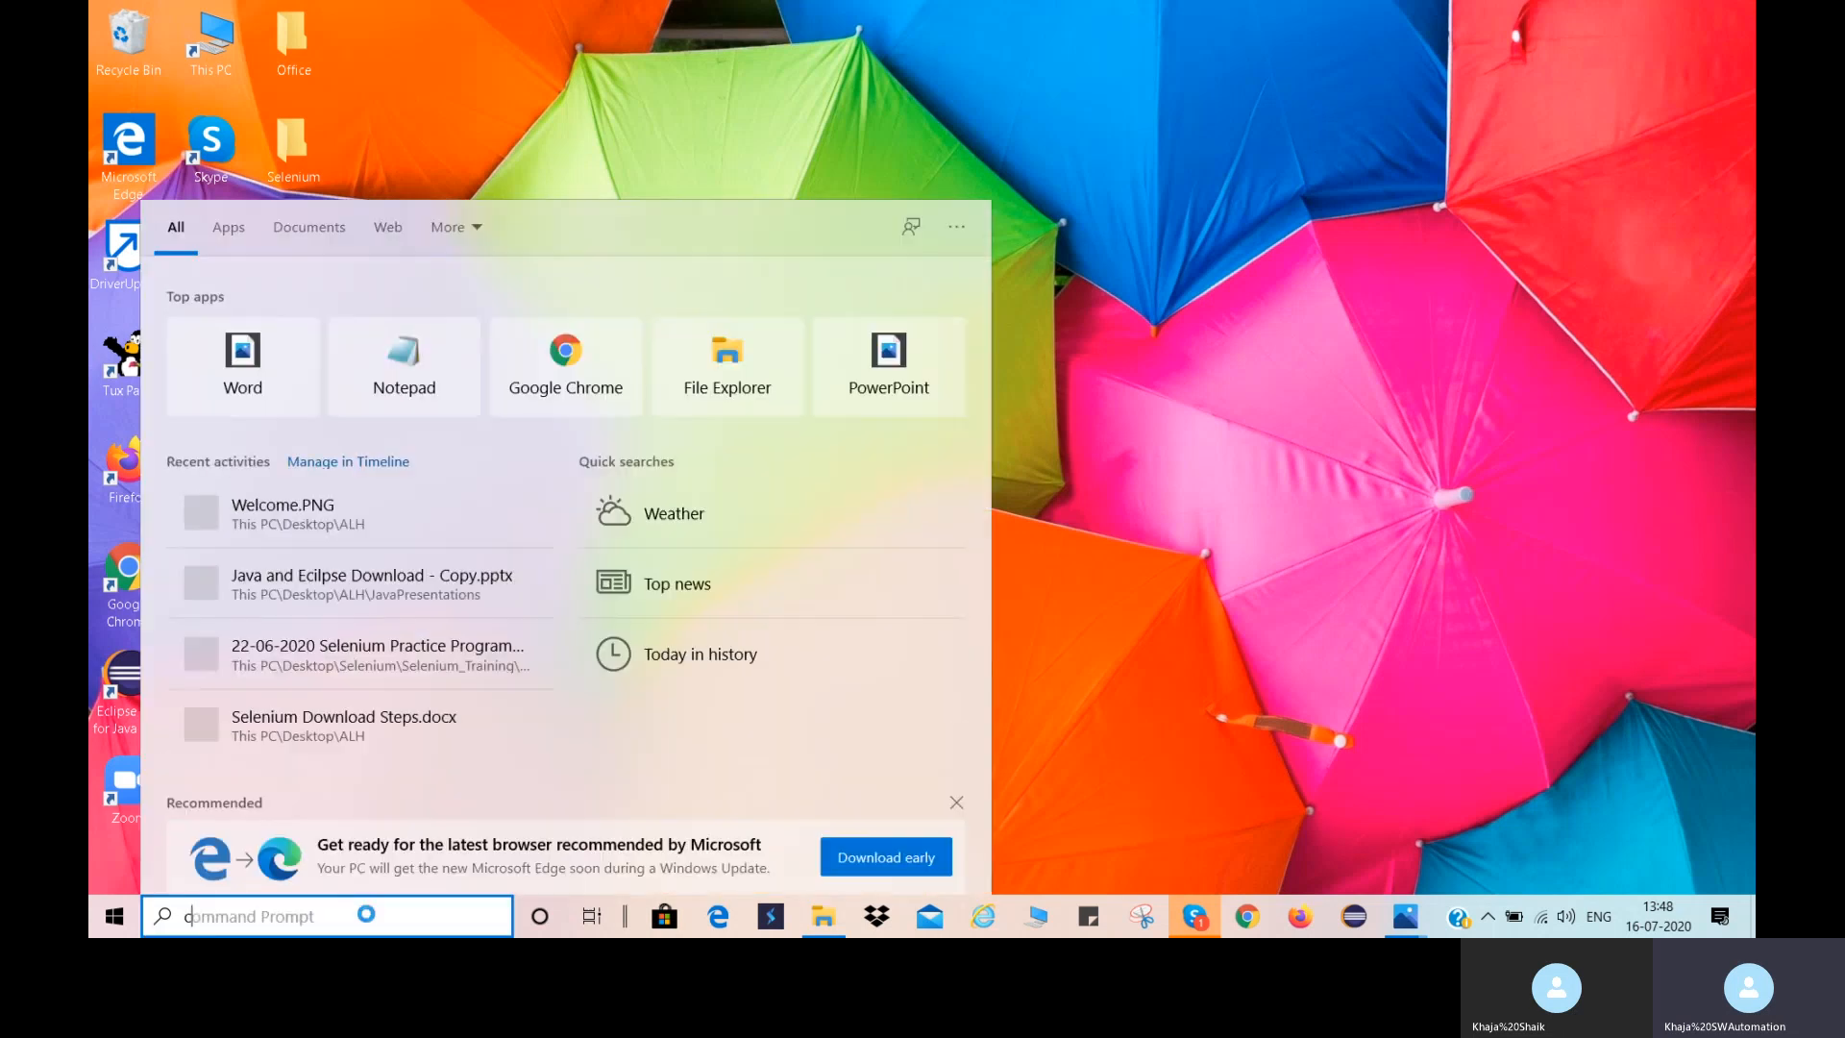
type("commnad")
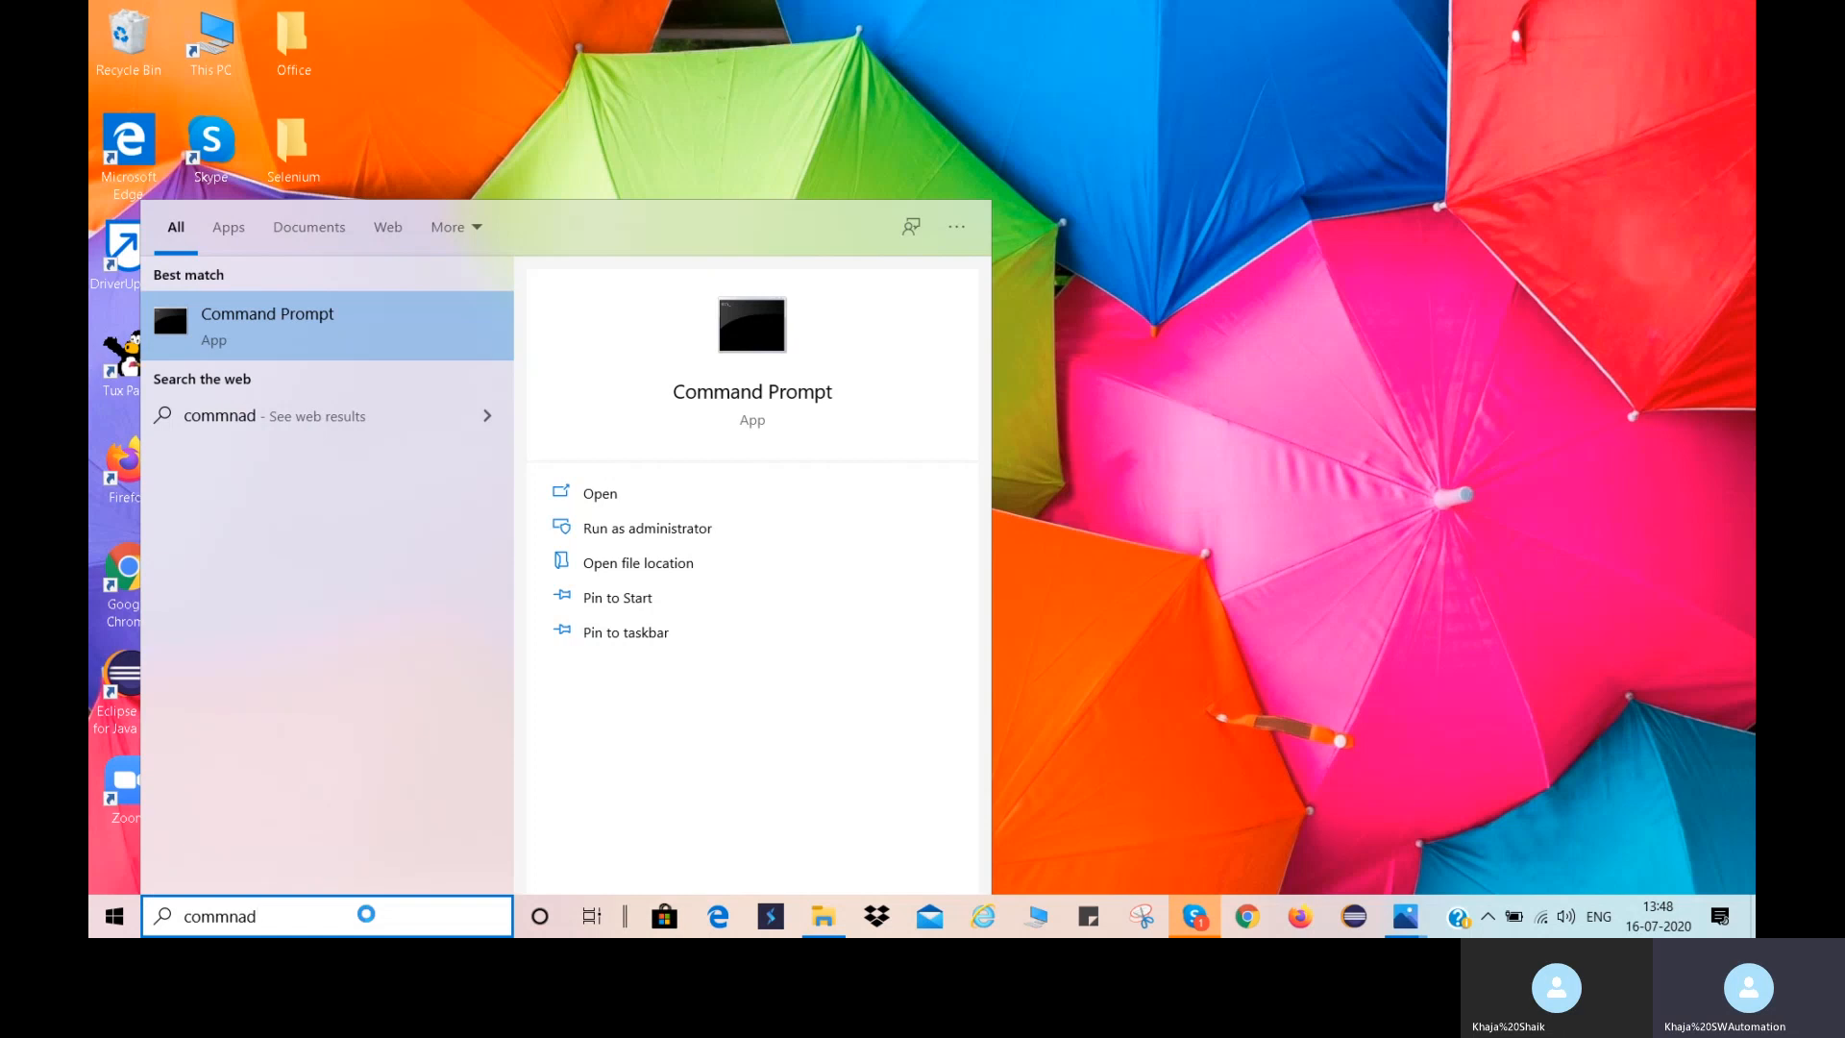
key("Return")
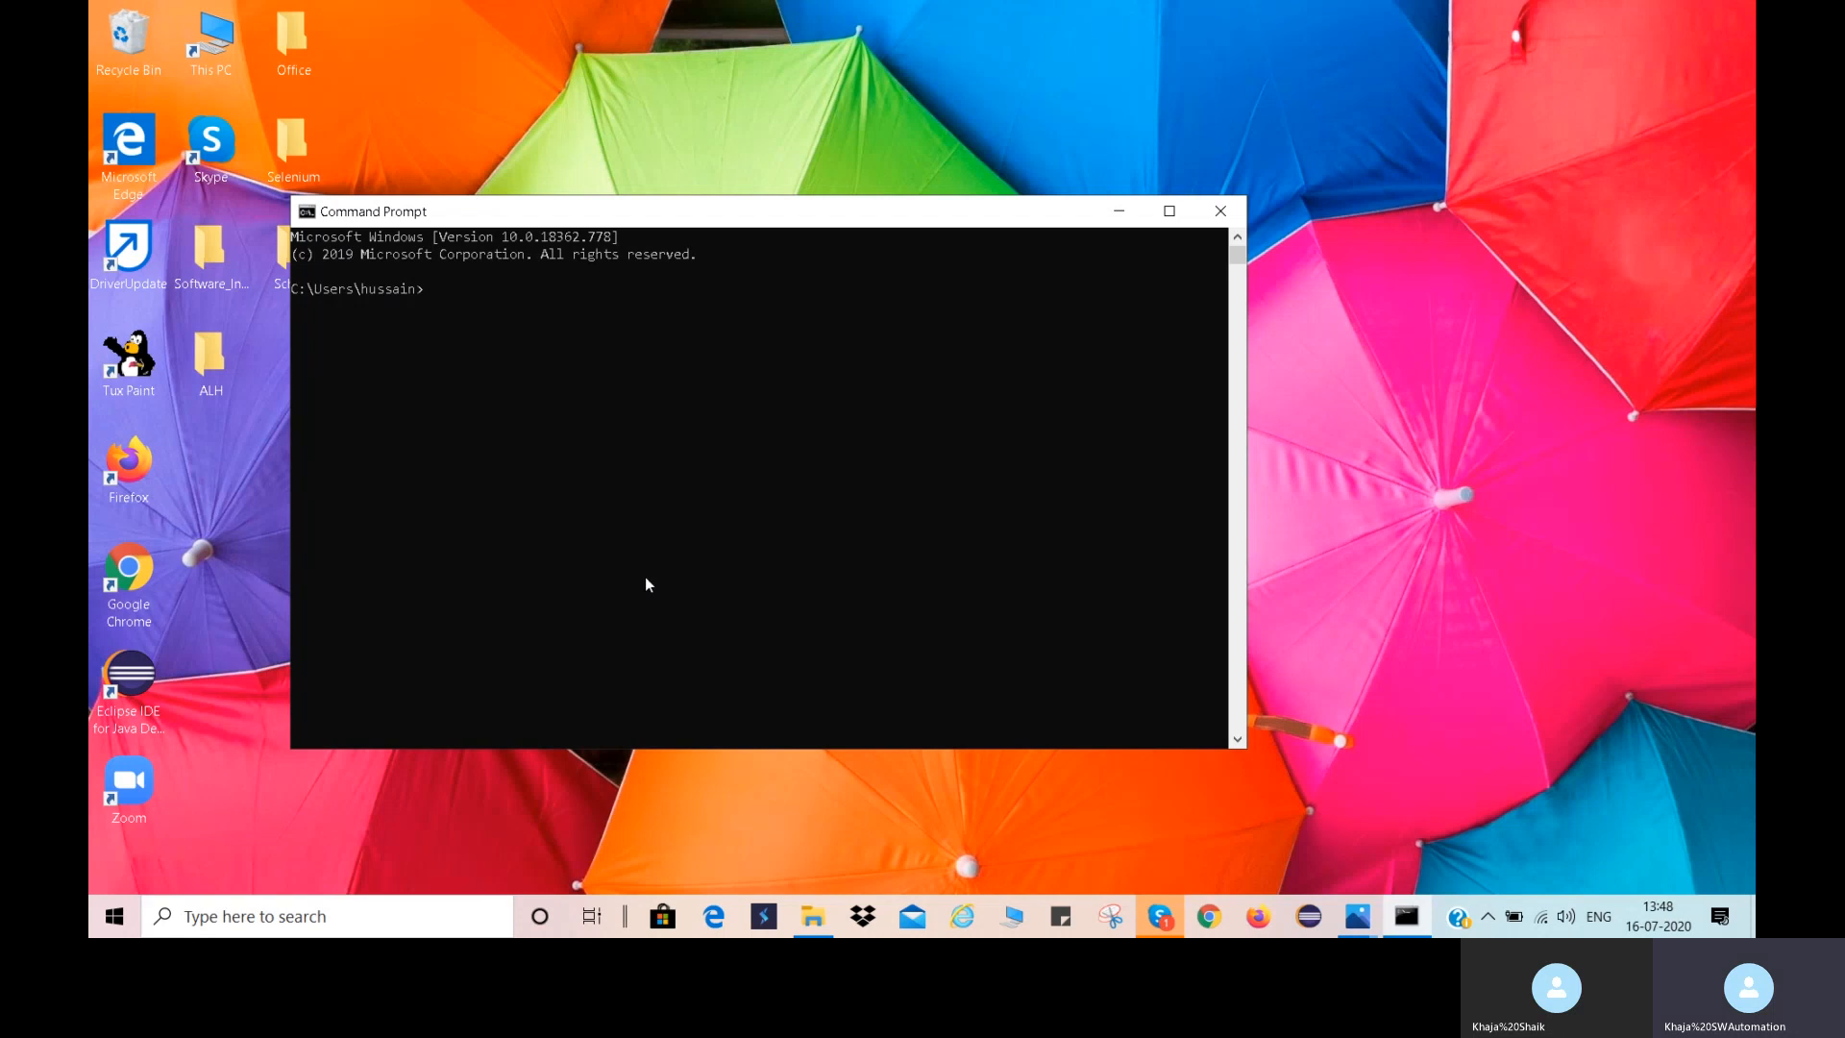
type("javac -version")
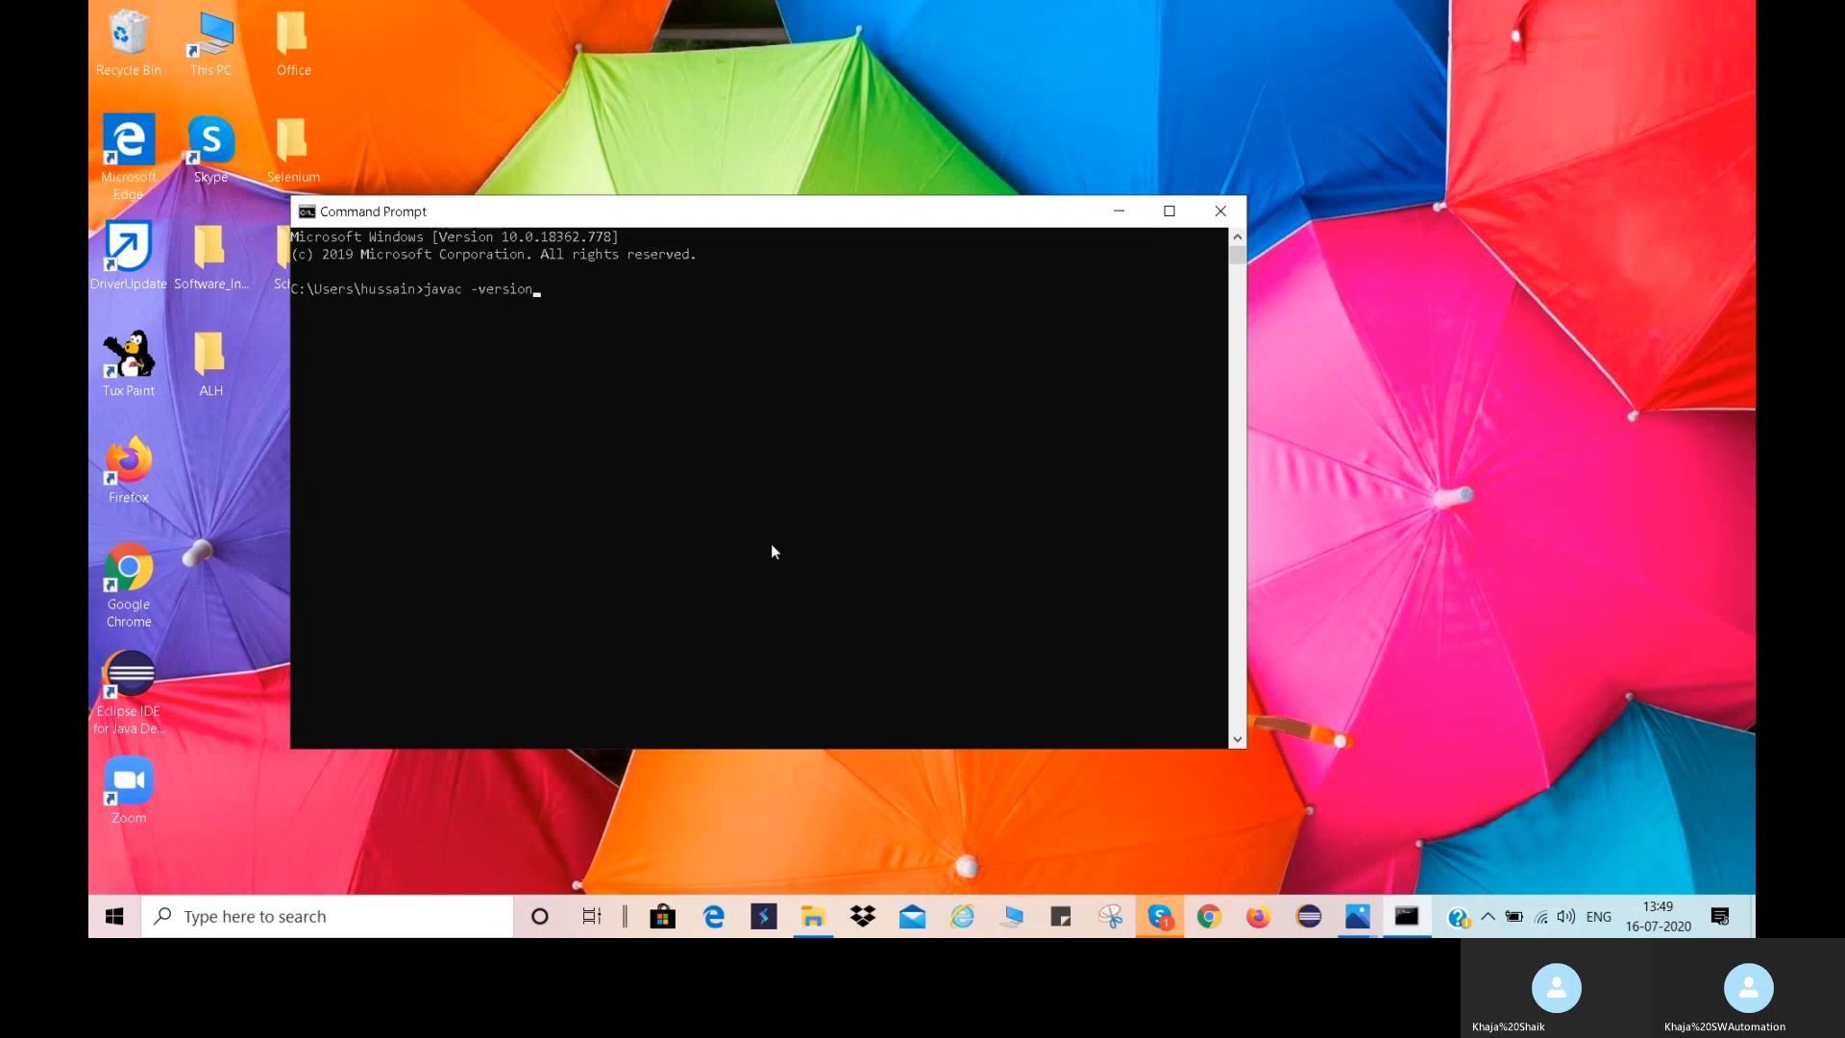
key("Return")
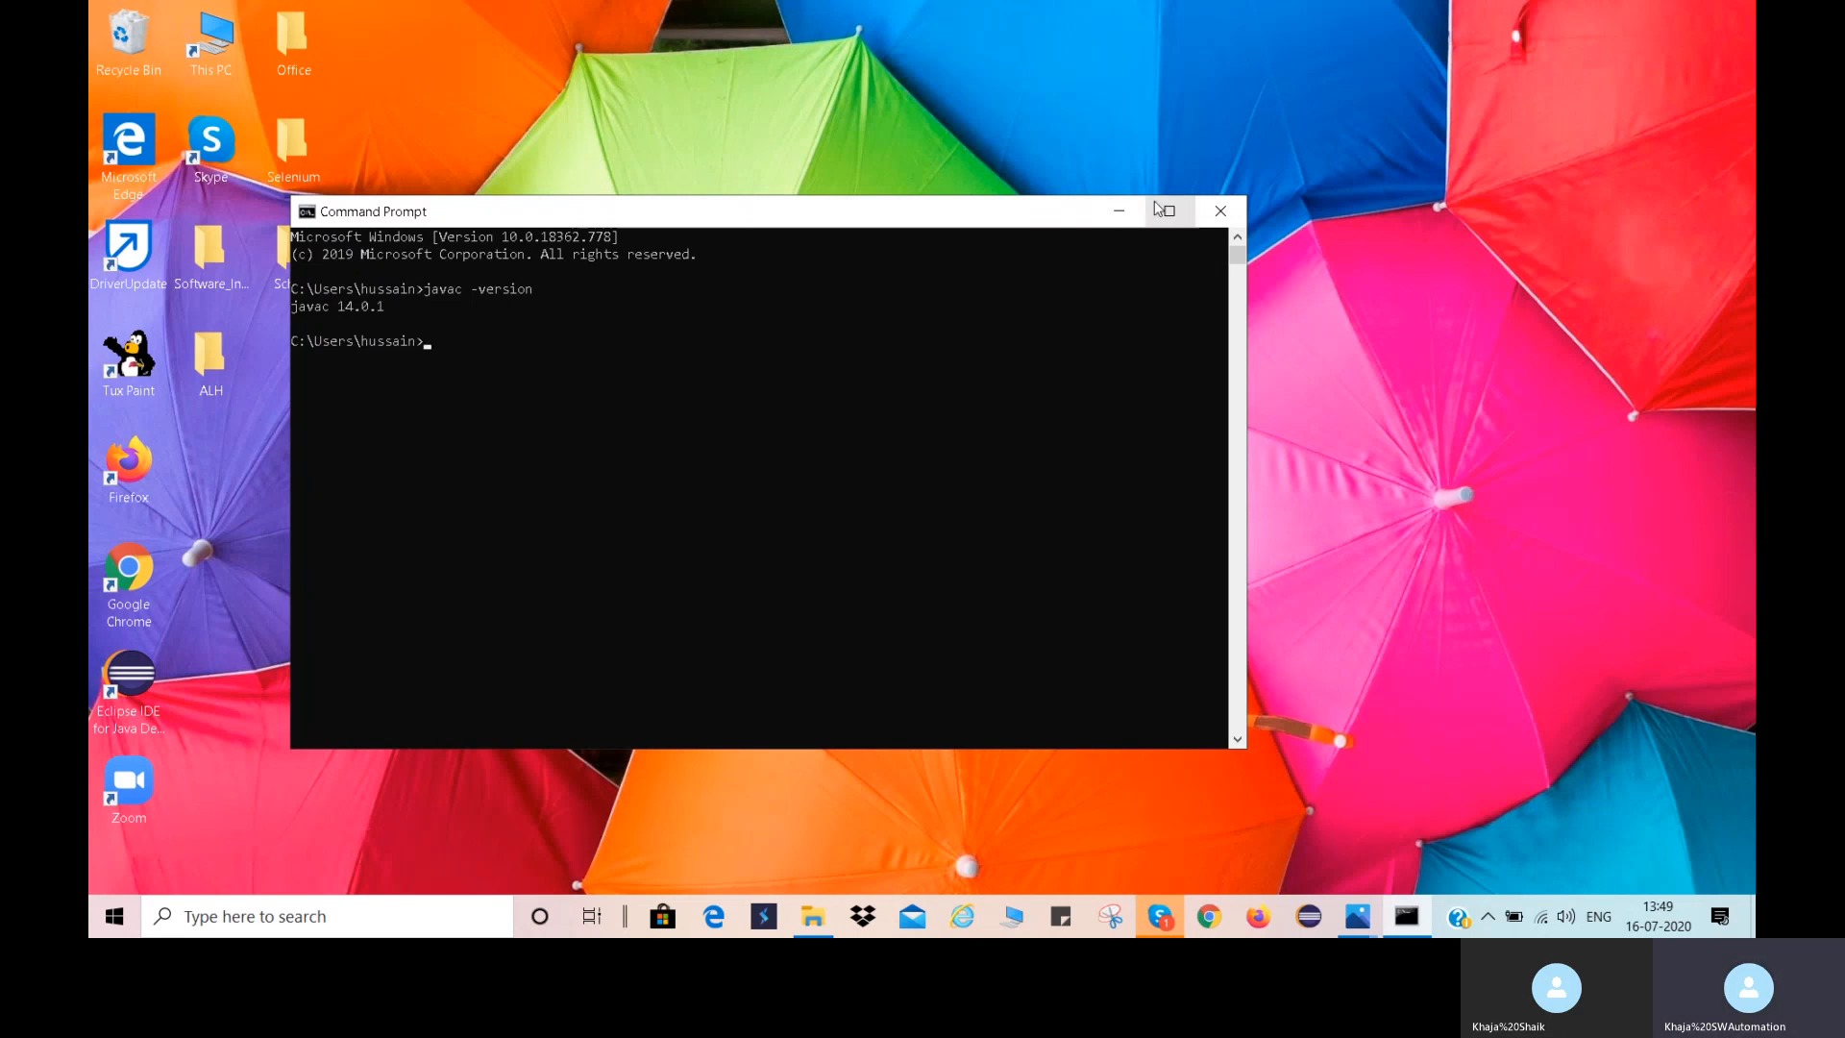
left_click(1120, 209)
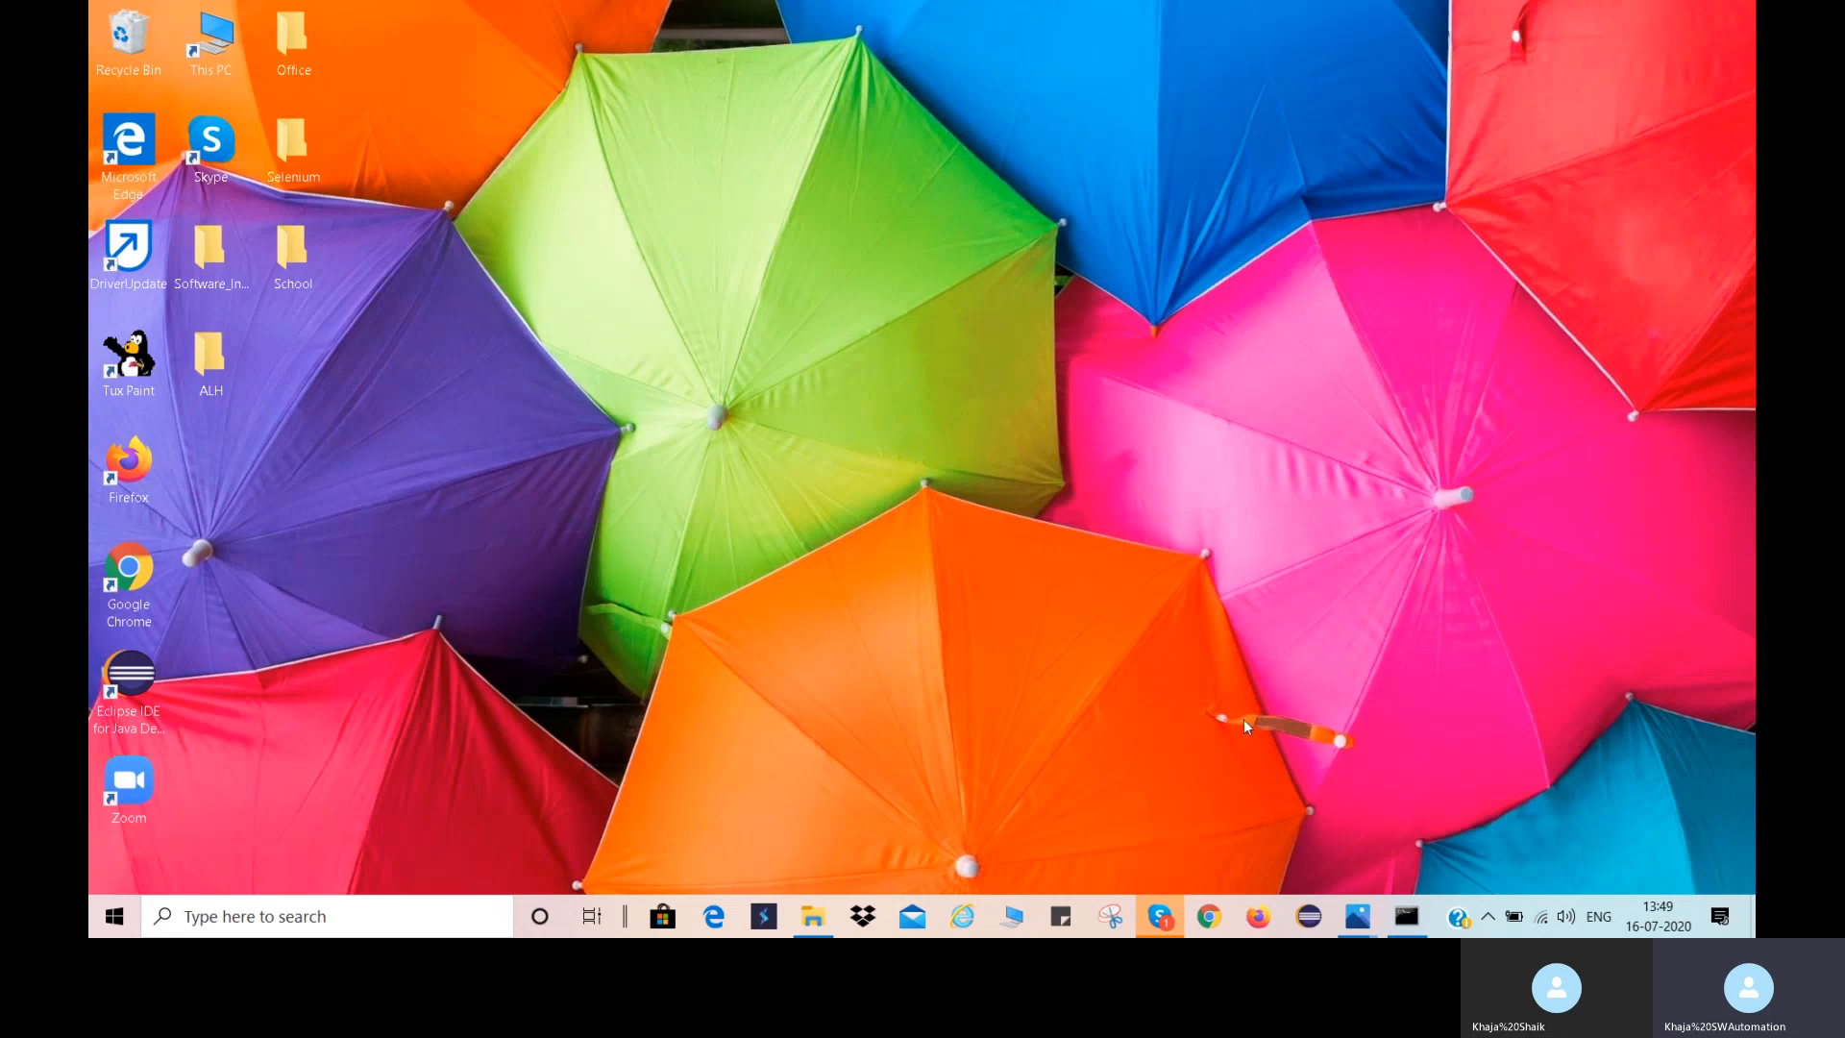
Switch to the Photos window showing the picture Thank you.PNG.
mouse_move(1357, 915)
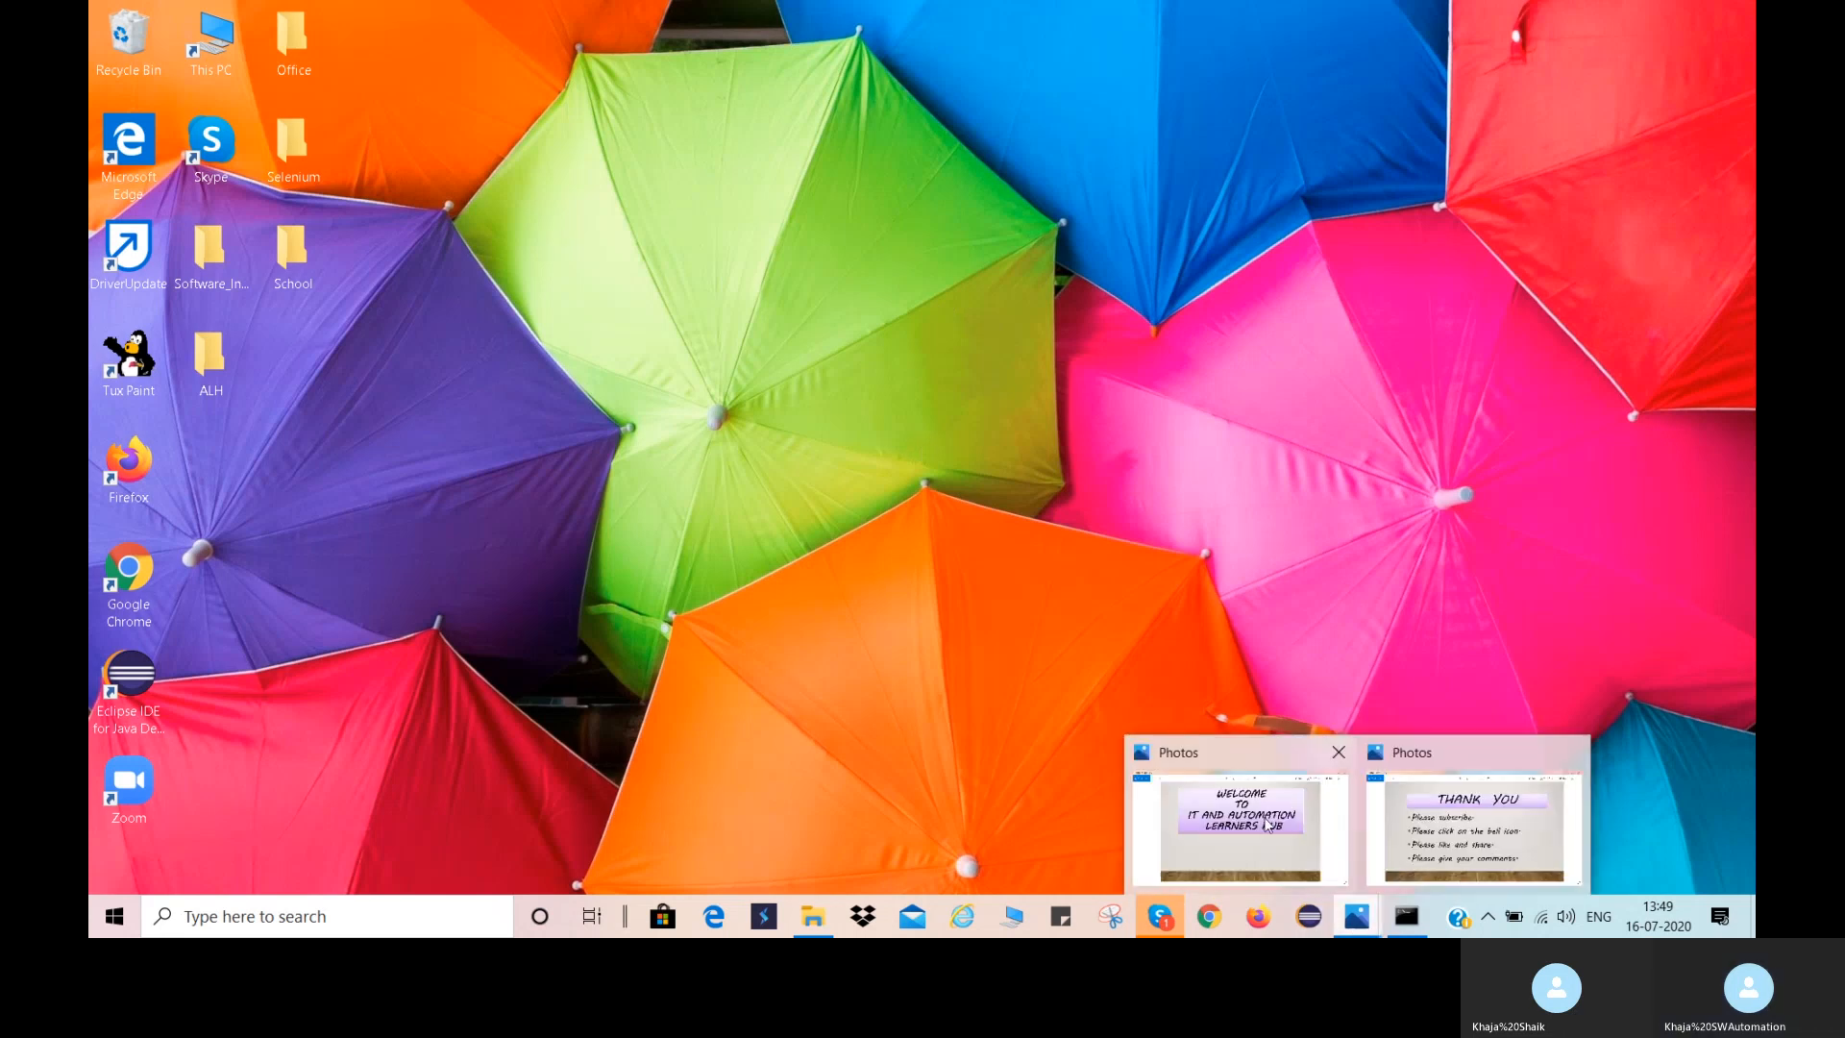
left_click(1461, 815)
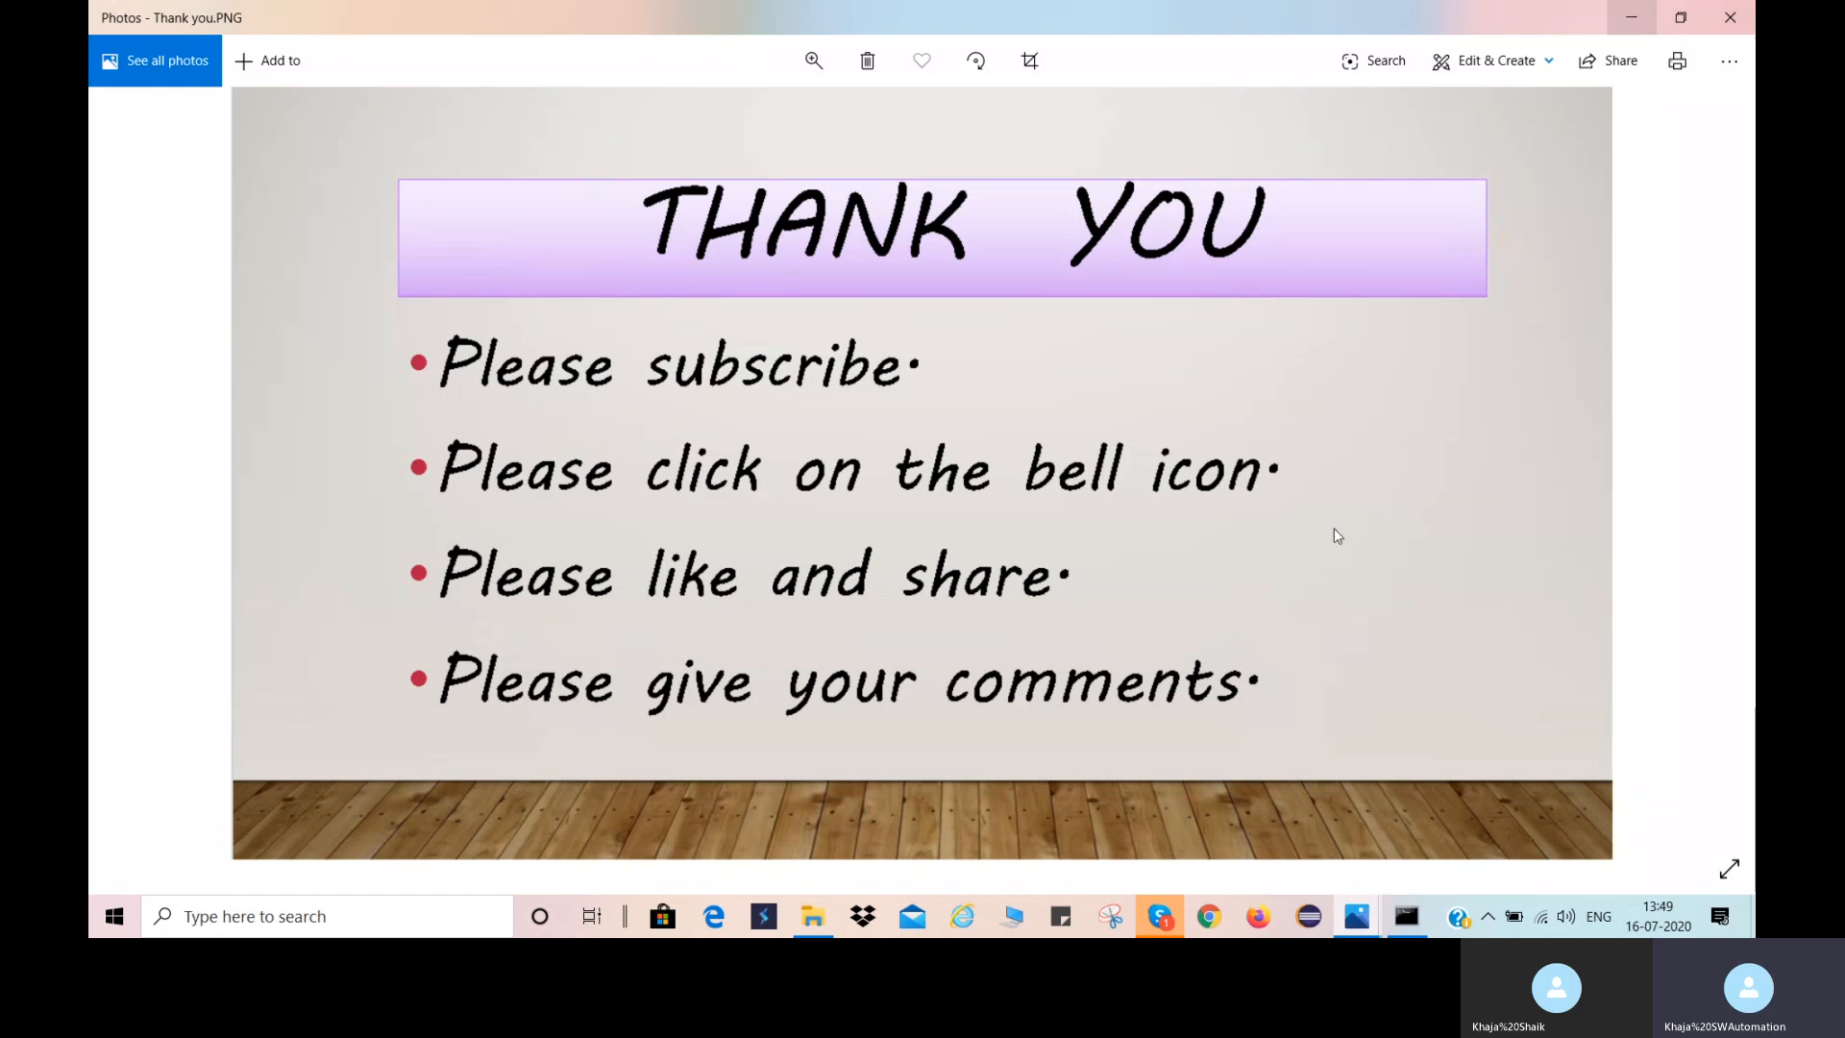